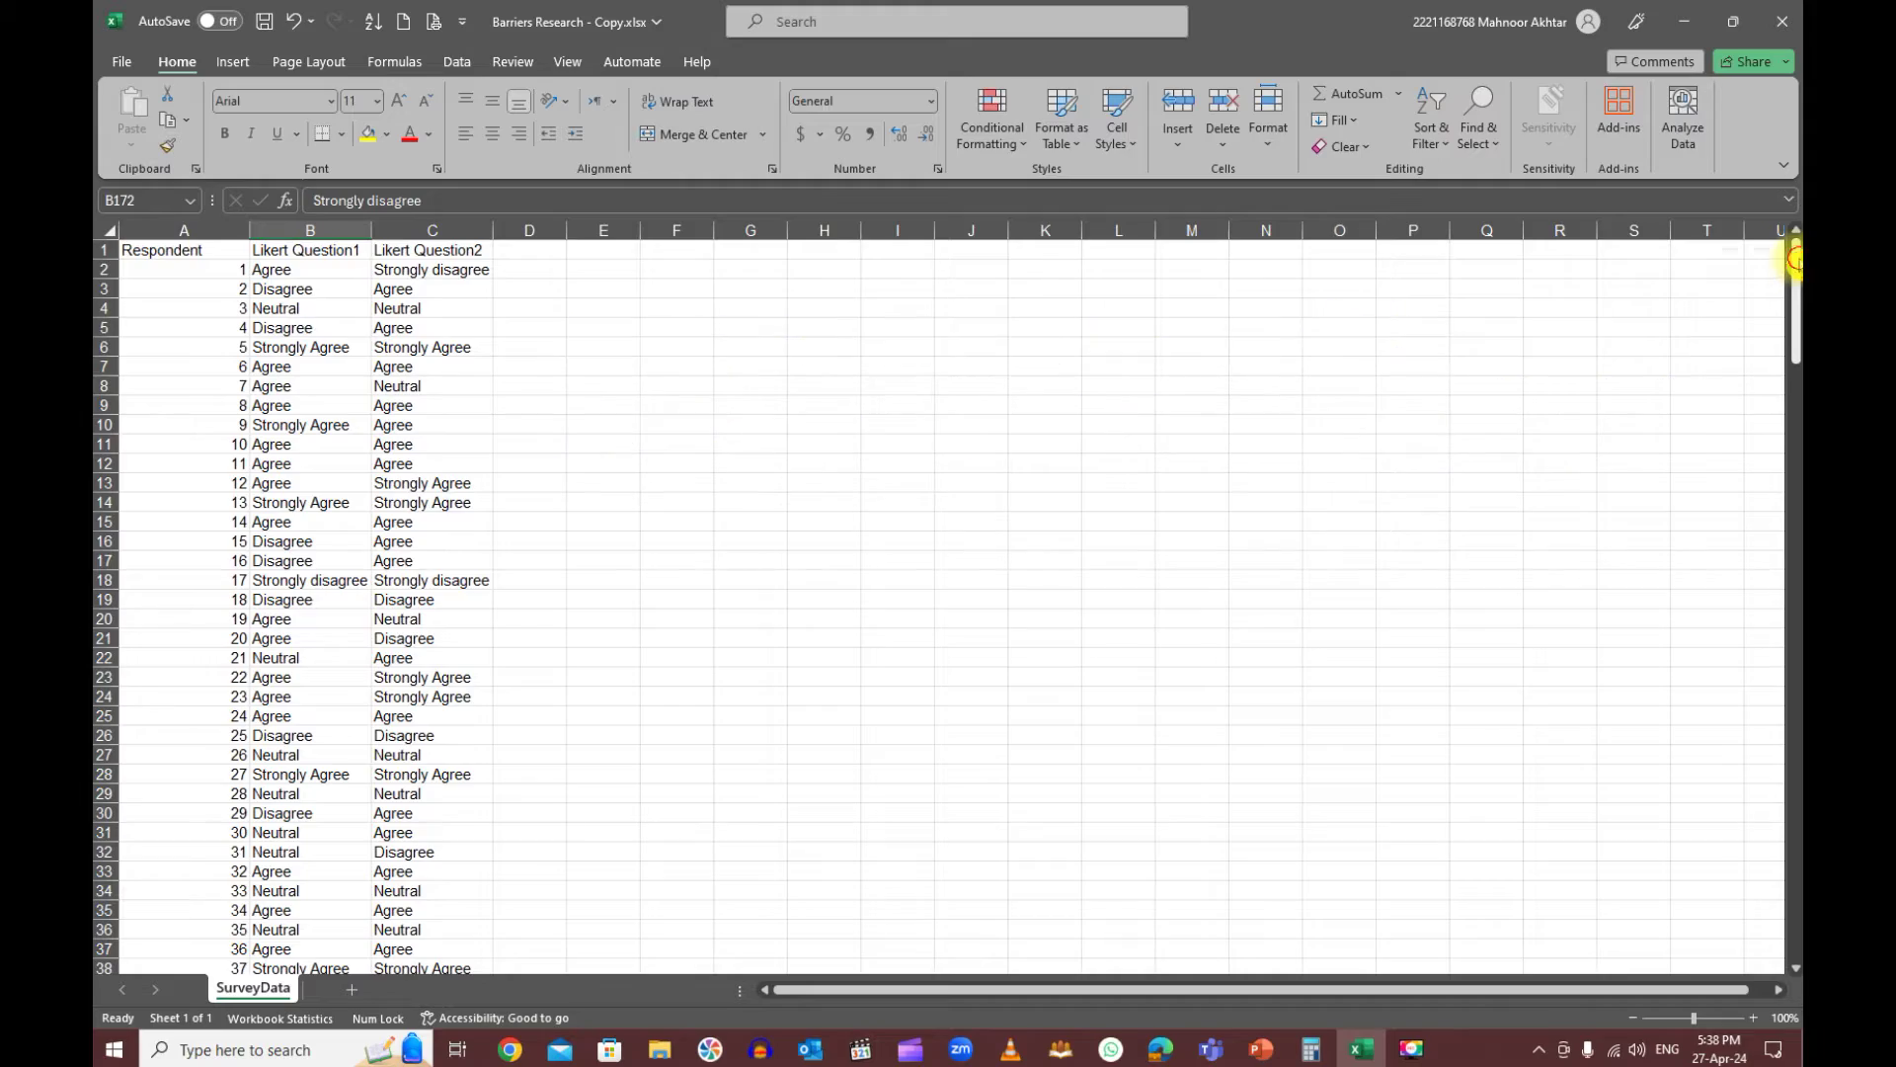
{"action": "left_click_drag", "start_coordinate": [1793, 266], "coordinate": [1743, 831]}
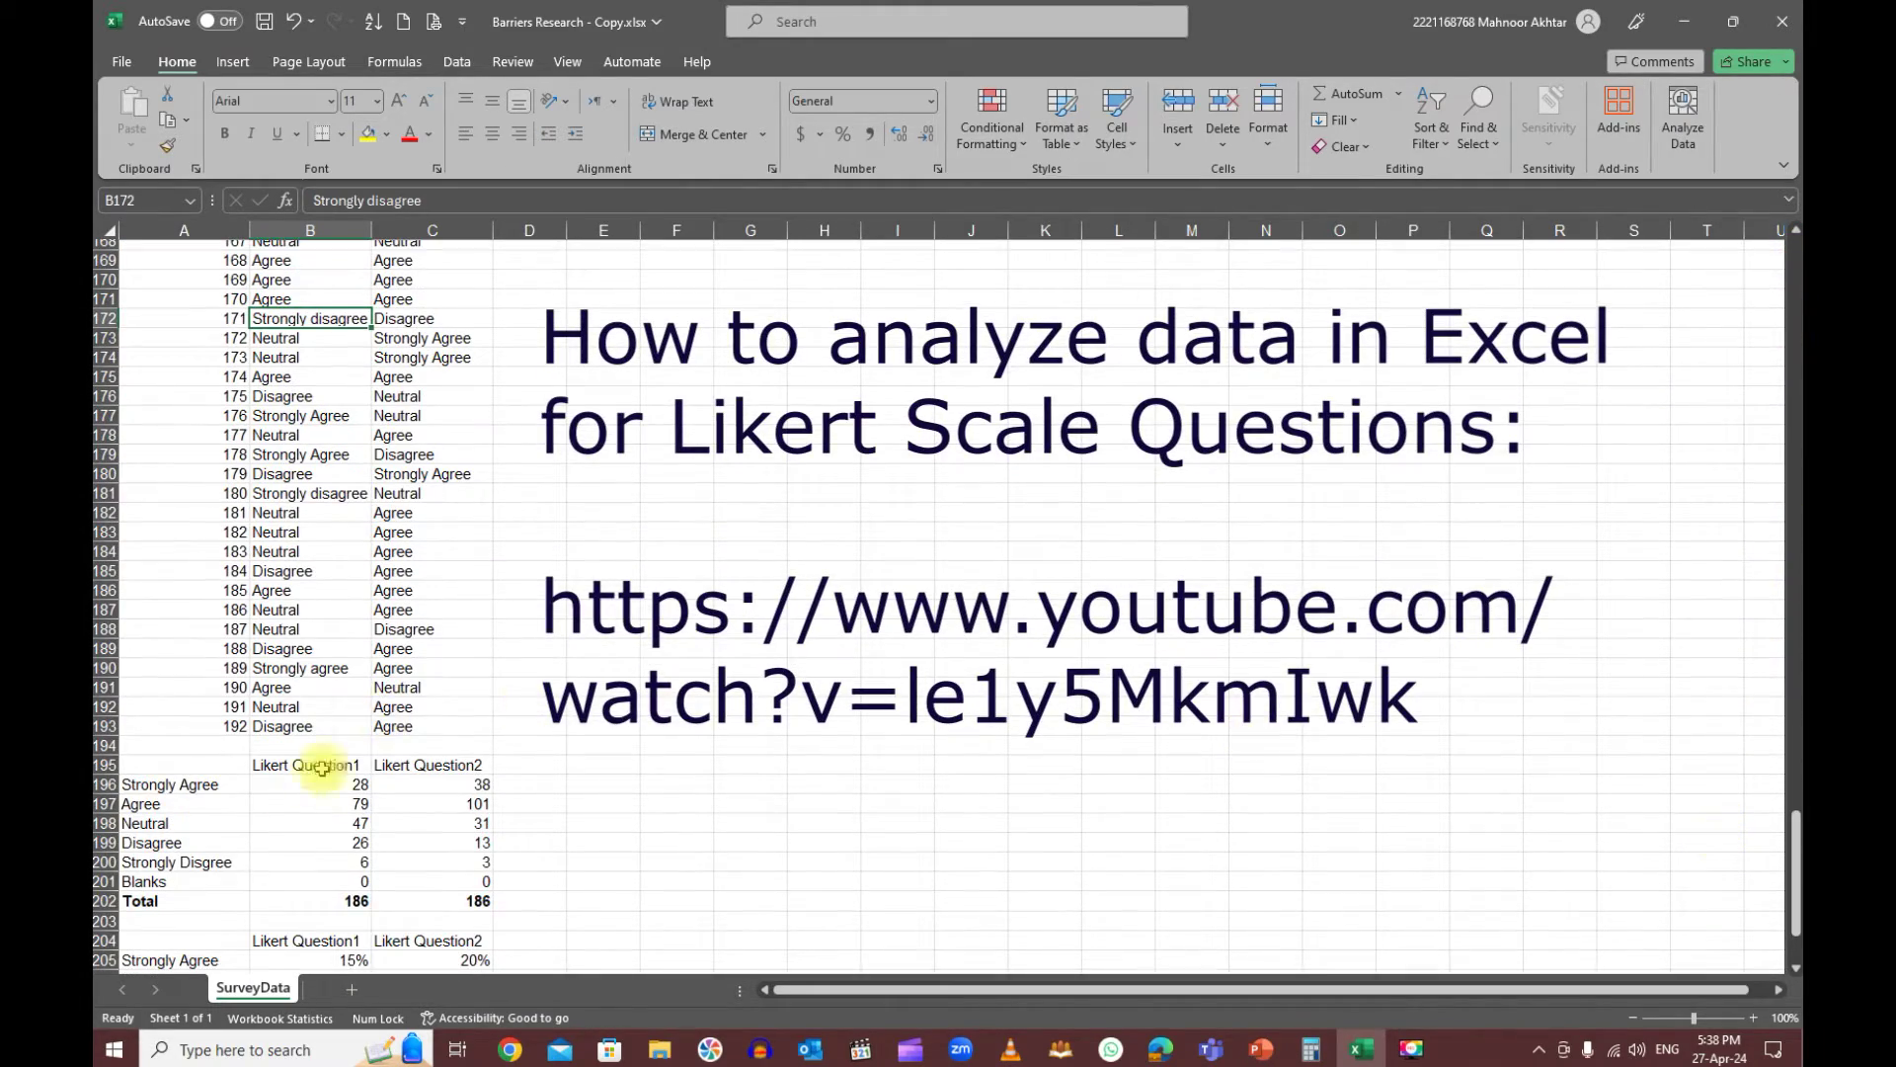
Select the survey response range A1:C193
{"action": "left_click", "coordinate": [315, 785]}
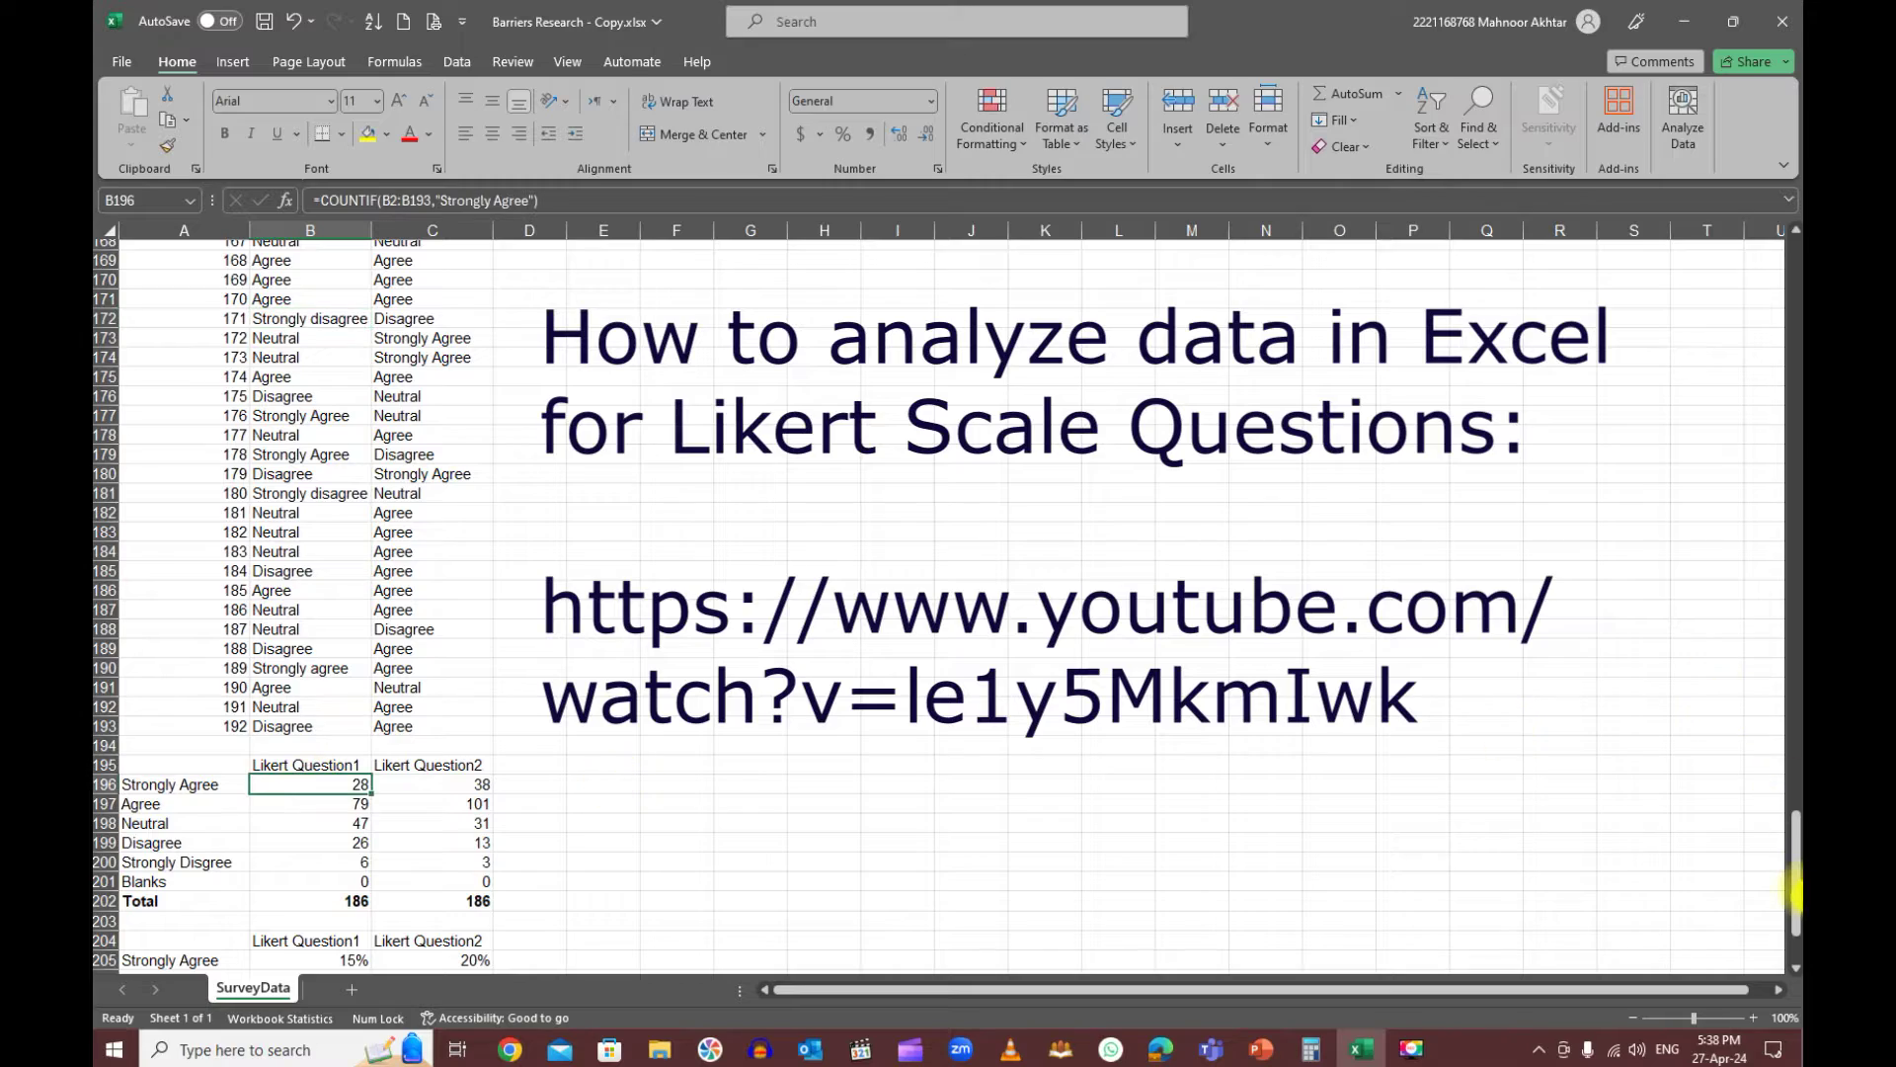
{"action": "left_click_drag", "start_coordinate": [1793, 889], "coordinate": [1785, 457]}
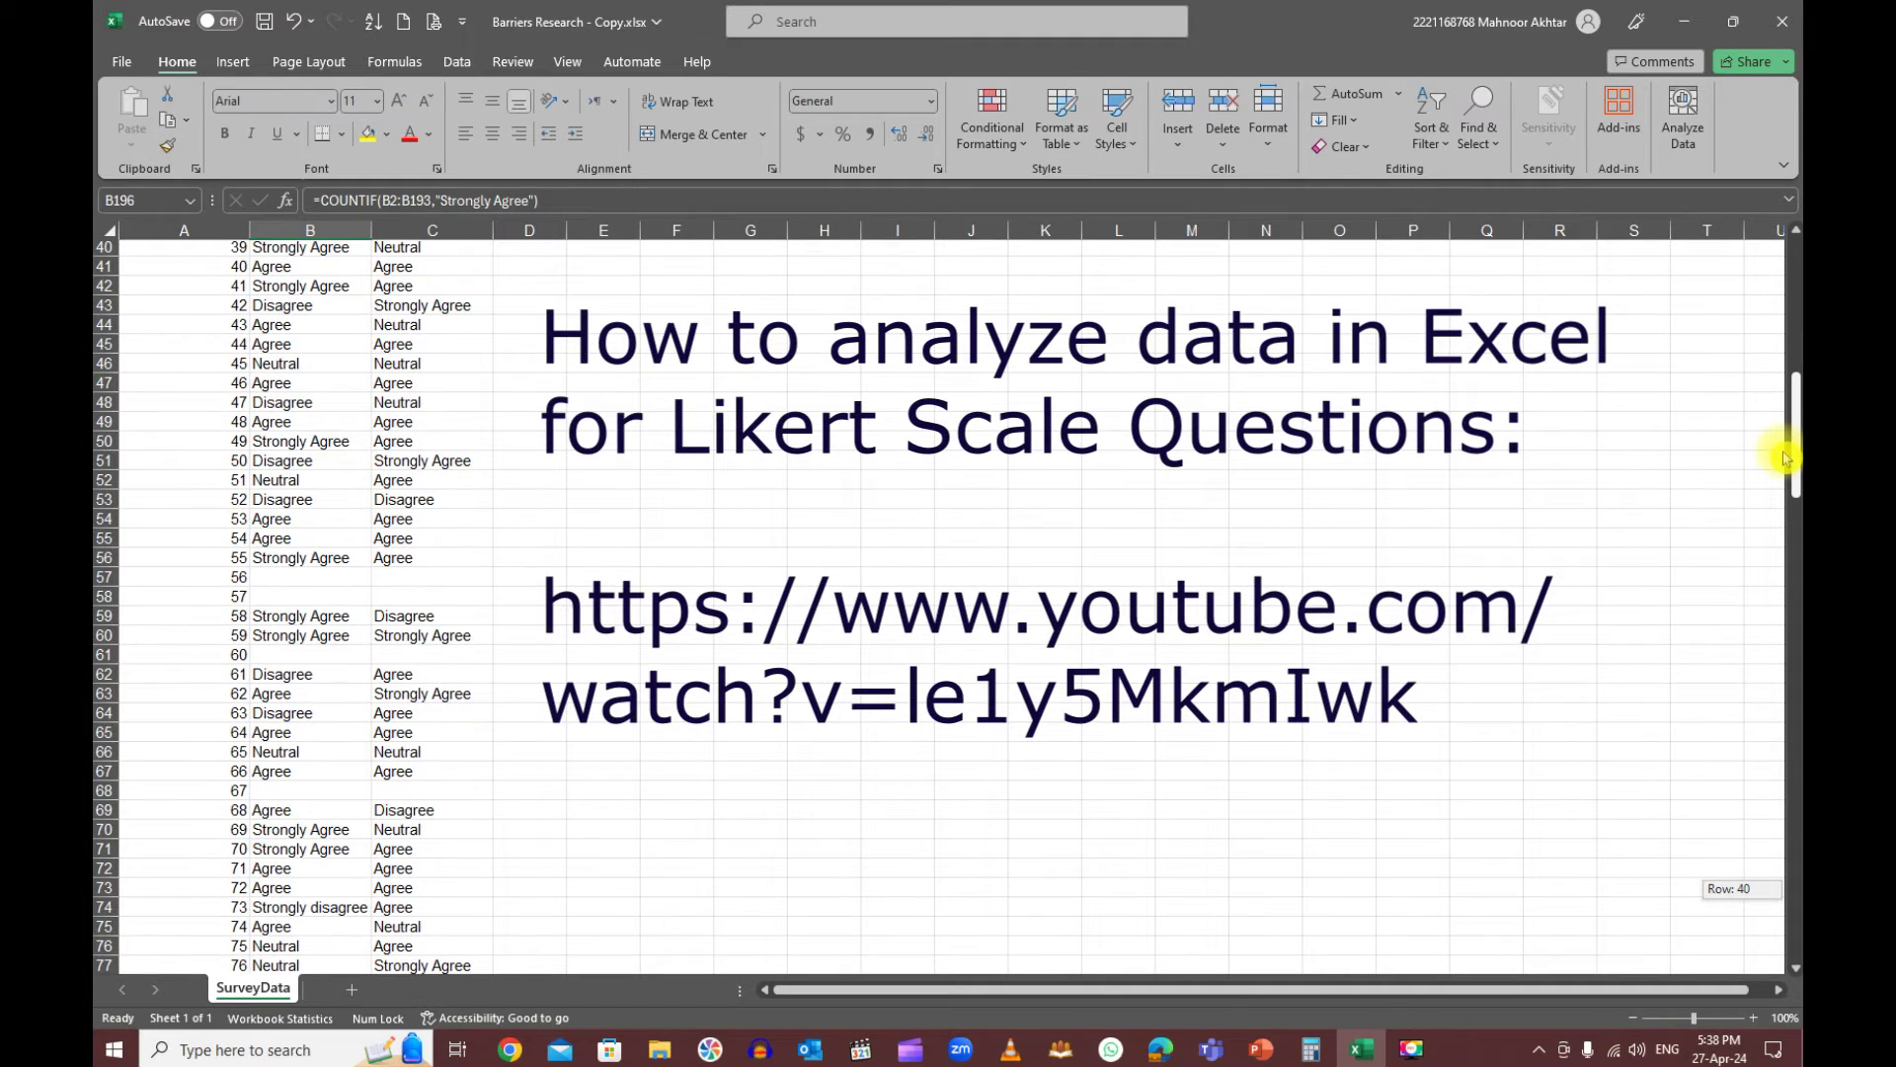
{"action": "left_click_drag", "start_coordinate": [1784, 457], "coordinate": [1769, 306]}
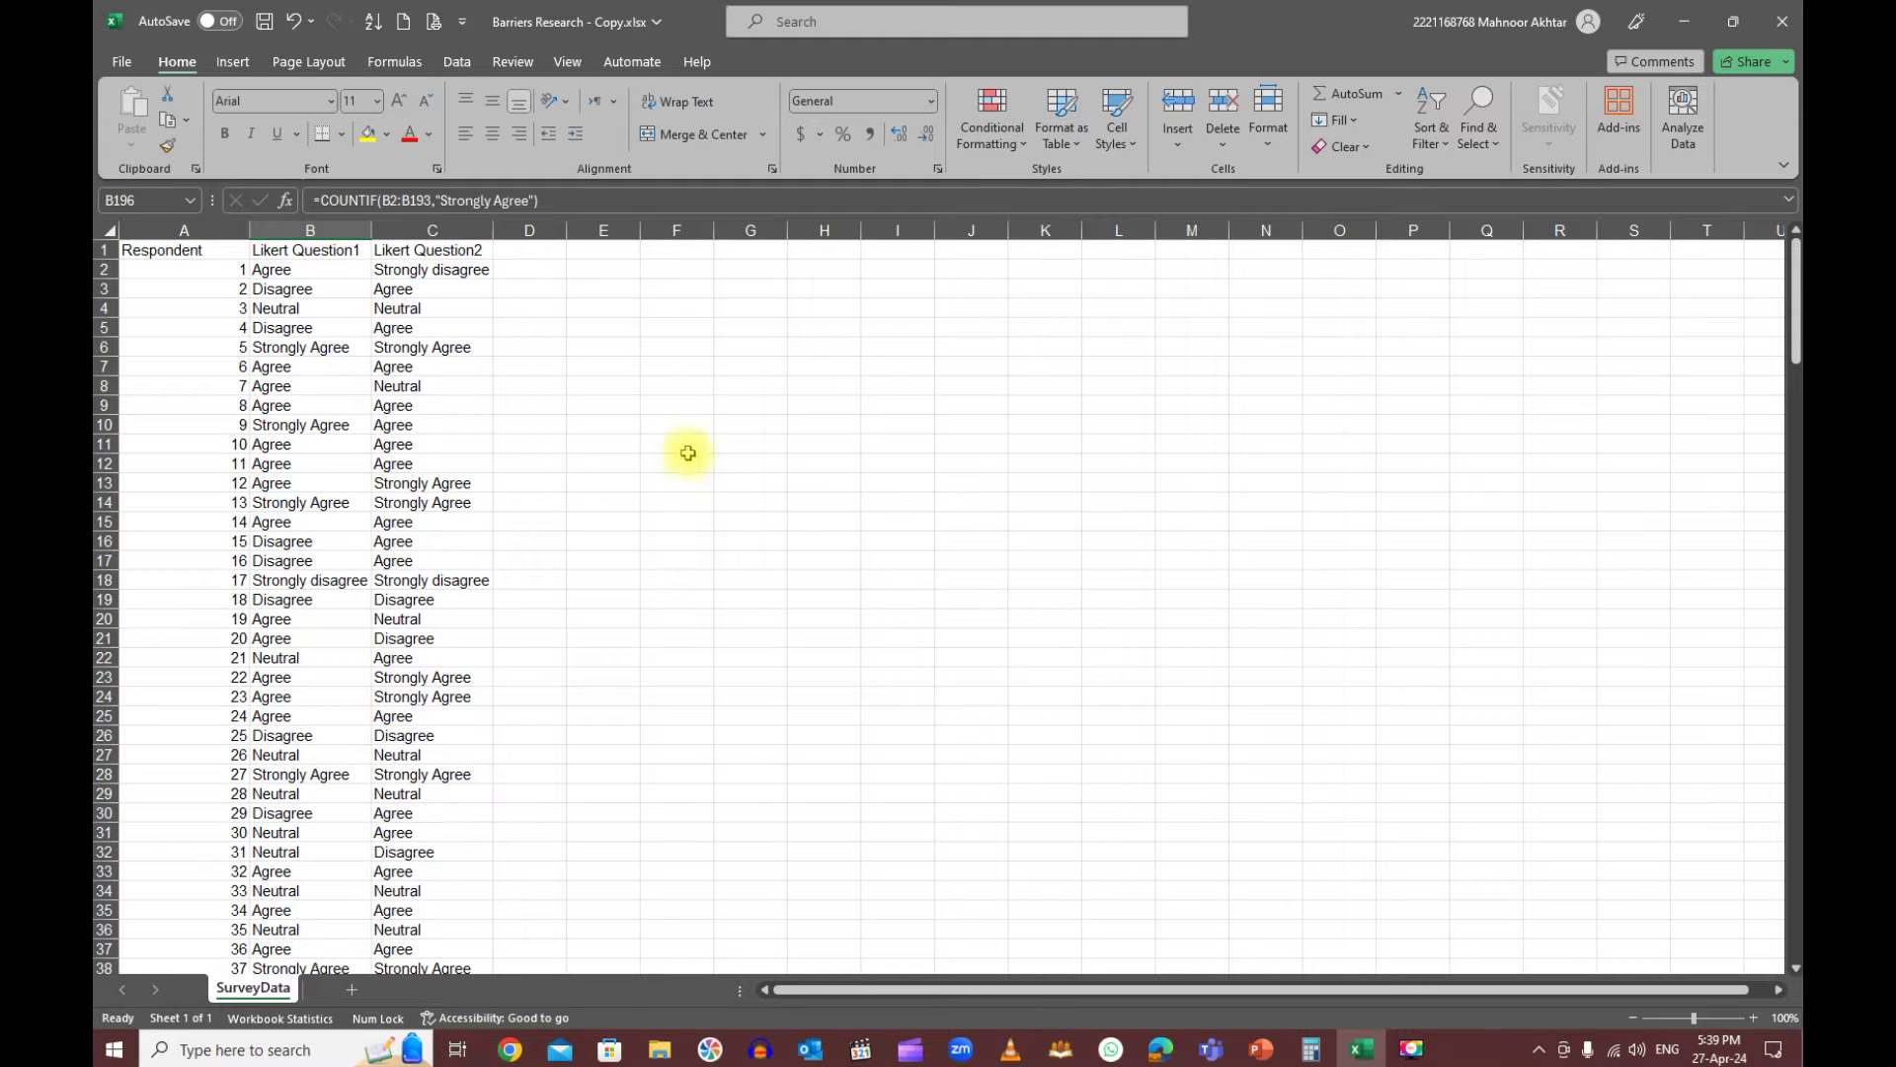
{"action": "scroll", "coordinate": [685, 471], "scroll_direction": "down", "scroll_amount": 2}
{"action": "scroll", "coordinate": [686, 472], "scroll_direction": "down", "scroll_amount": 2}
{"action": "scroll", "coordinate": [684, 468], "scroll_direction": "down", "scroll_amount": 2}
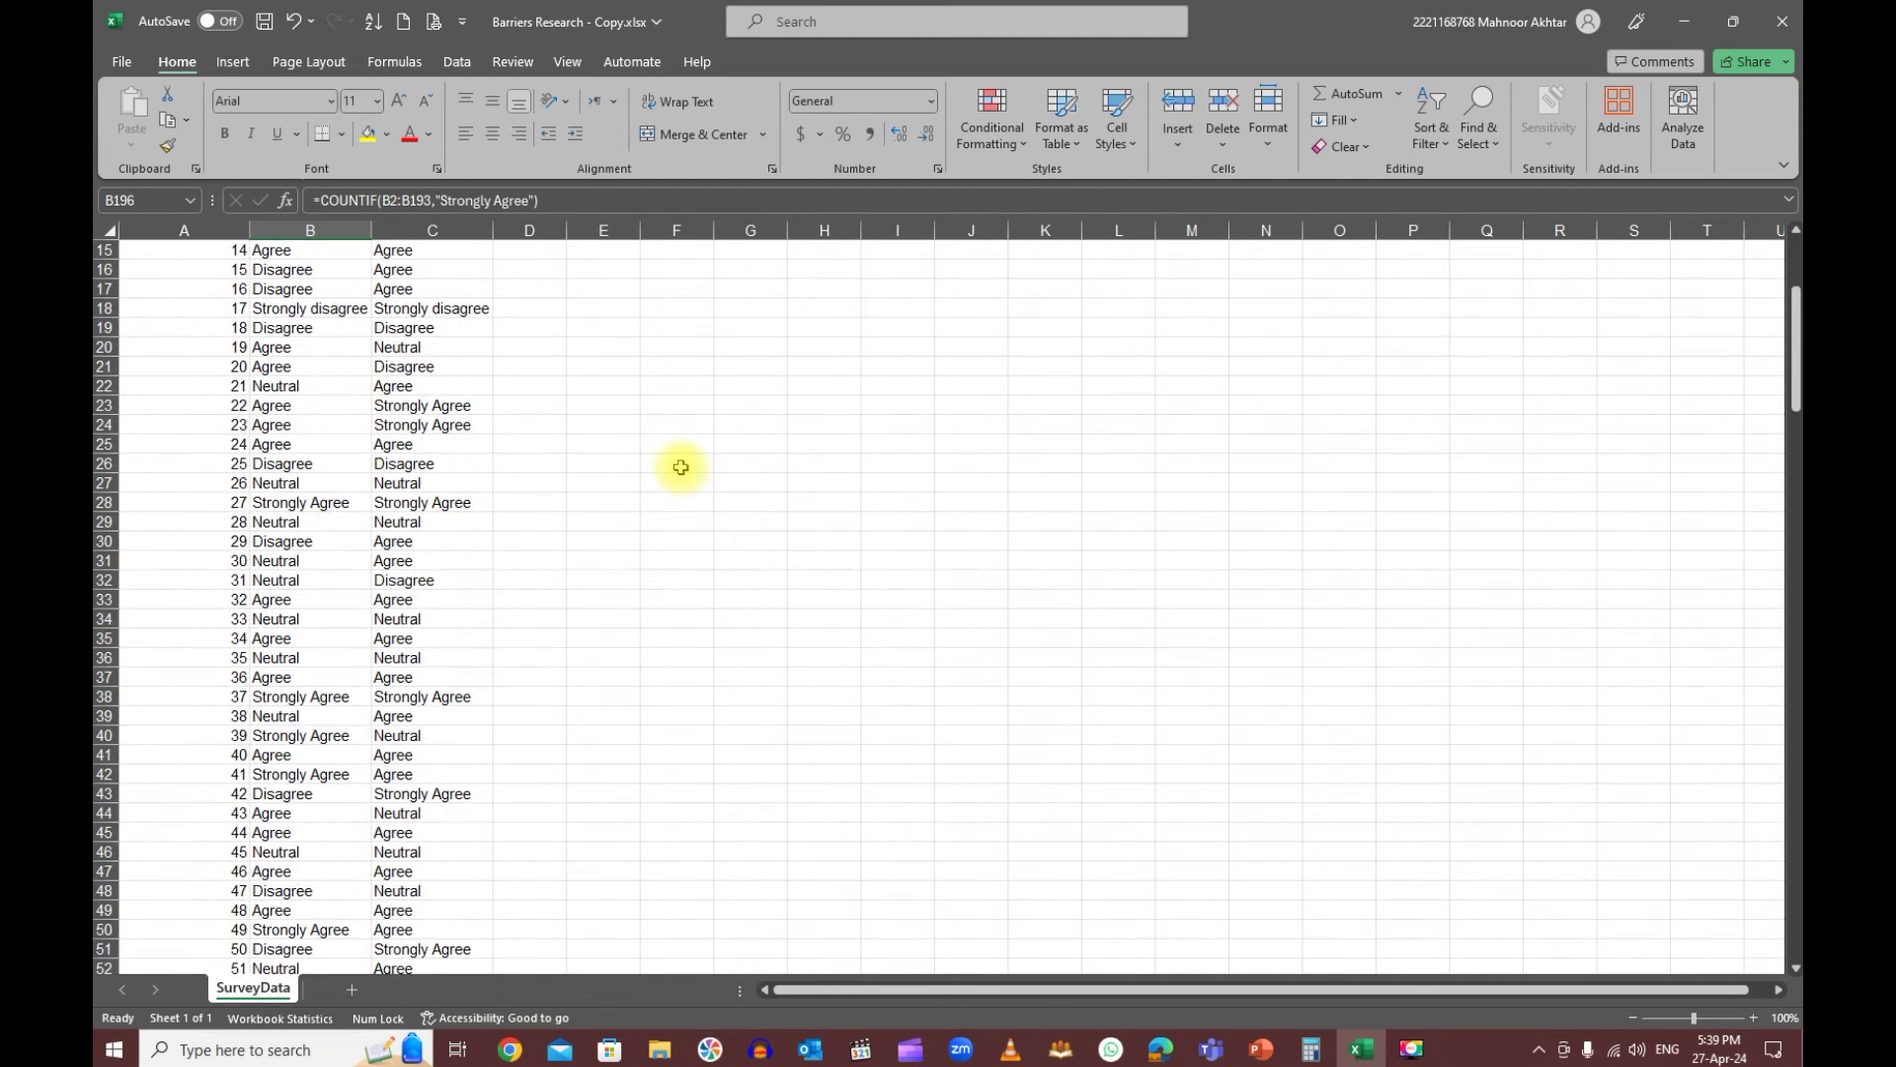
{"action": "scroll", "coordinate": [682, 467], "scroll_direction": "down", "scroll_amount": 1}
{"action": "scroll", "coordinate": [679, 465], "scroll_direction": "down", "scroll_amount": 2}
{"action": "scroll", "coordinate": [680, 465], "scroll_direction": "down", "scroll_amount": 2}
{"action": "scroll", "coordinate": [681, 466], "scroll_direction": "down", "scroll_amount": 2}
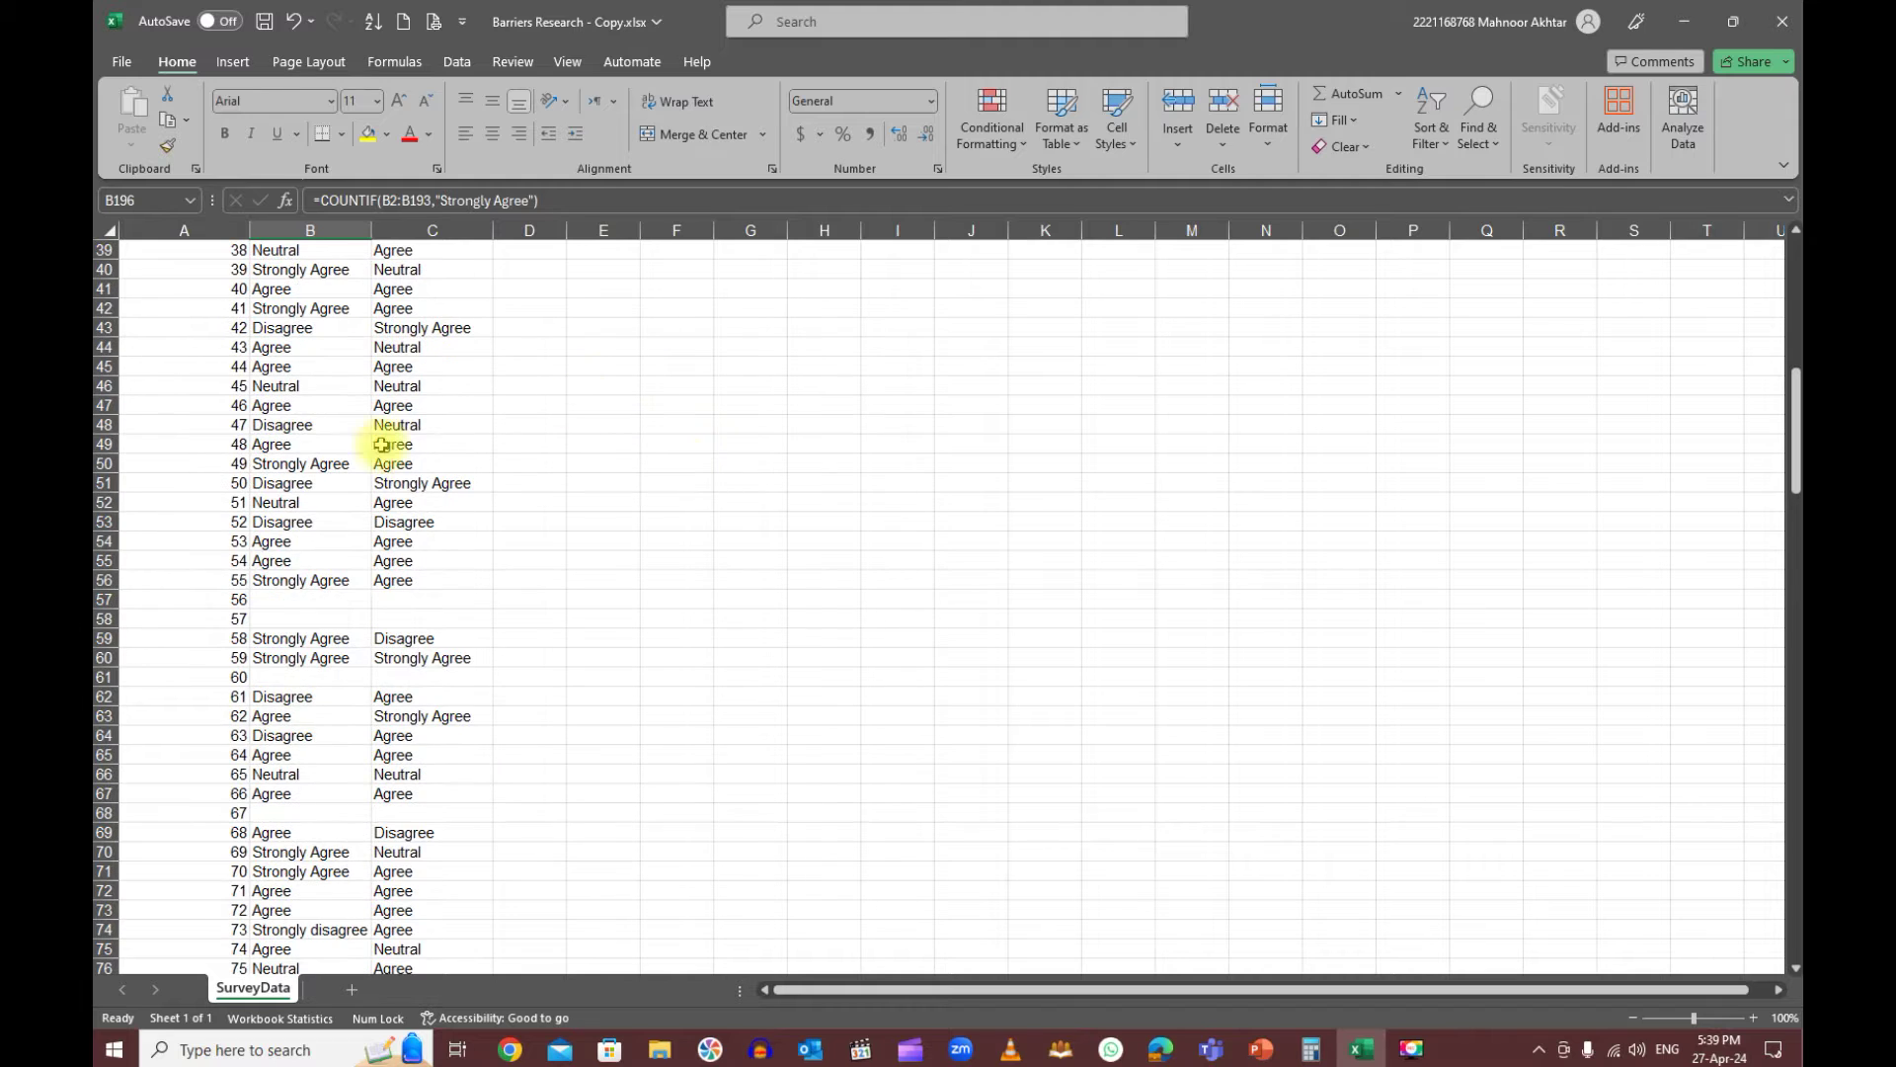
{"action": "scroll", "coordinate": [343, 541], "scroll_direction": "up", "scroll_amount": 3}
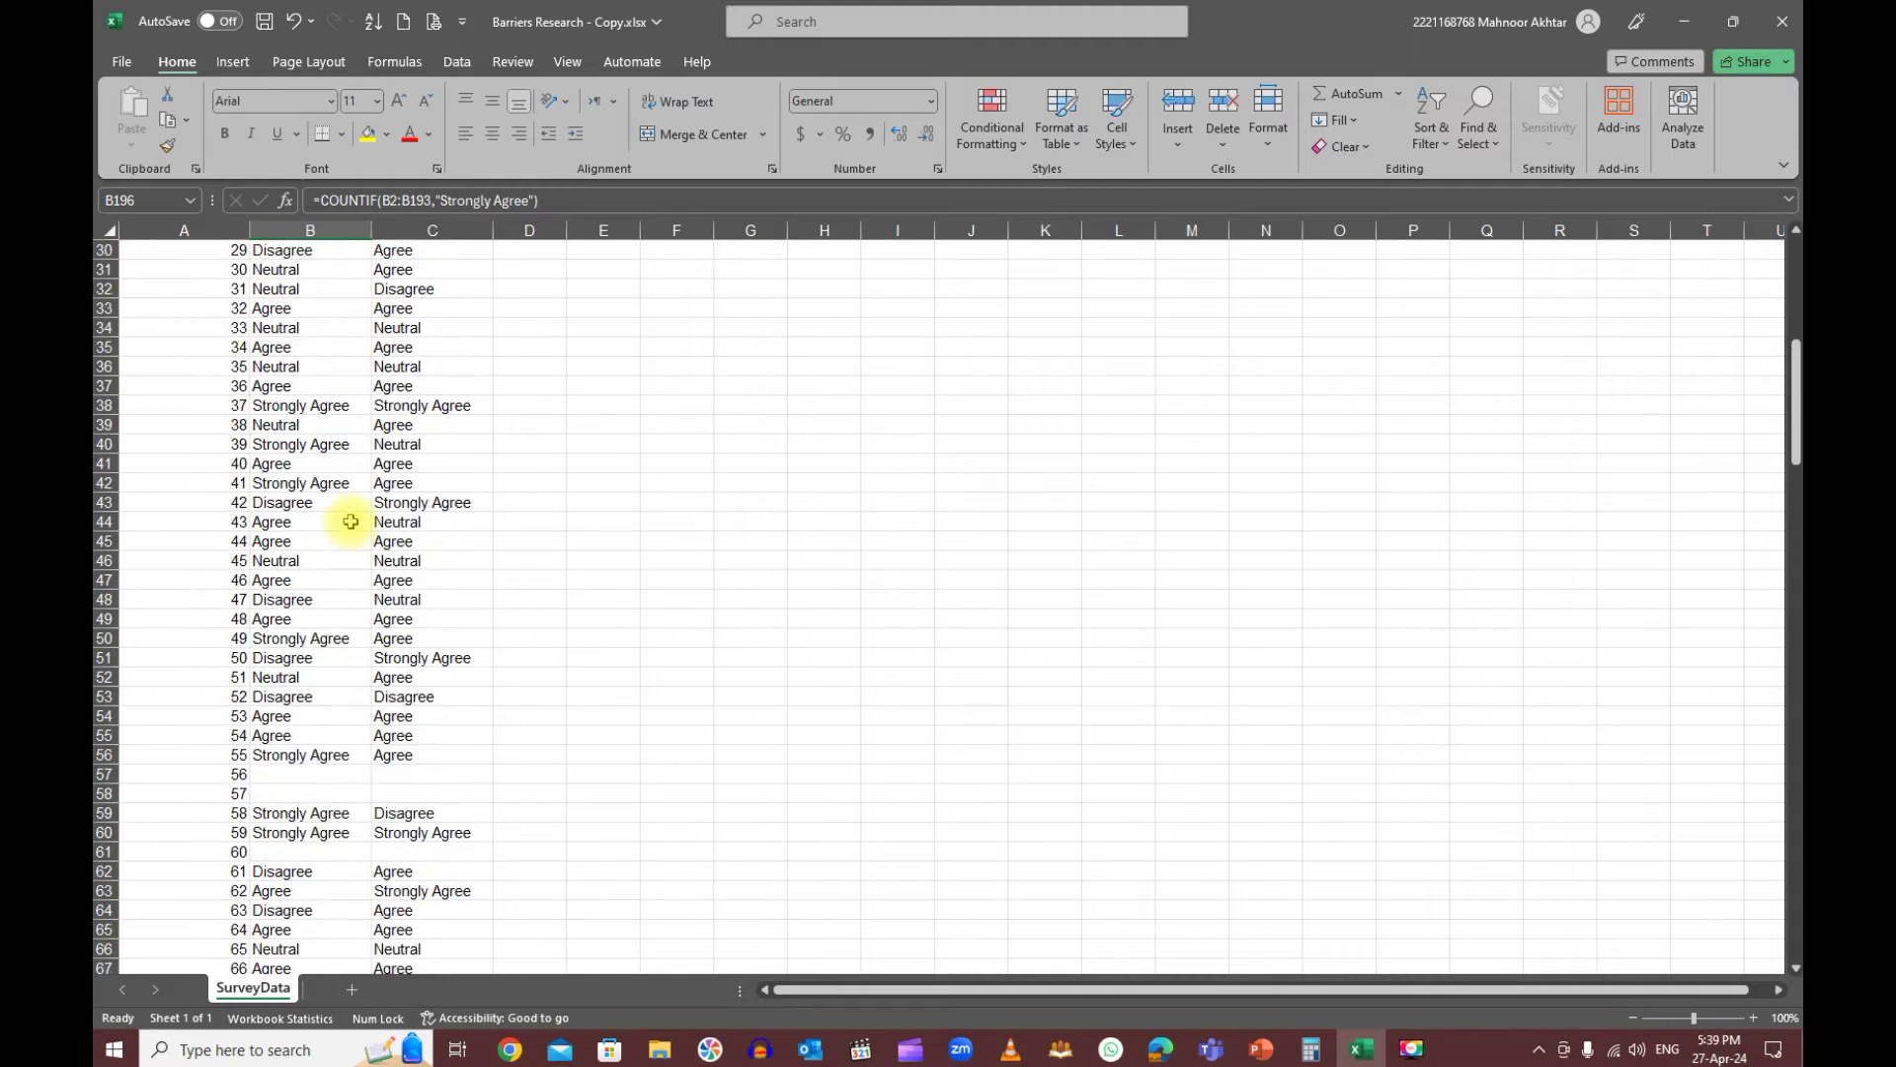
{"action": "scroll", "coordinate": [344, 540], "scroll_direction": "up", "scroll_amount": 3}
{"action": "scroll", "coordinate": [356, 505], "scroll_direction": "up", "scroll_amount": 2}
{"action": "scroll", "coordinate": [368, 484], "scroll_direction": "up", "scroll_amount": 3}
{"action": "scroll", "coordinate": [367, 483], "scroll_direction": "up", "scroll_amount": 3}
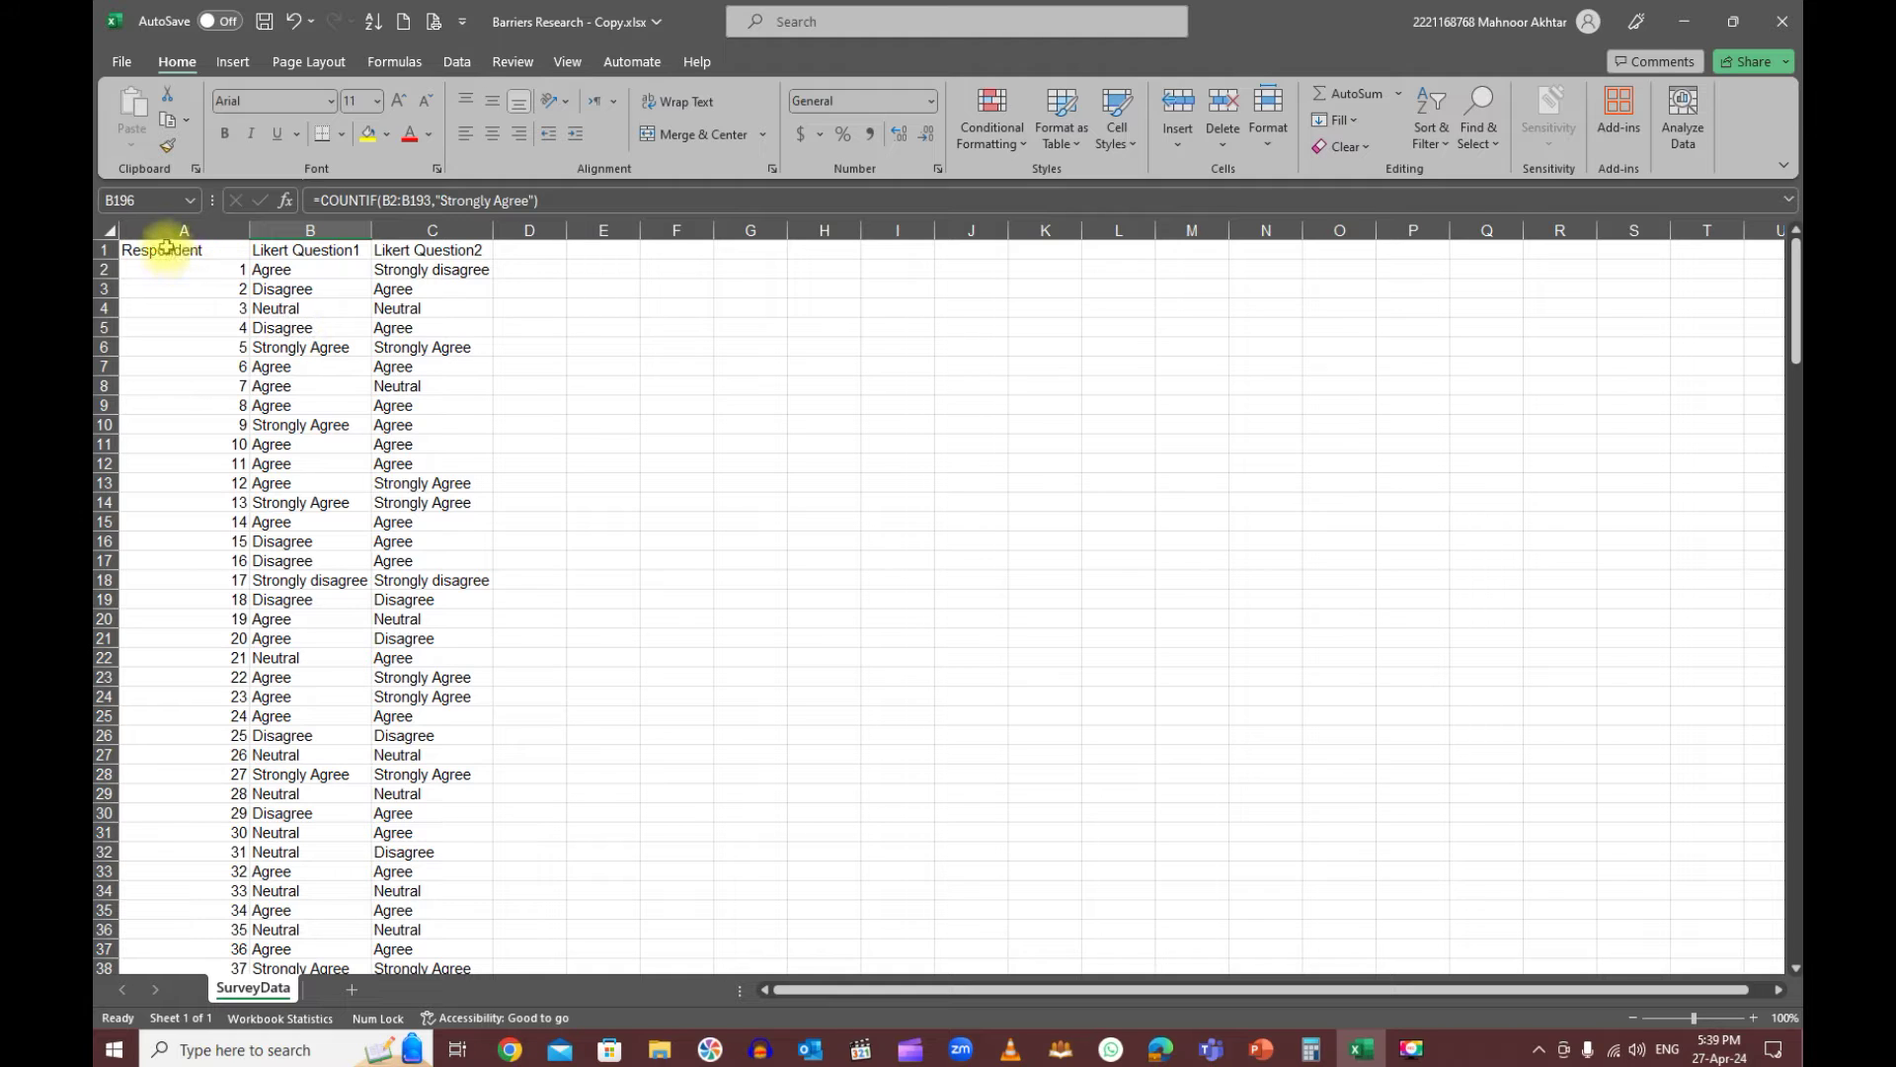
{"action": "mouse_move", "coordinate": [183, 250]}
{"action": "left_mouse_down"}
{"action": "mouse_move", "coordinate": [416, 1045]}
{"action": "mouse_move", "coordinate": [377, 1009]}
{"action": "left_mouse_up"}
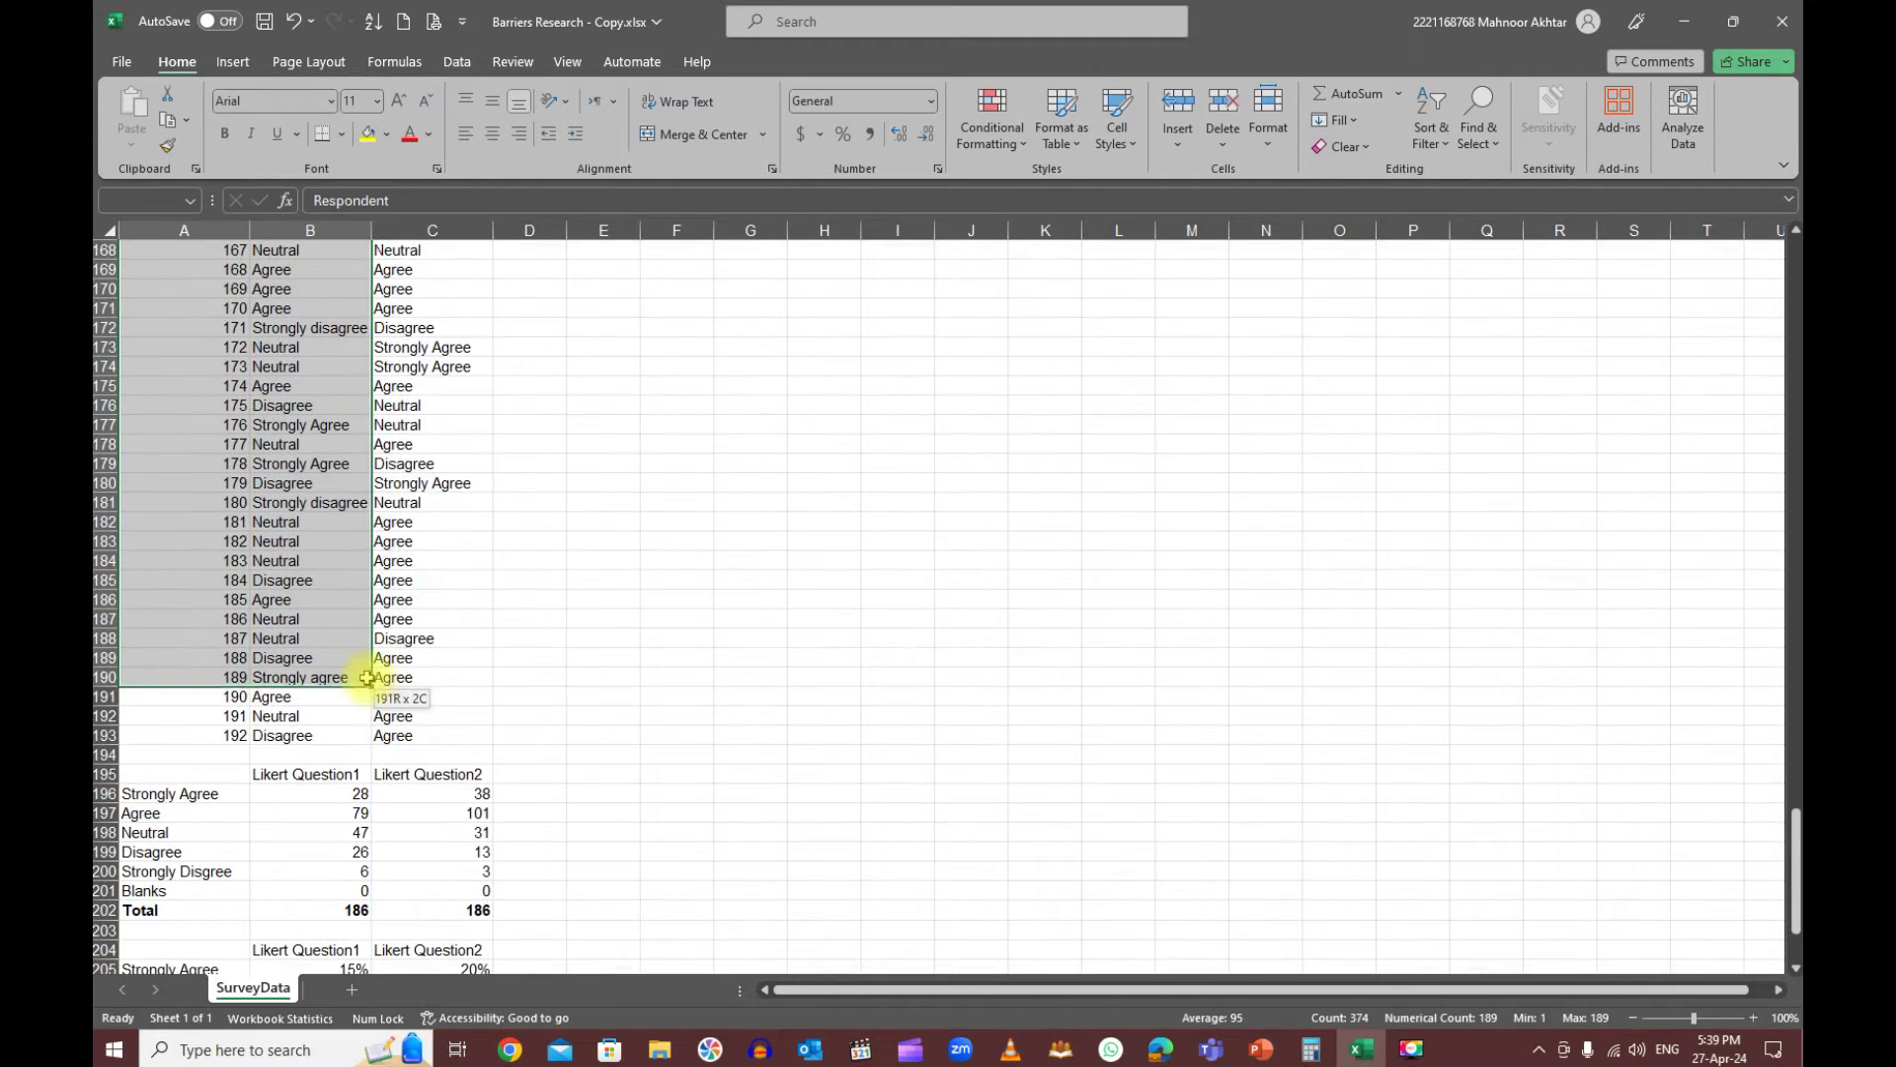
{"action": "left_click_drag", "start_coordinate": [378, 1007], "coordinate": [442, 734]}
{"action": "scroll", "coordinate": [471, 600], "scroll_direction": "up", "scroll_amount": 2}
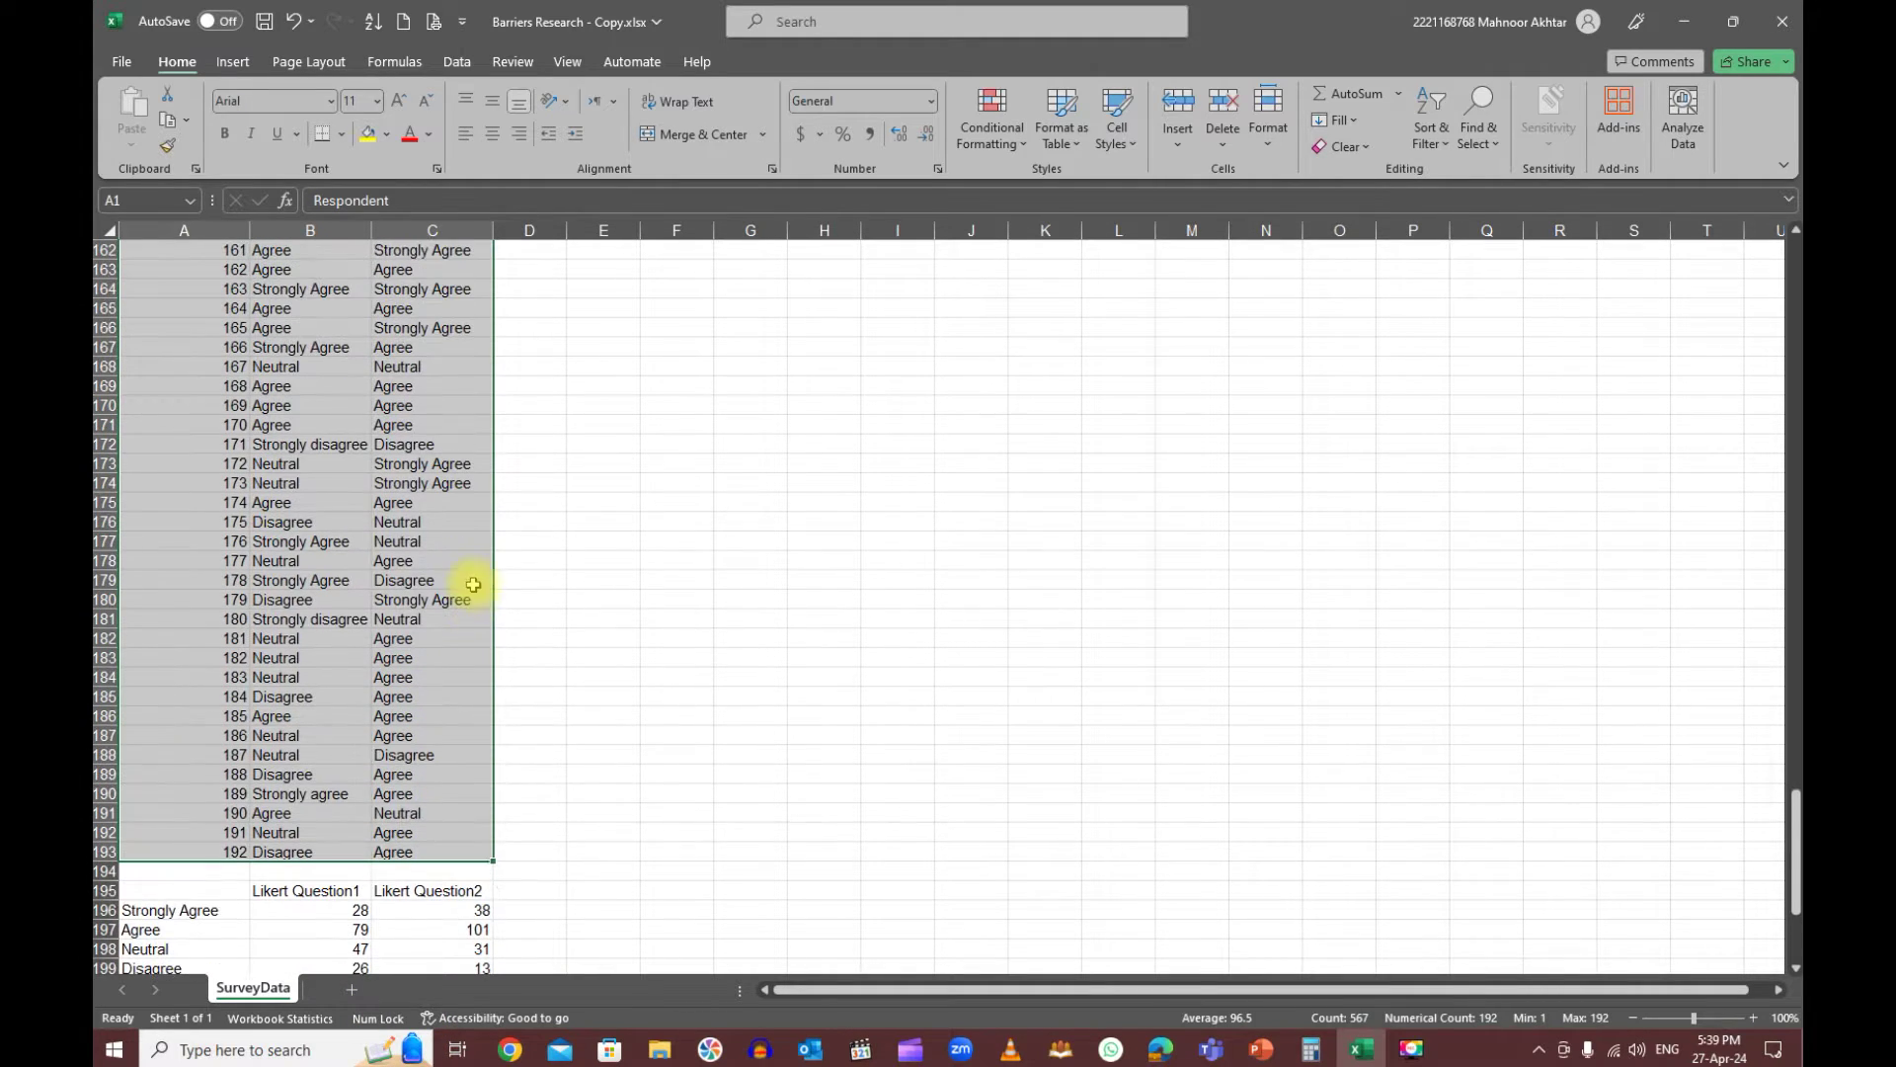
Replace all empty response cells with 'Blanks' using Find and Replace, making 12 replacements
{"action": "key", "text": "ctrl+f"}
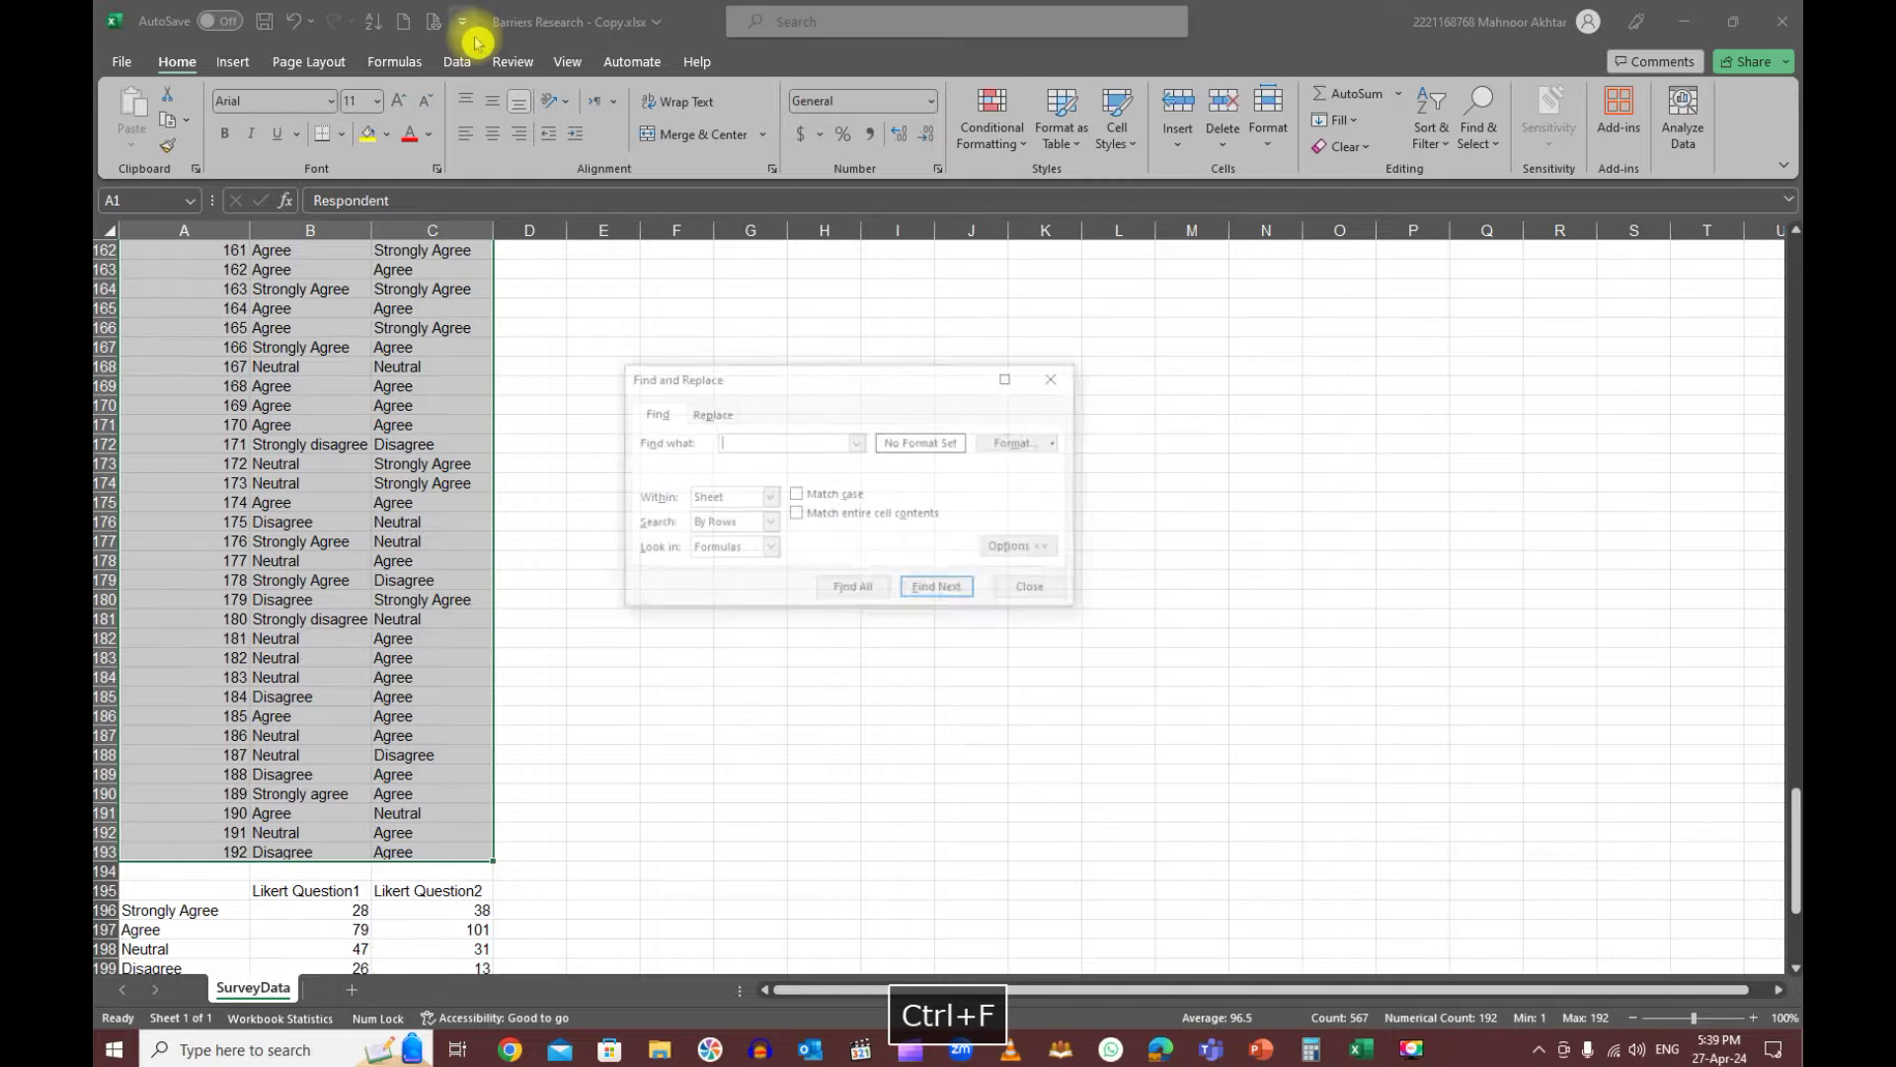
{"action": "left_click", "coordinate": [719, 412]}
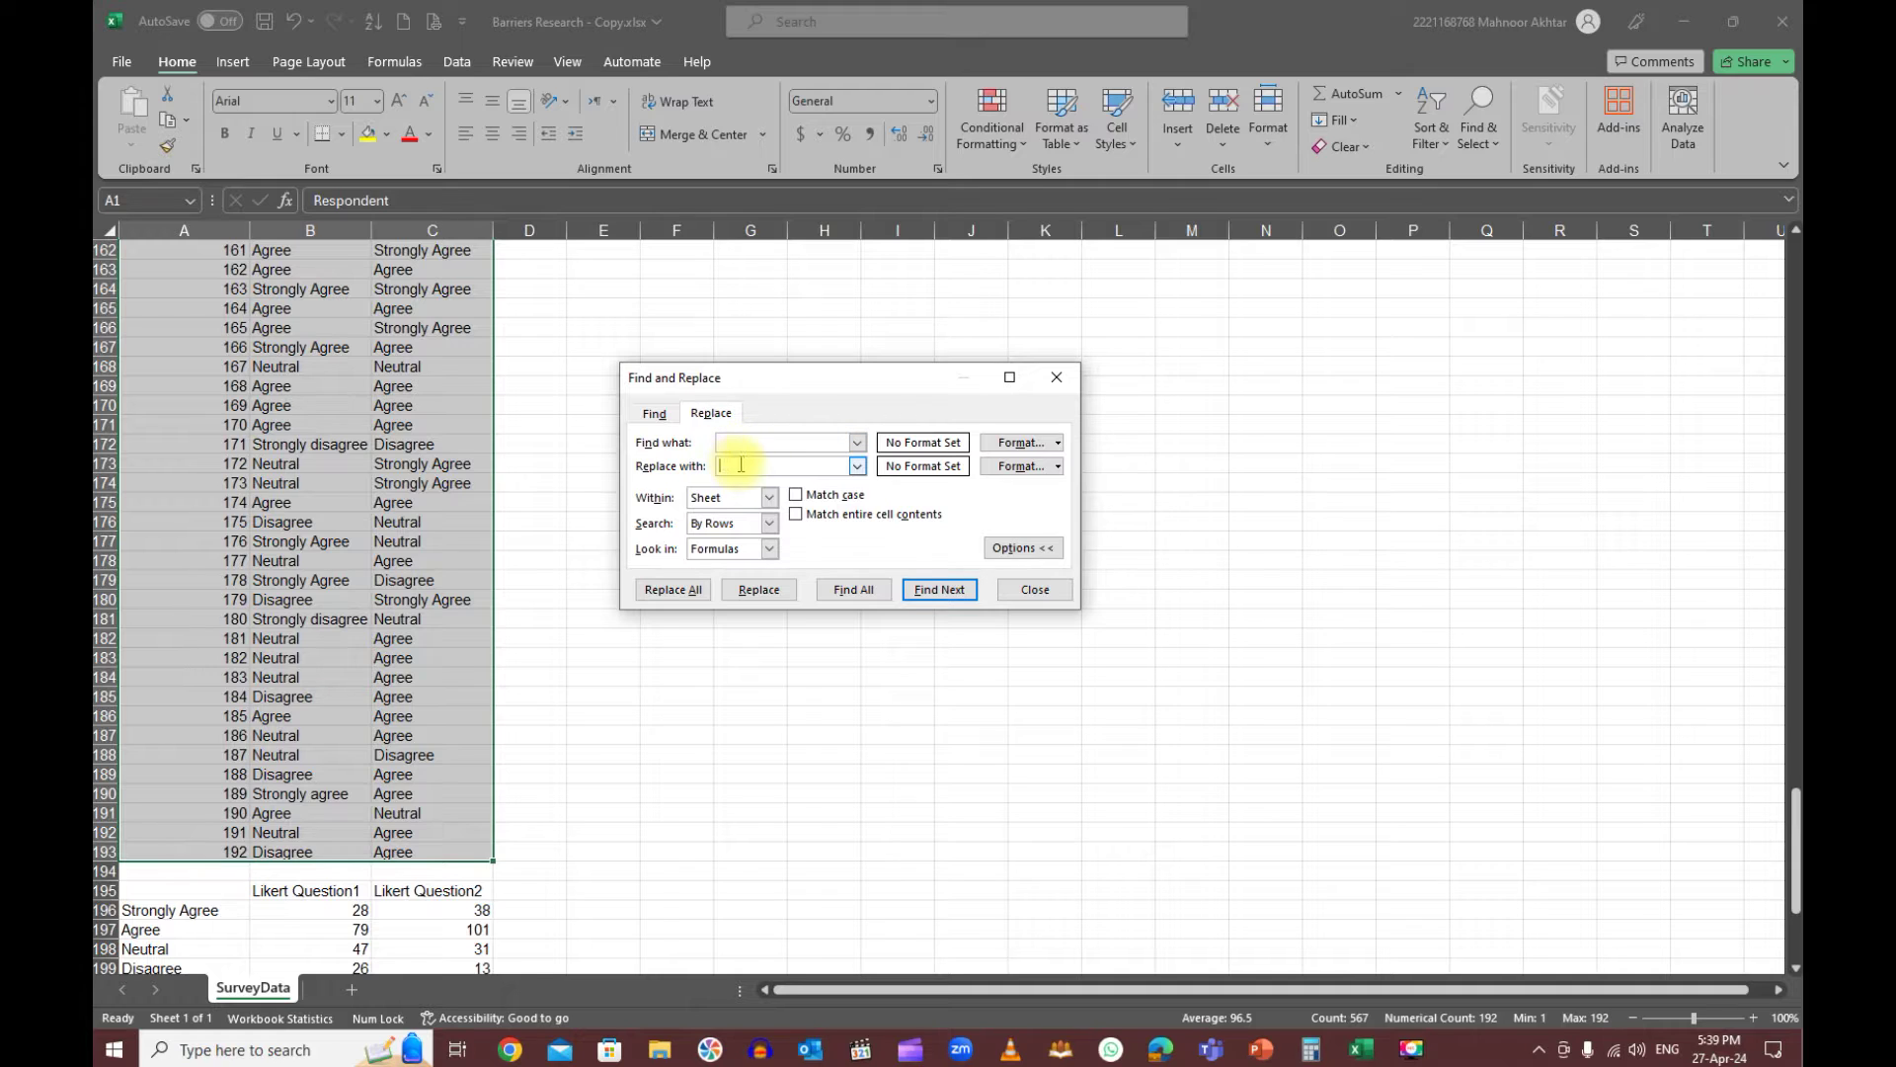
{"action": "left_click", "coordinate": [724, 465]}
{"action": "type", "text": "Blanks"}
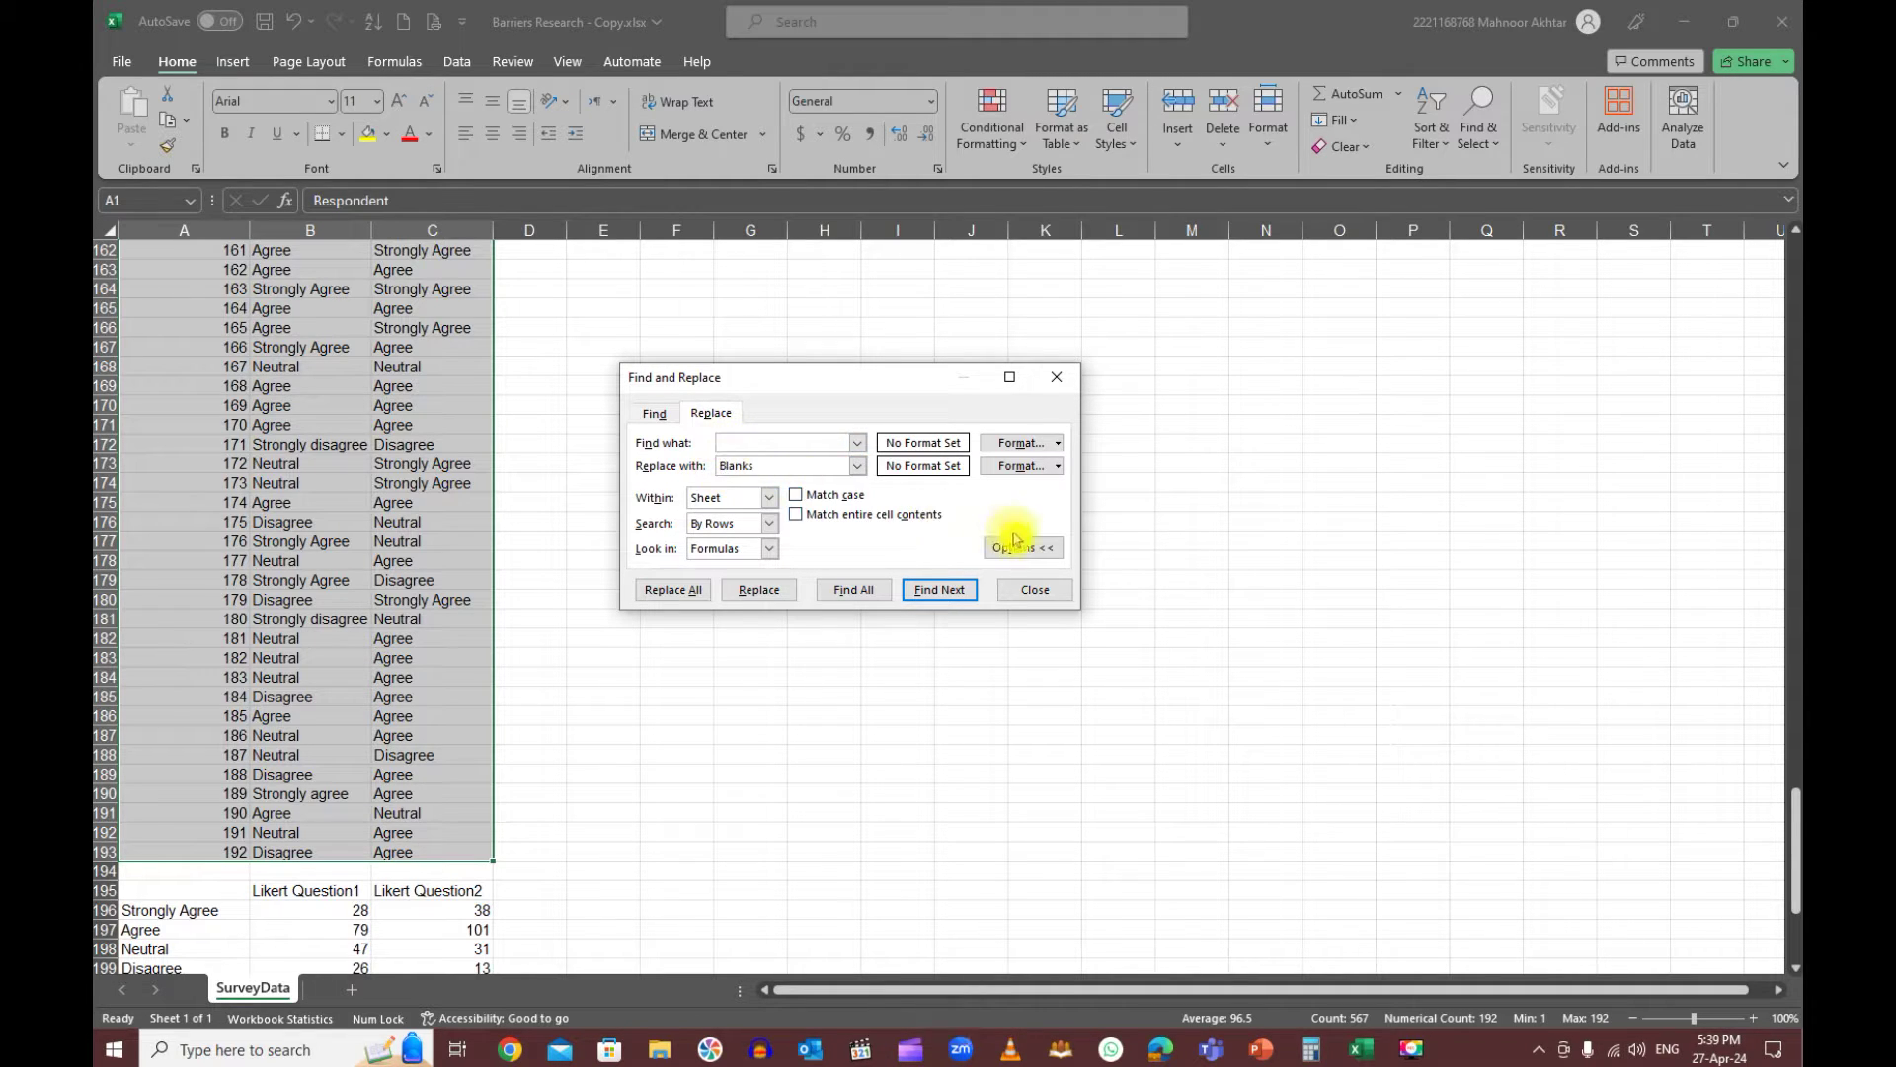
{"action": "left_click", "coordinate": [699, 595]}
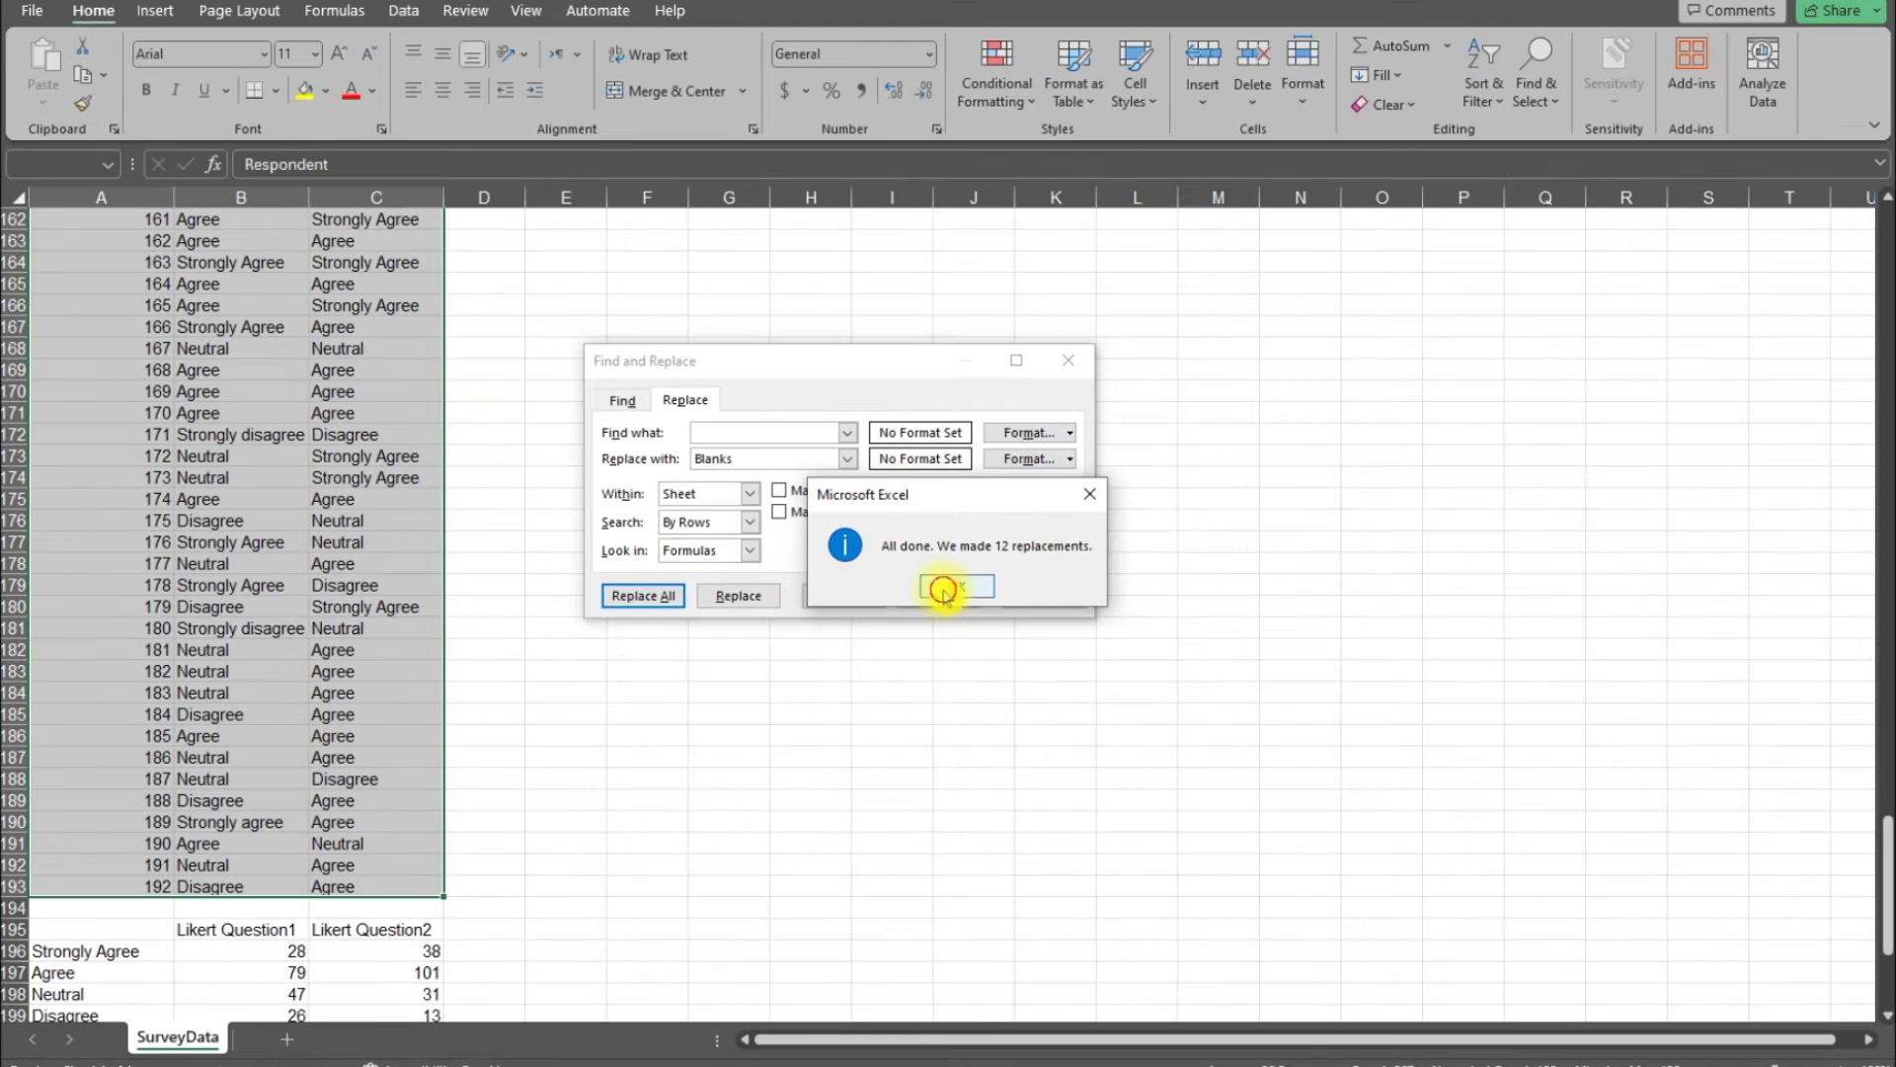
{"action": "left_click", "coordinate": [944, 592]}
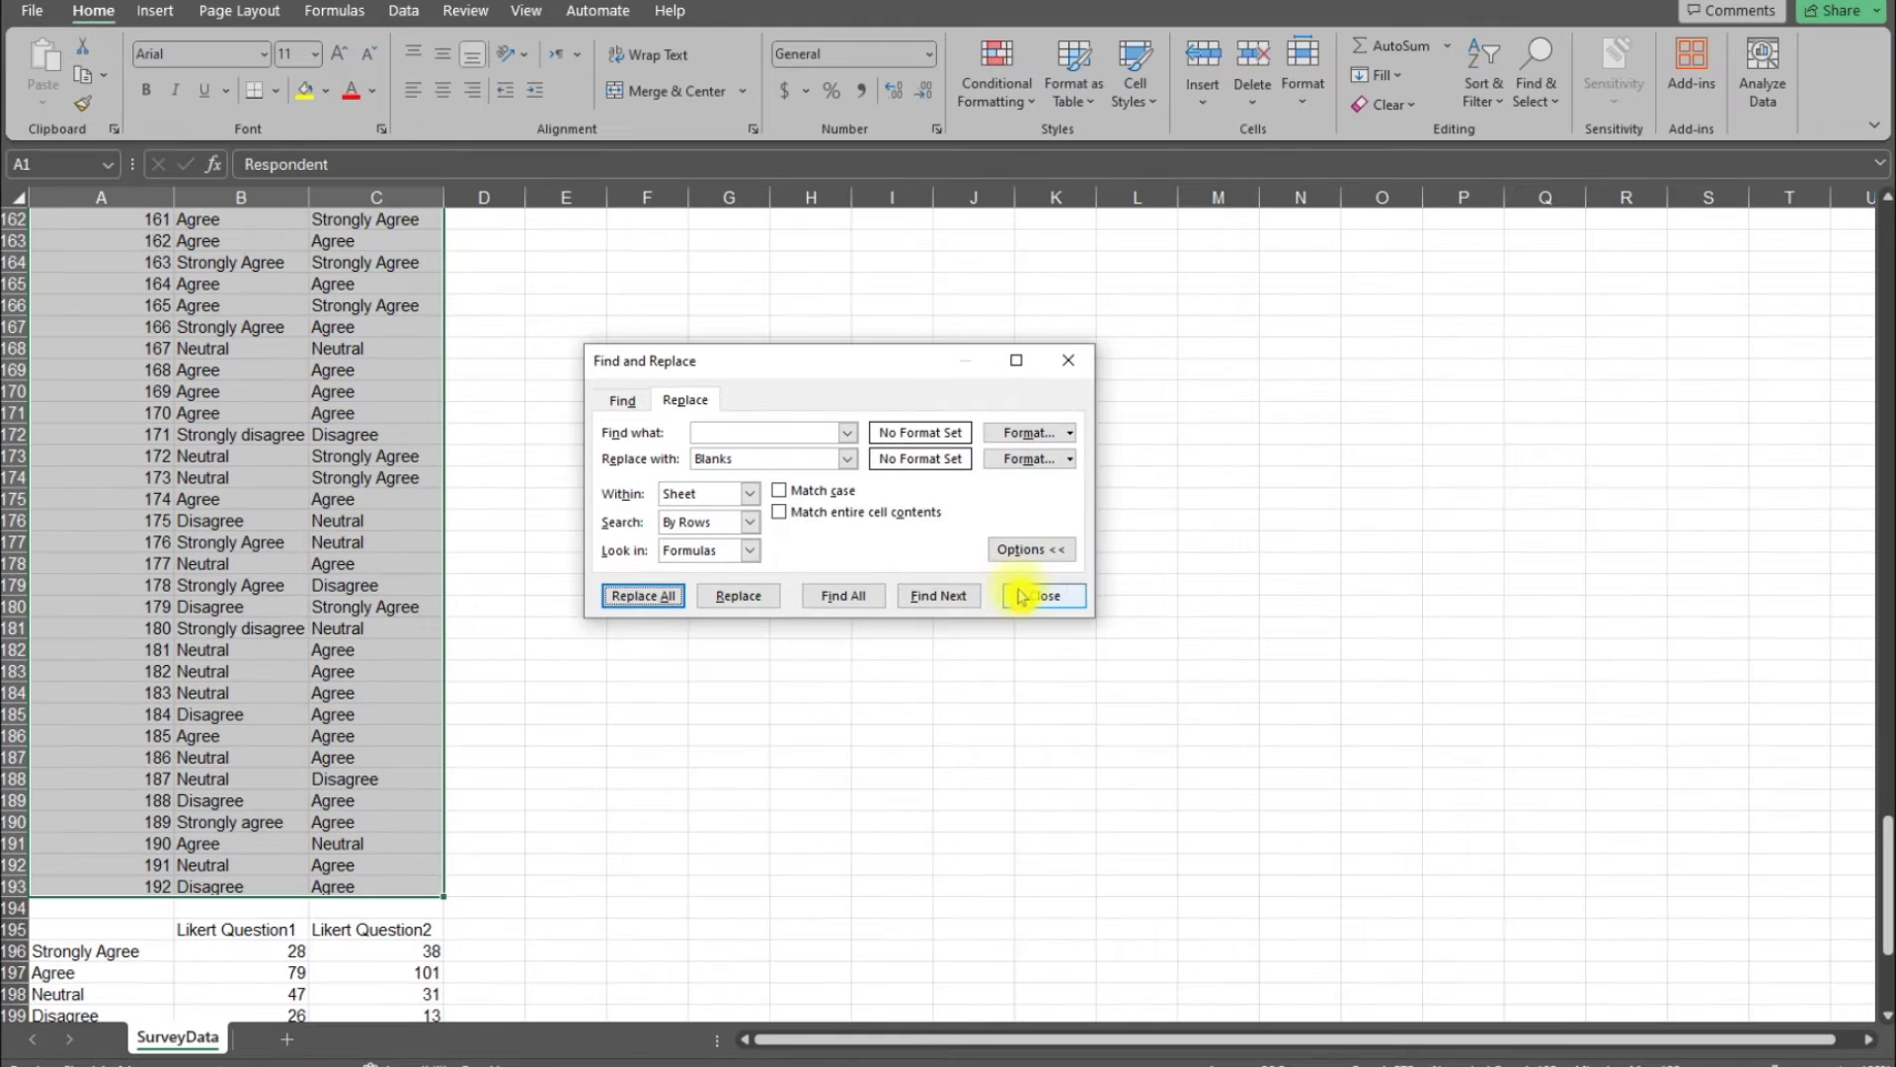
{"action": "left_click", "coordinate": [1048, 594]}
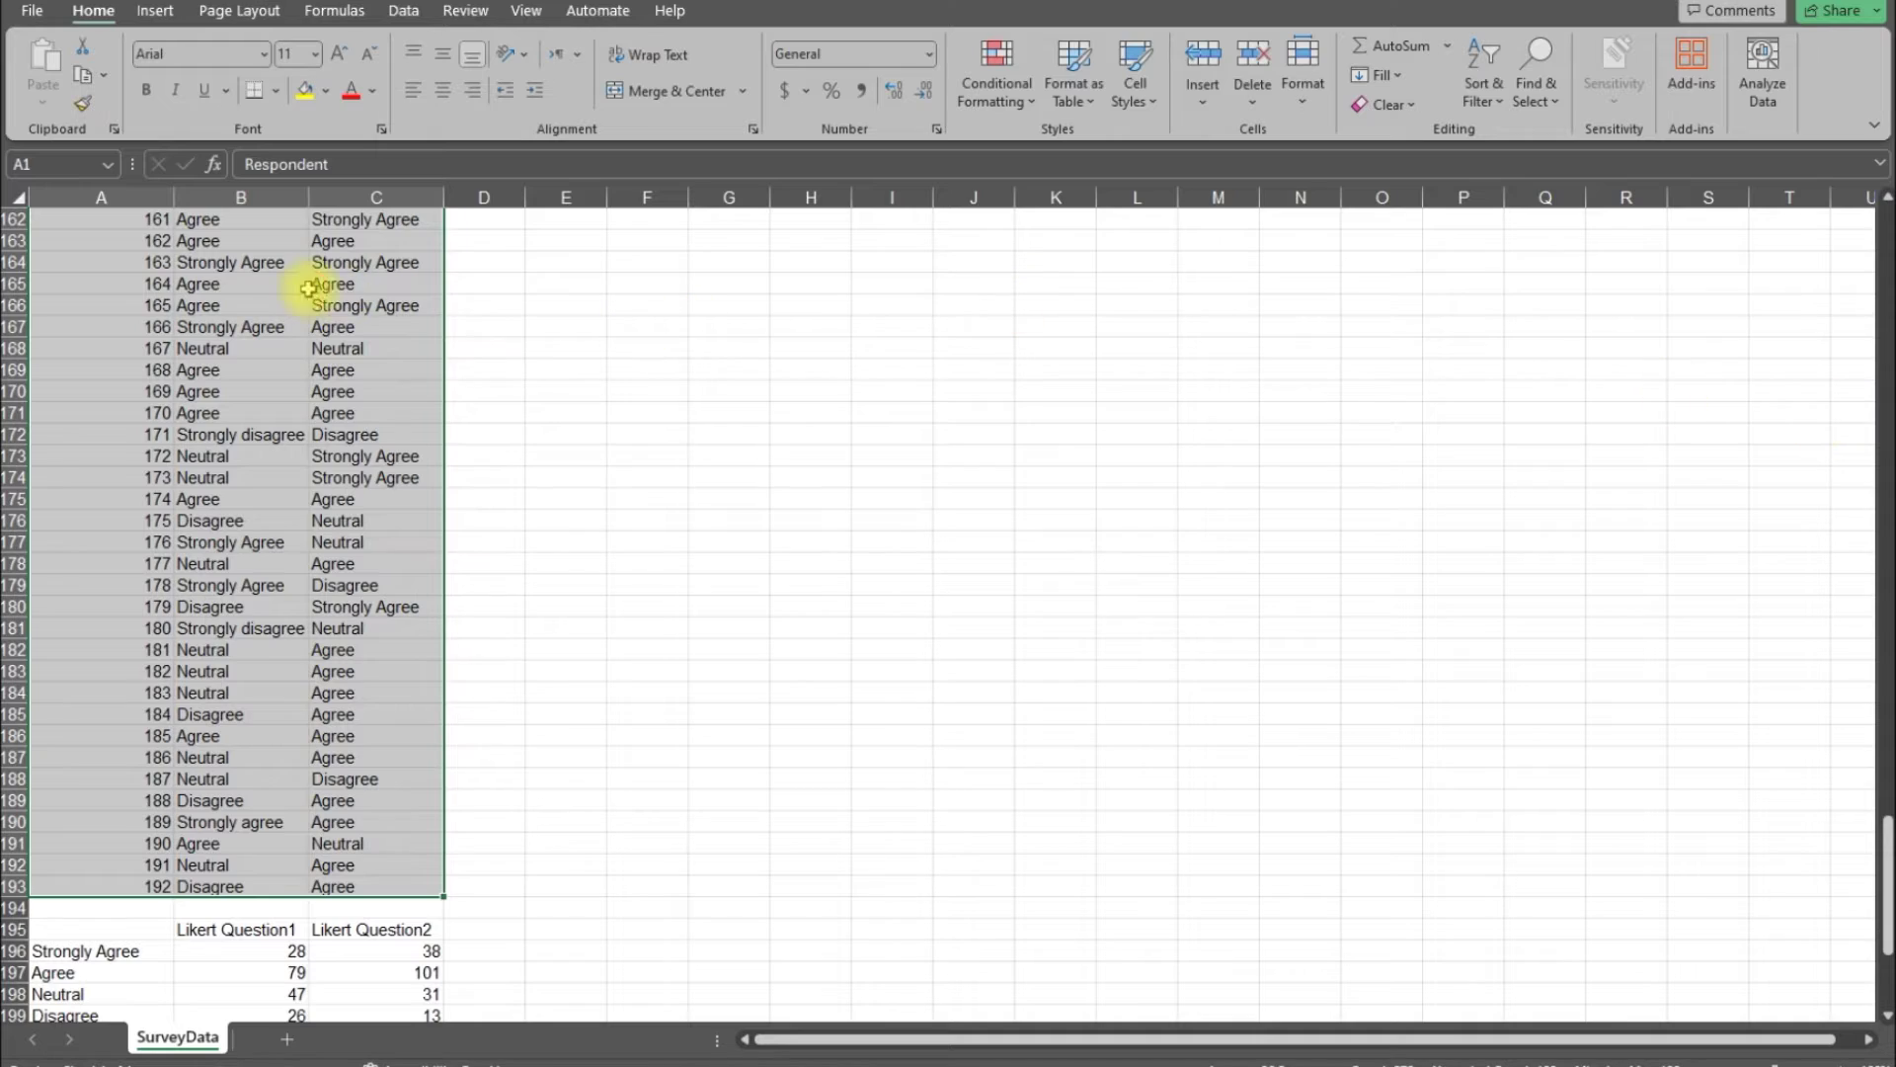
Load $A$1:$C$193 as a table with headers into Power Query via From Table/Range
{"action": "left_click", "coordinate": [237, 282]}
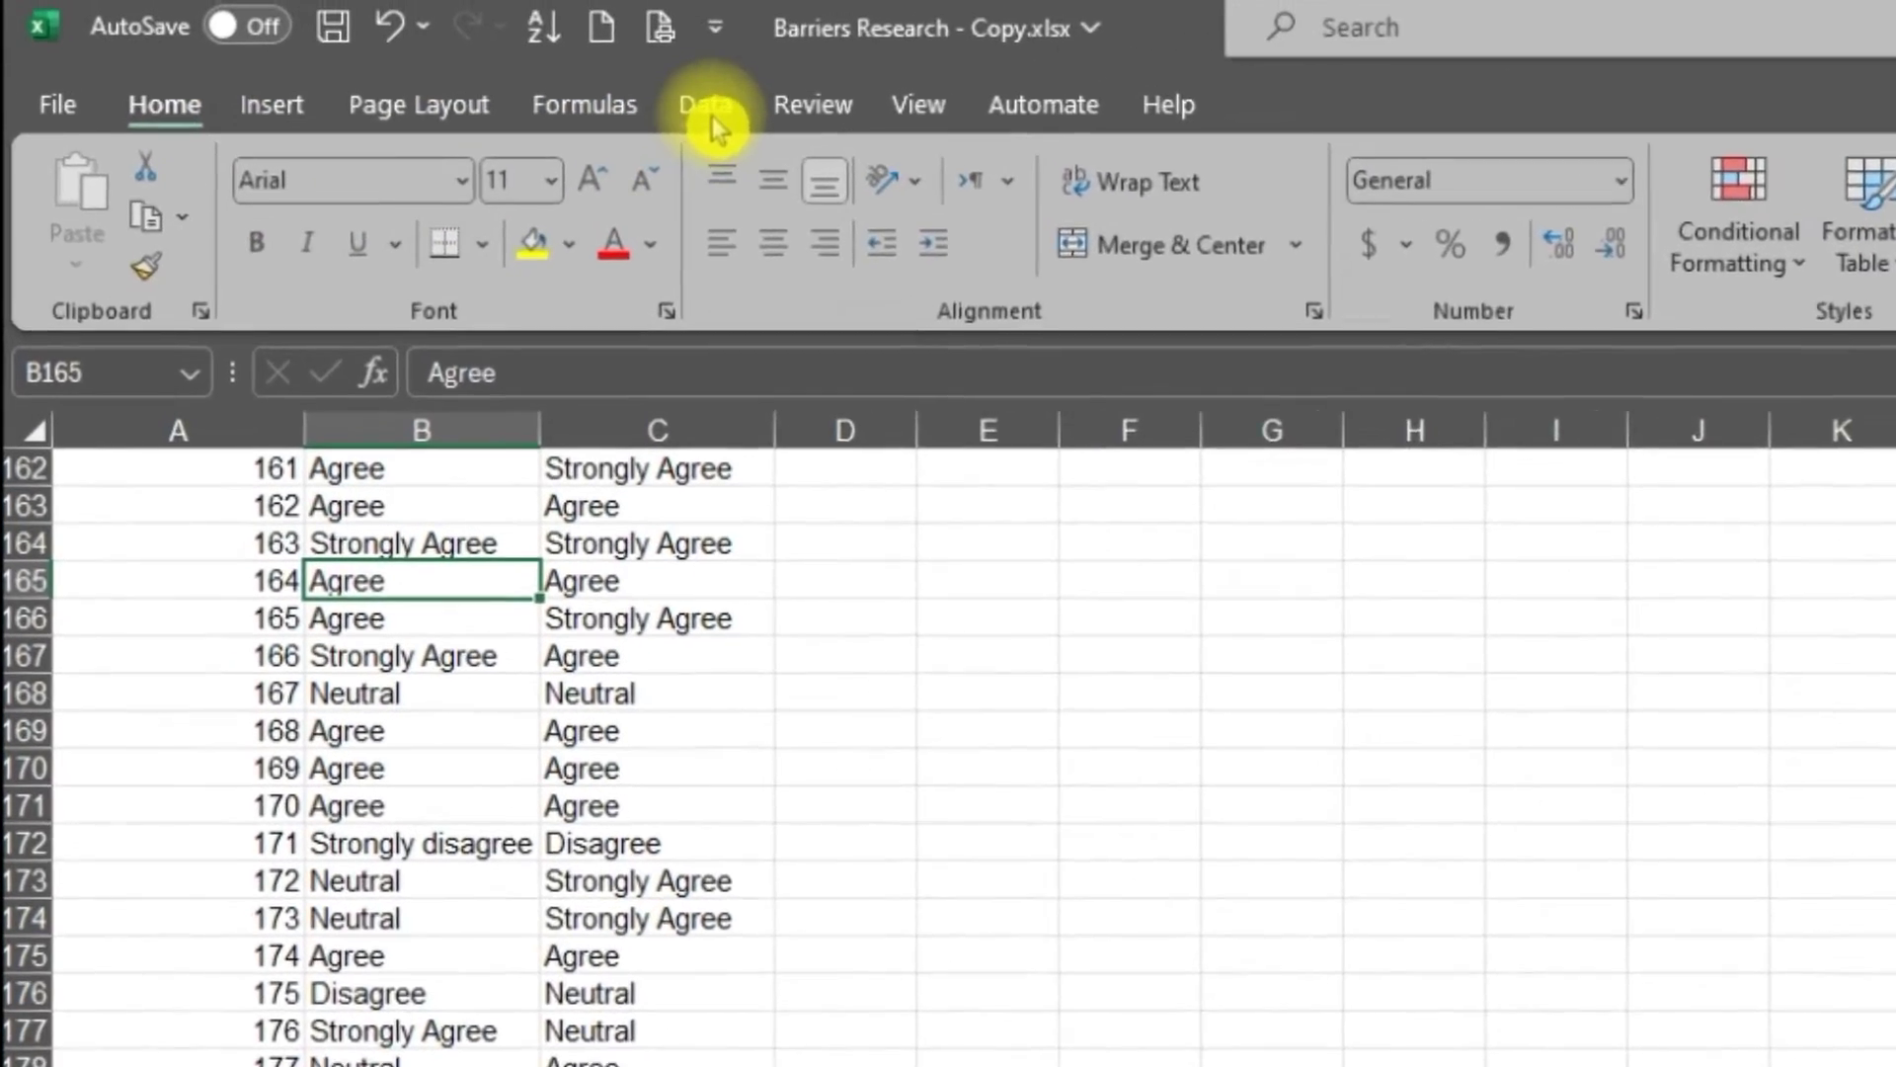
{"action": "left_click", "coordinate": [403, 10]}
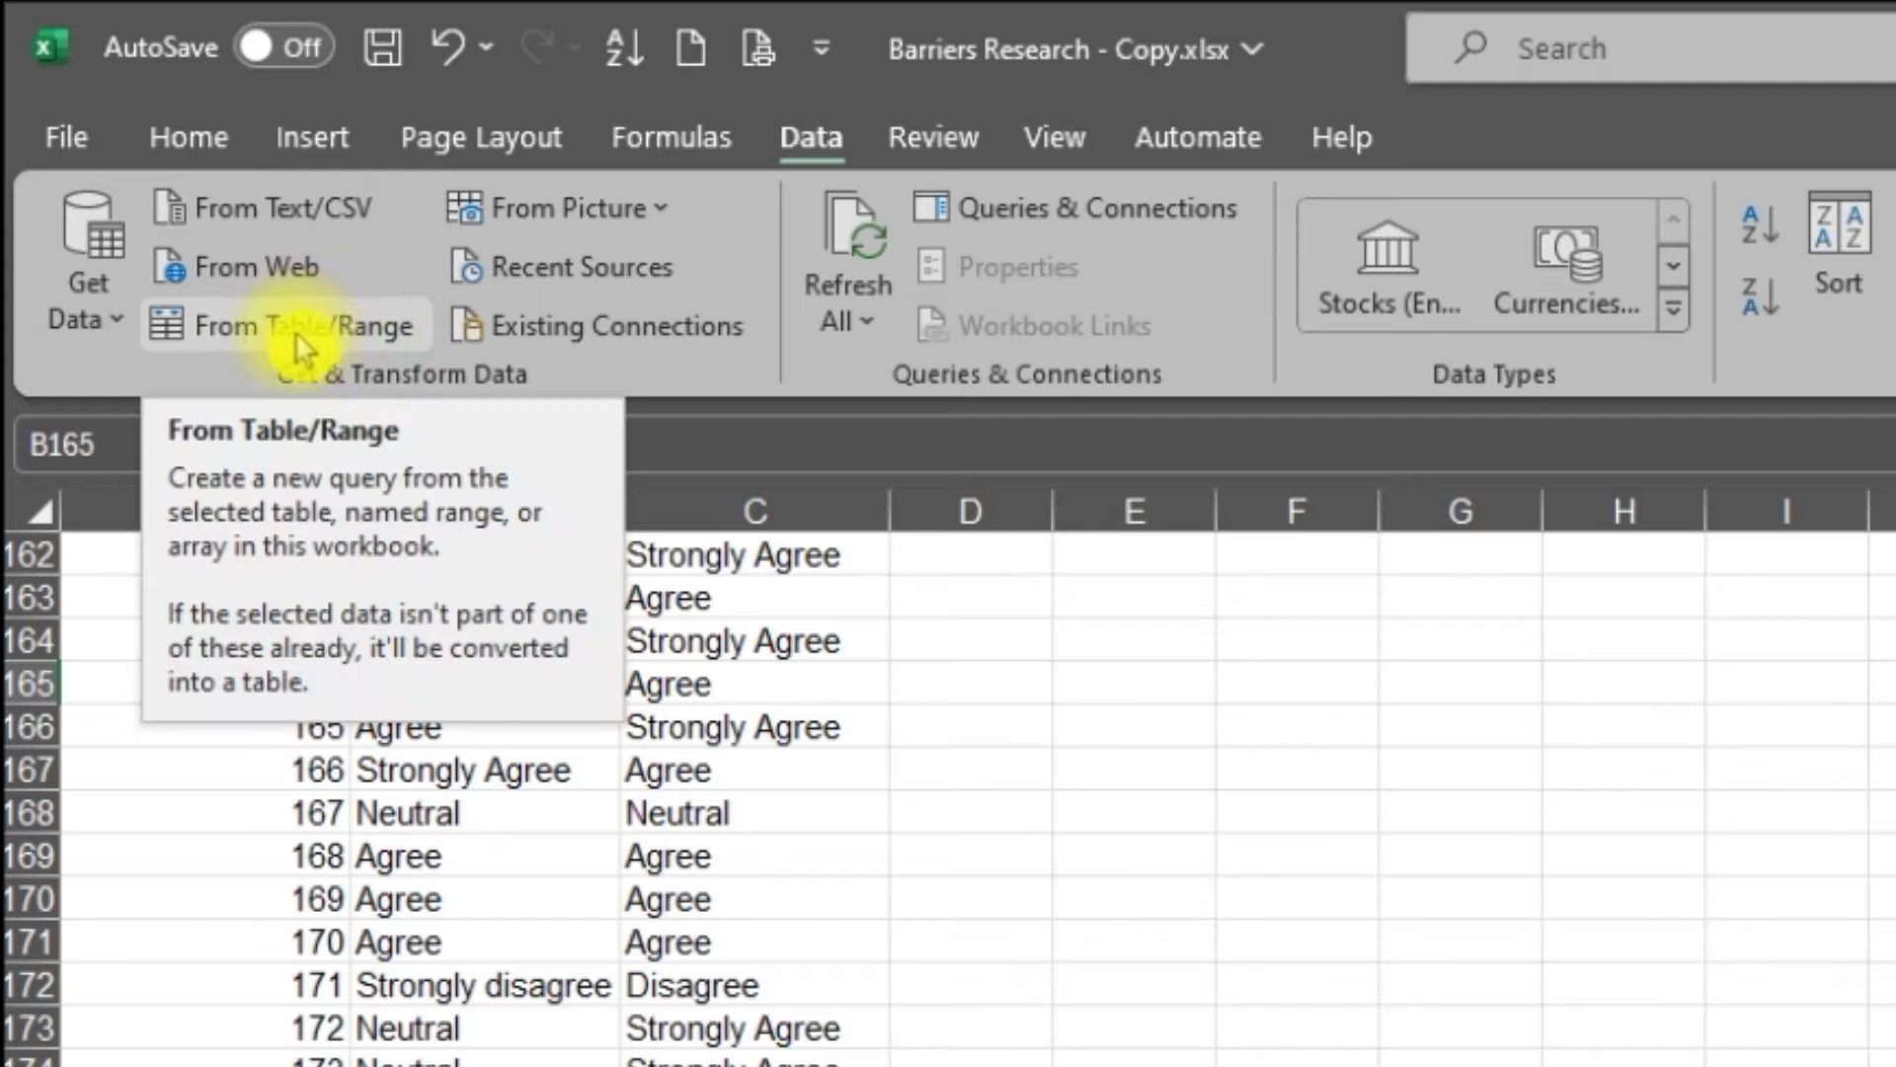
{"action": "left_click", "coordinate": [352, 326]}
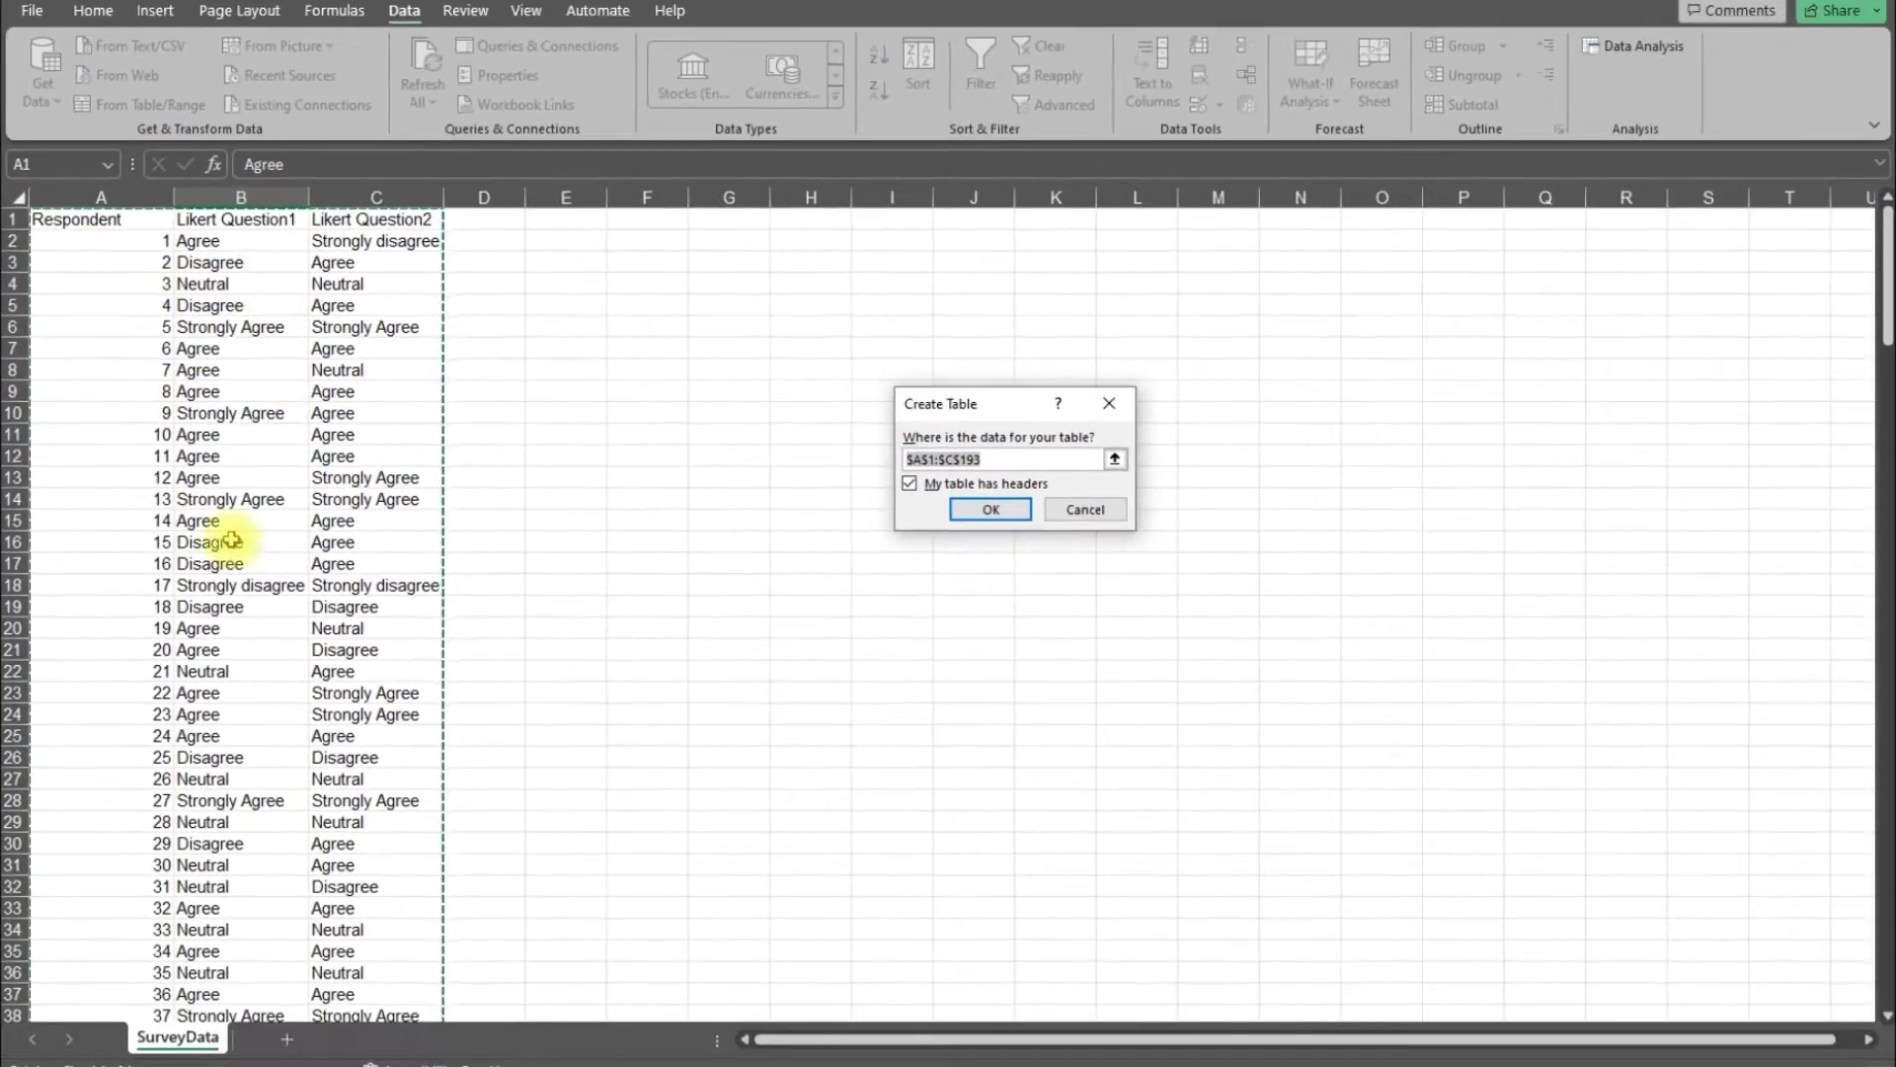
{"action": "scroll", "coordinate": [367, 534], "scroll_direction": "down", "scroll_amount": 2}
{"action": "scroll", "coordinate": [400, 548], "scroll_direction": "down", "scroll_amount": 2}
{"action": "scroll", "coordinate": [415, 555], "scroll_direction": "down", "scroll_amount": 2}
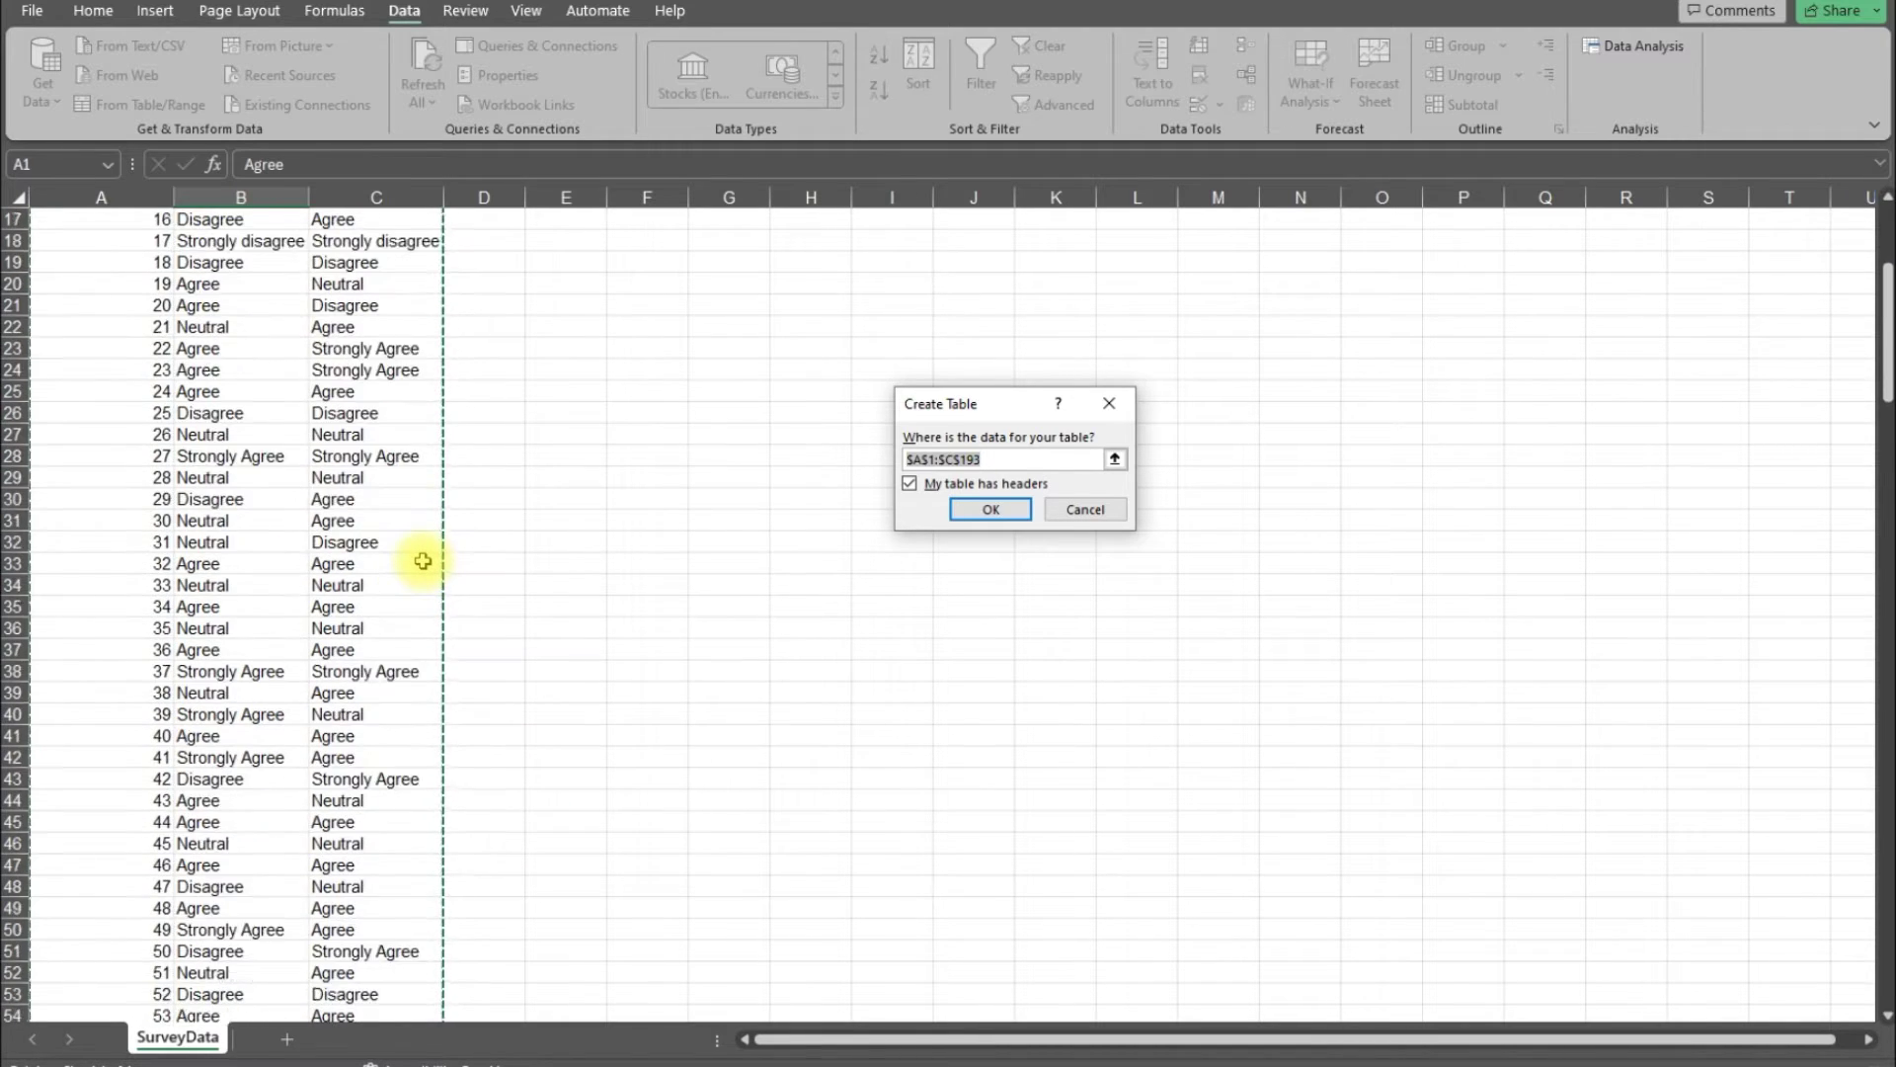
{"action": "scroll", "coordinate": [425, 563], "scroll_direction": "down", "scroll_amount": 1}
{"action": "scroll", "coordinate": [425, 564], "scroll_direction": "down", "scroll_amount": 2}
{"action": "scroll", "coordinate": [423, 563], "scroll_direction": "down", "scroll_amount": 3}
{"action": "scroll", "coordinate": [423, 563], "scroll_direction": "down", "scroll_amount": 2}
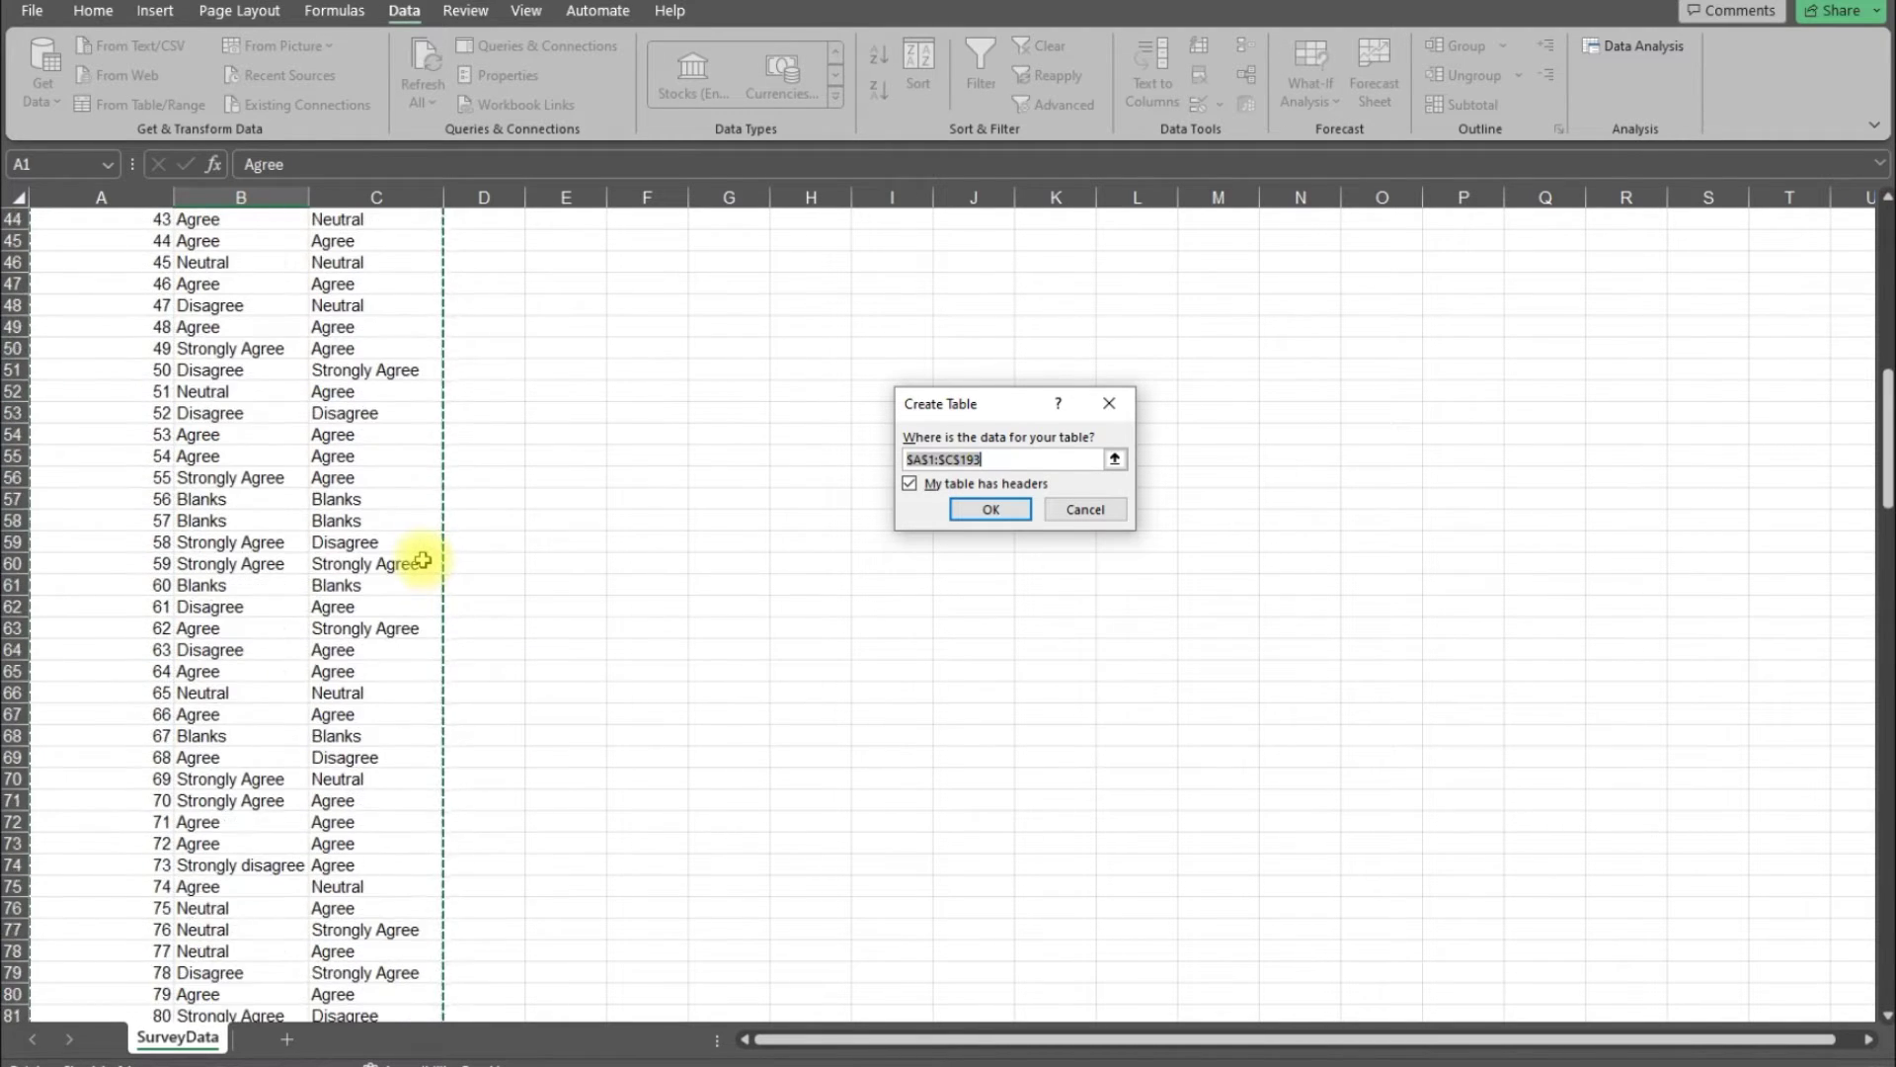
{"action": "scroll", "coordinate": [425, 564], "scroll_direction": "down", "scroll_amount": 2}
{"action": "scroll", "coordinate": [424, 561], "scroll_direction": "down", "scroll_amount": 3}
{"action": "scroll", "coordinate": [425, 560], "scroll_direction": "down", "scroll_amount": 3}
{"action": "scroll", "coordinate": [423, 561], "scroll_direction": "down", "scroll_amount": 3}
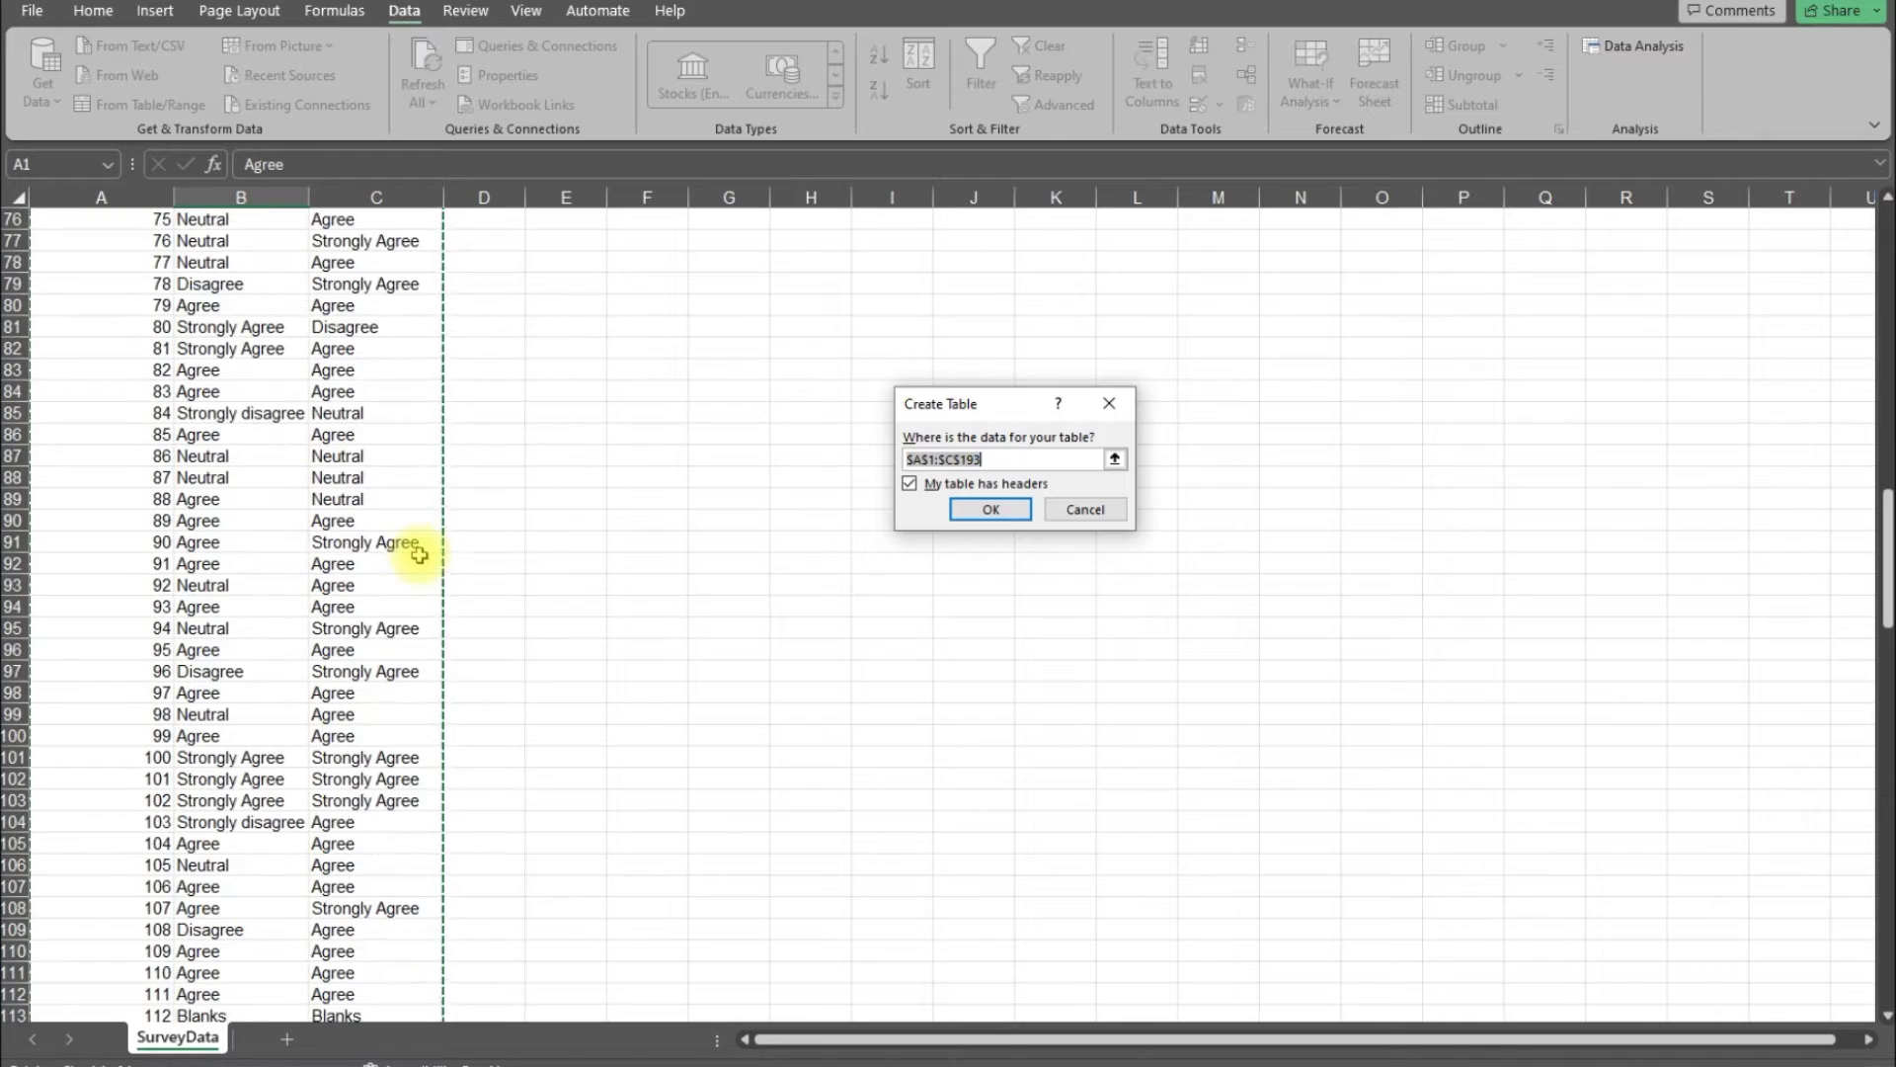
{"action": "scroll", "coordinate": [421, 558], "scroll_direction": "down", "scroll_amount": 3}
{"action": "scroll", "coordinate": [419, 556], "scroll_direction": "down", "scroll_amount": 3}
{"action": "scroll", "coordinate": [419, 556], "scroll_direction": "down", "scroll_amount": 2}
{"action": "scroll", "coordinate": [418, 555], "scroll_direction": "down", "scroll_amount": 3}
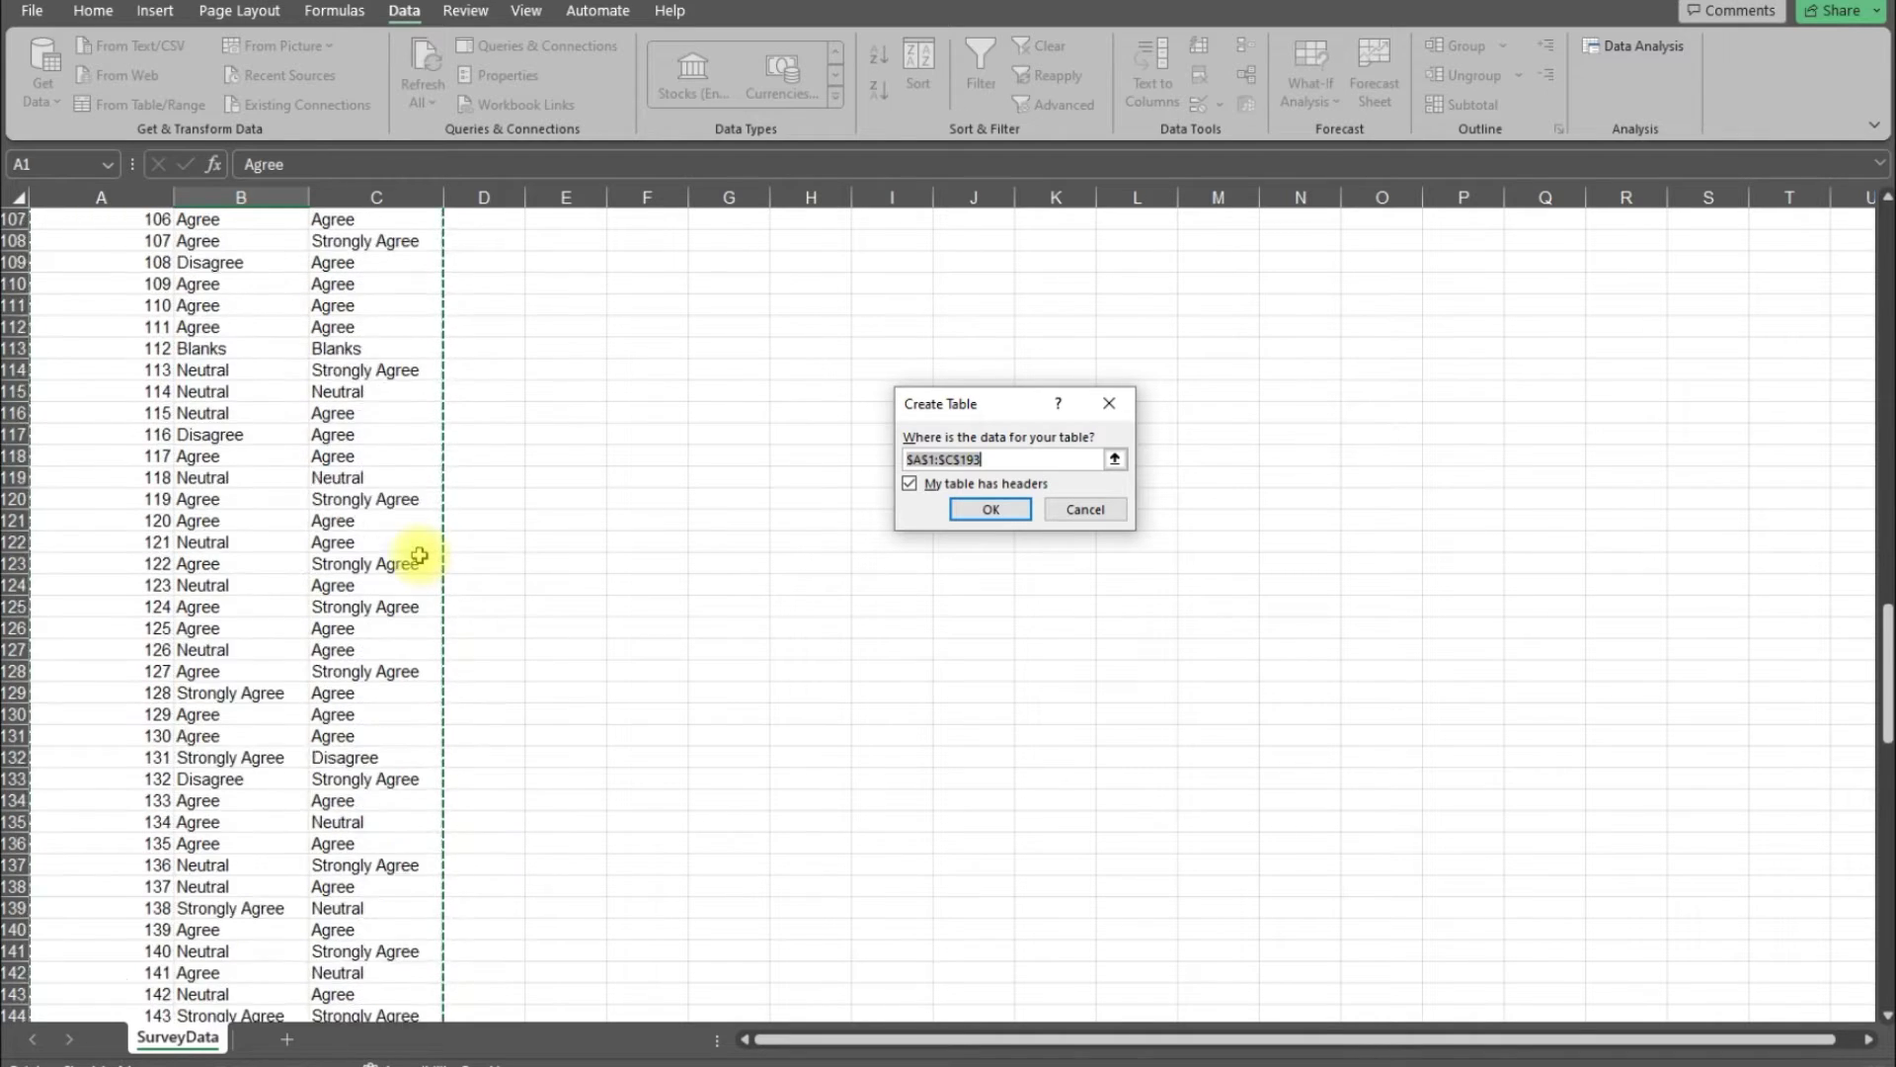
{"action": "scroll", "coordinate": [418, 555], "scroll_direction": "down", "scroll_amount": 3}
{"action": "scroll", "coordinate": [419, 555], "scroll_direction": "down", "scroll_amount": 2}
{"action": "scroll", "coordinate": [418, 556], "scroll_direction": "down", "scroll_amount": 3}
{"action": "scroll", "coordinate": [414, 555], "scroll_direction": "down", "scroll_amount": 3}
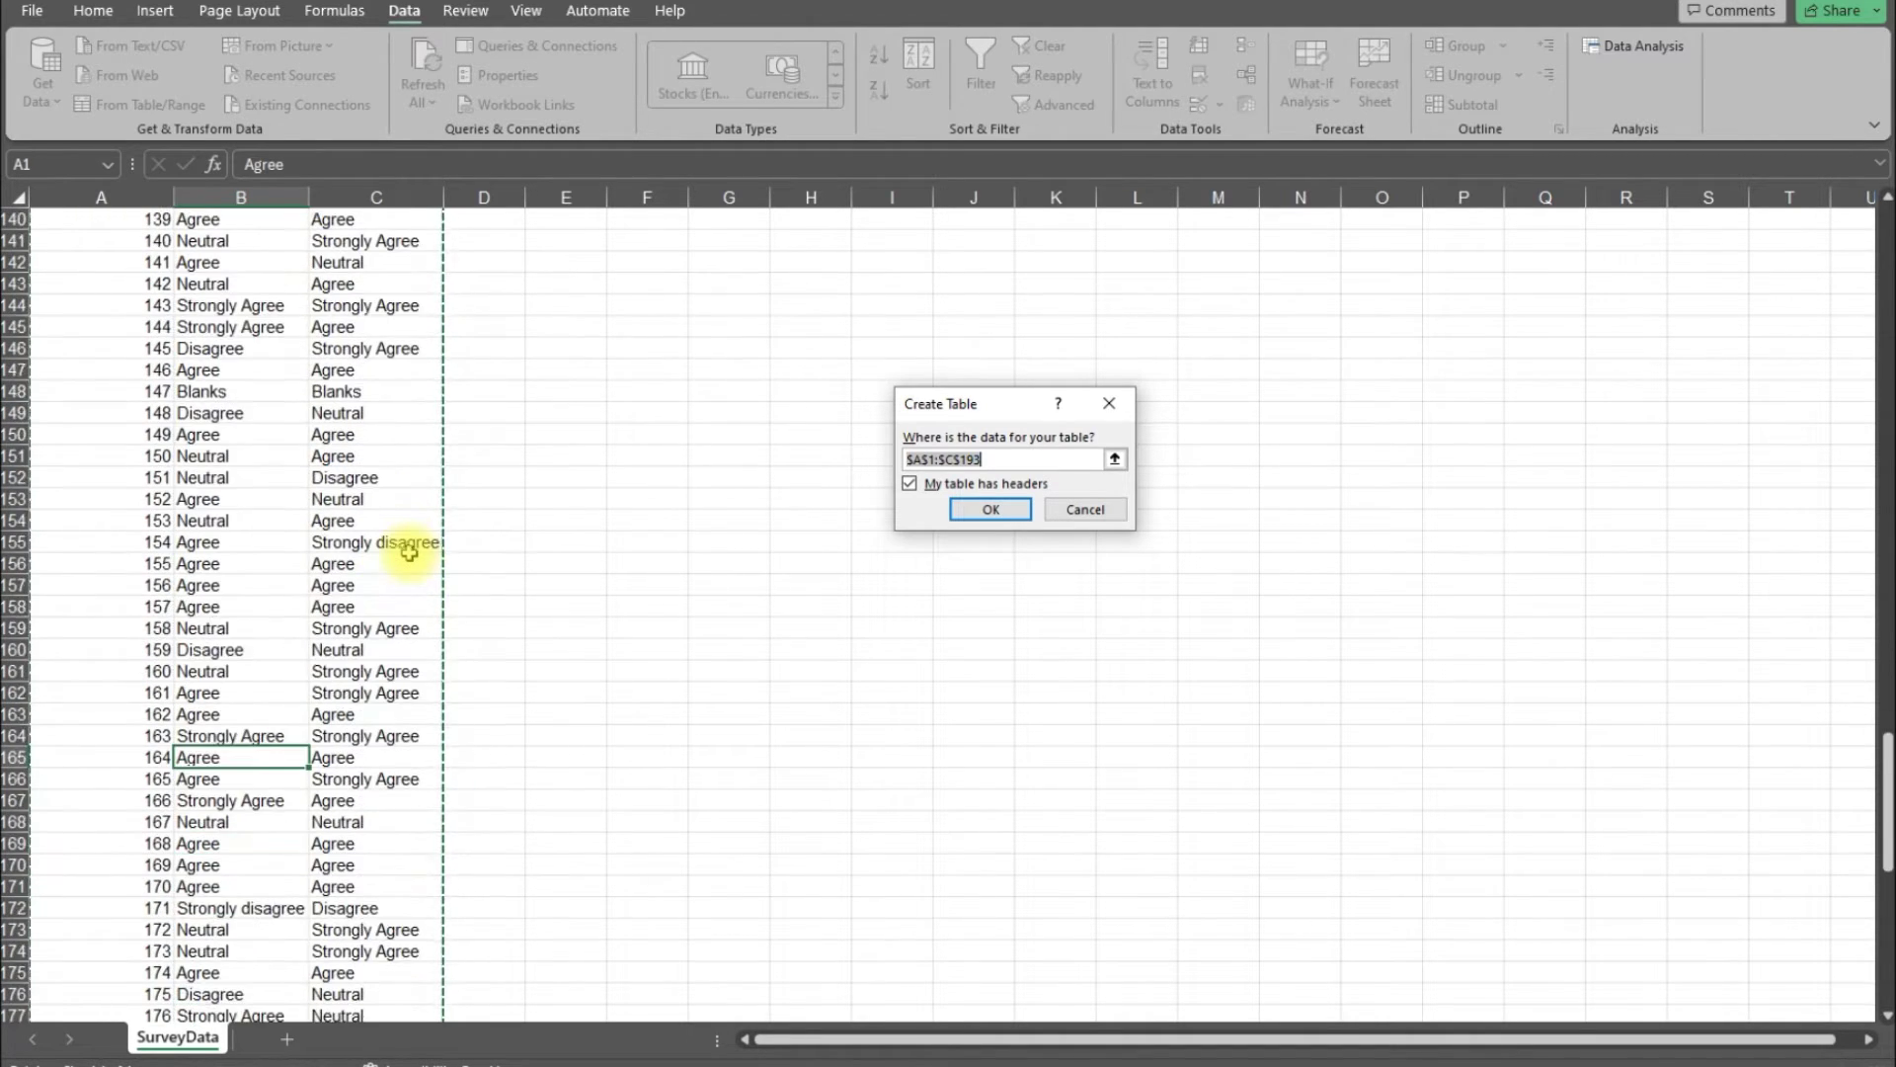
{"action": "scroll", "coordinate": [412, 553], "scroll_direction": "down", "scroll_amount": 3}
{"action": "scroll", "coordinate": [407, 552], "scroll_direction": "down", "scroll_amount": 3}
{"action": "scroll", "coordinate": [408, 552], "scroll_direction": "down", "scroll_amount": 3}
{"action": "scroll", "coordinate": [401, 548], "scroll_direction": "down", "scroll_amount": 2}
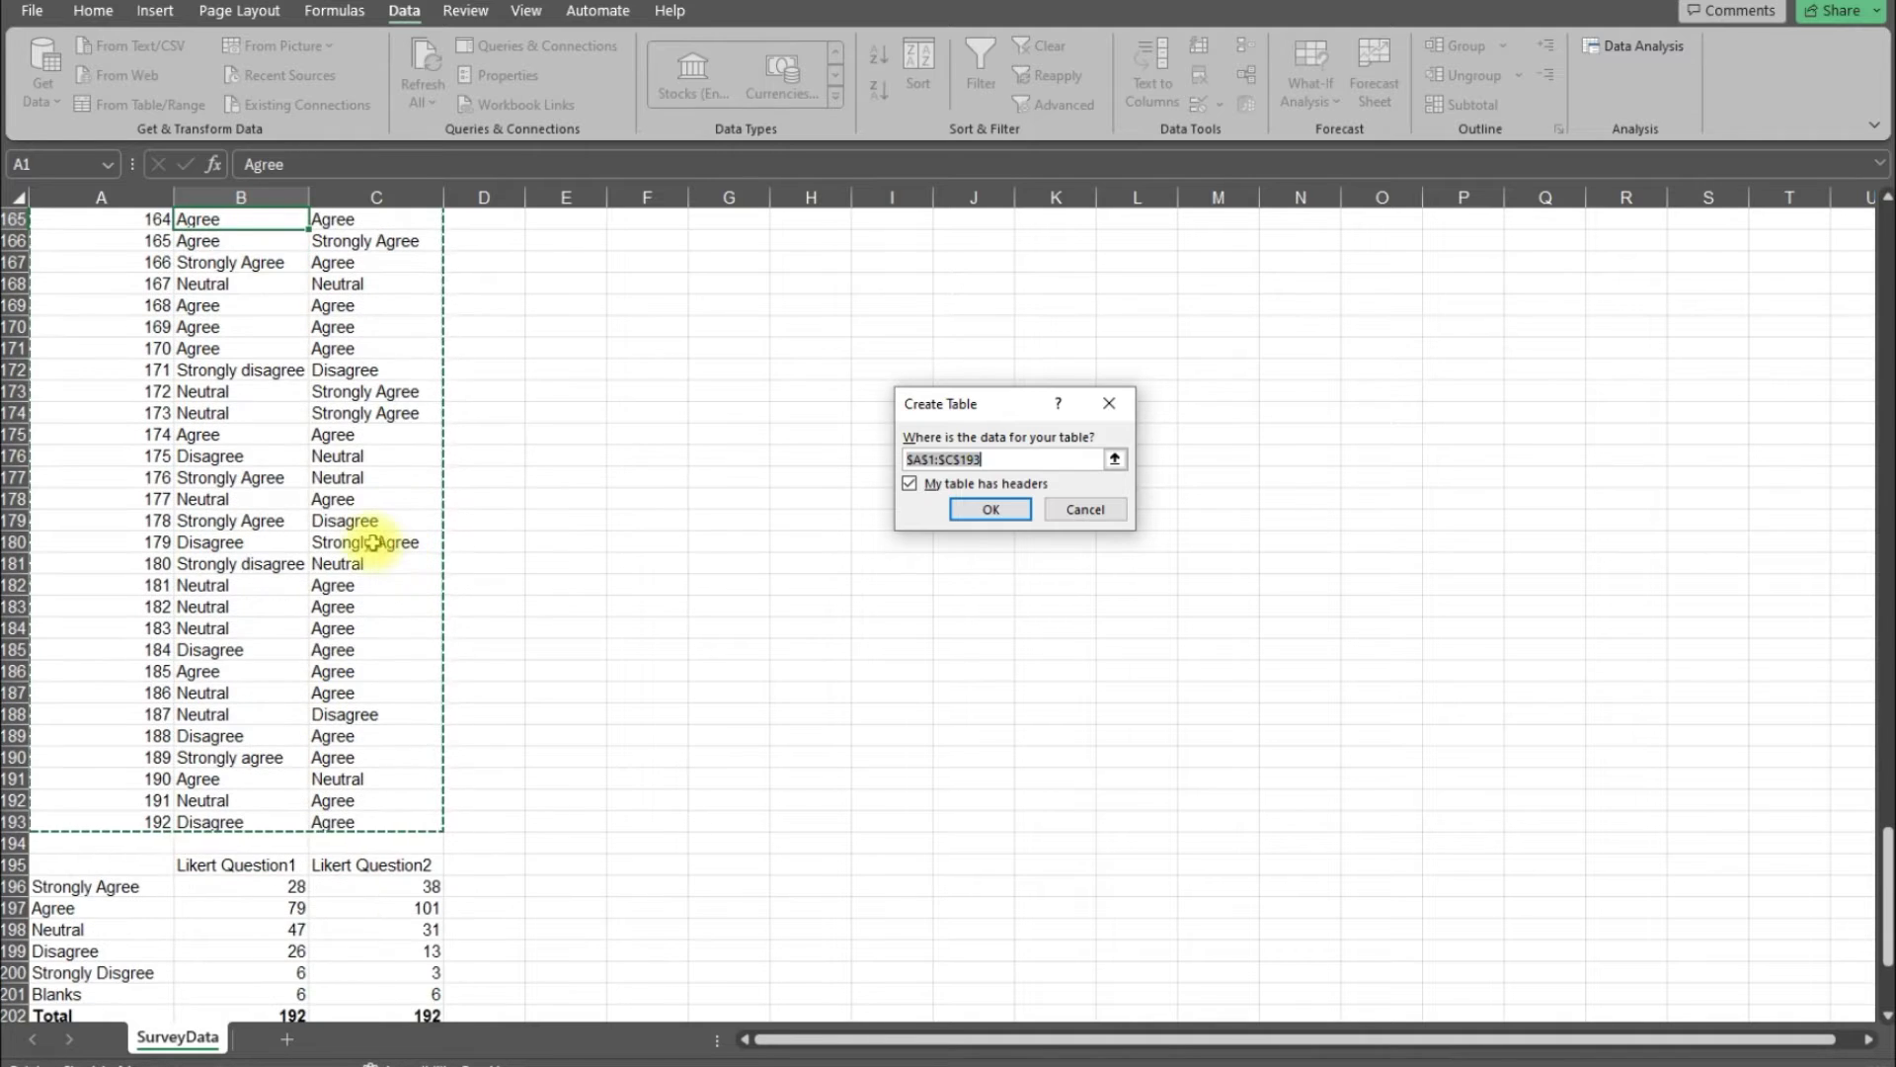
{"action": "scroll", "coordinate": [378, 545], "scroll_direction": "up", "scroll_amount": 1}
{"action": "scroll", "coordinate": [377, 545], "scroll_direction": "up", "scroll_amount": 2}
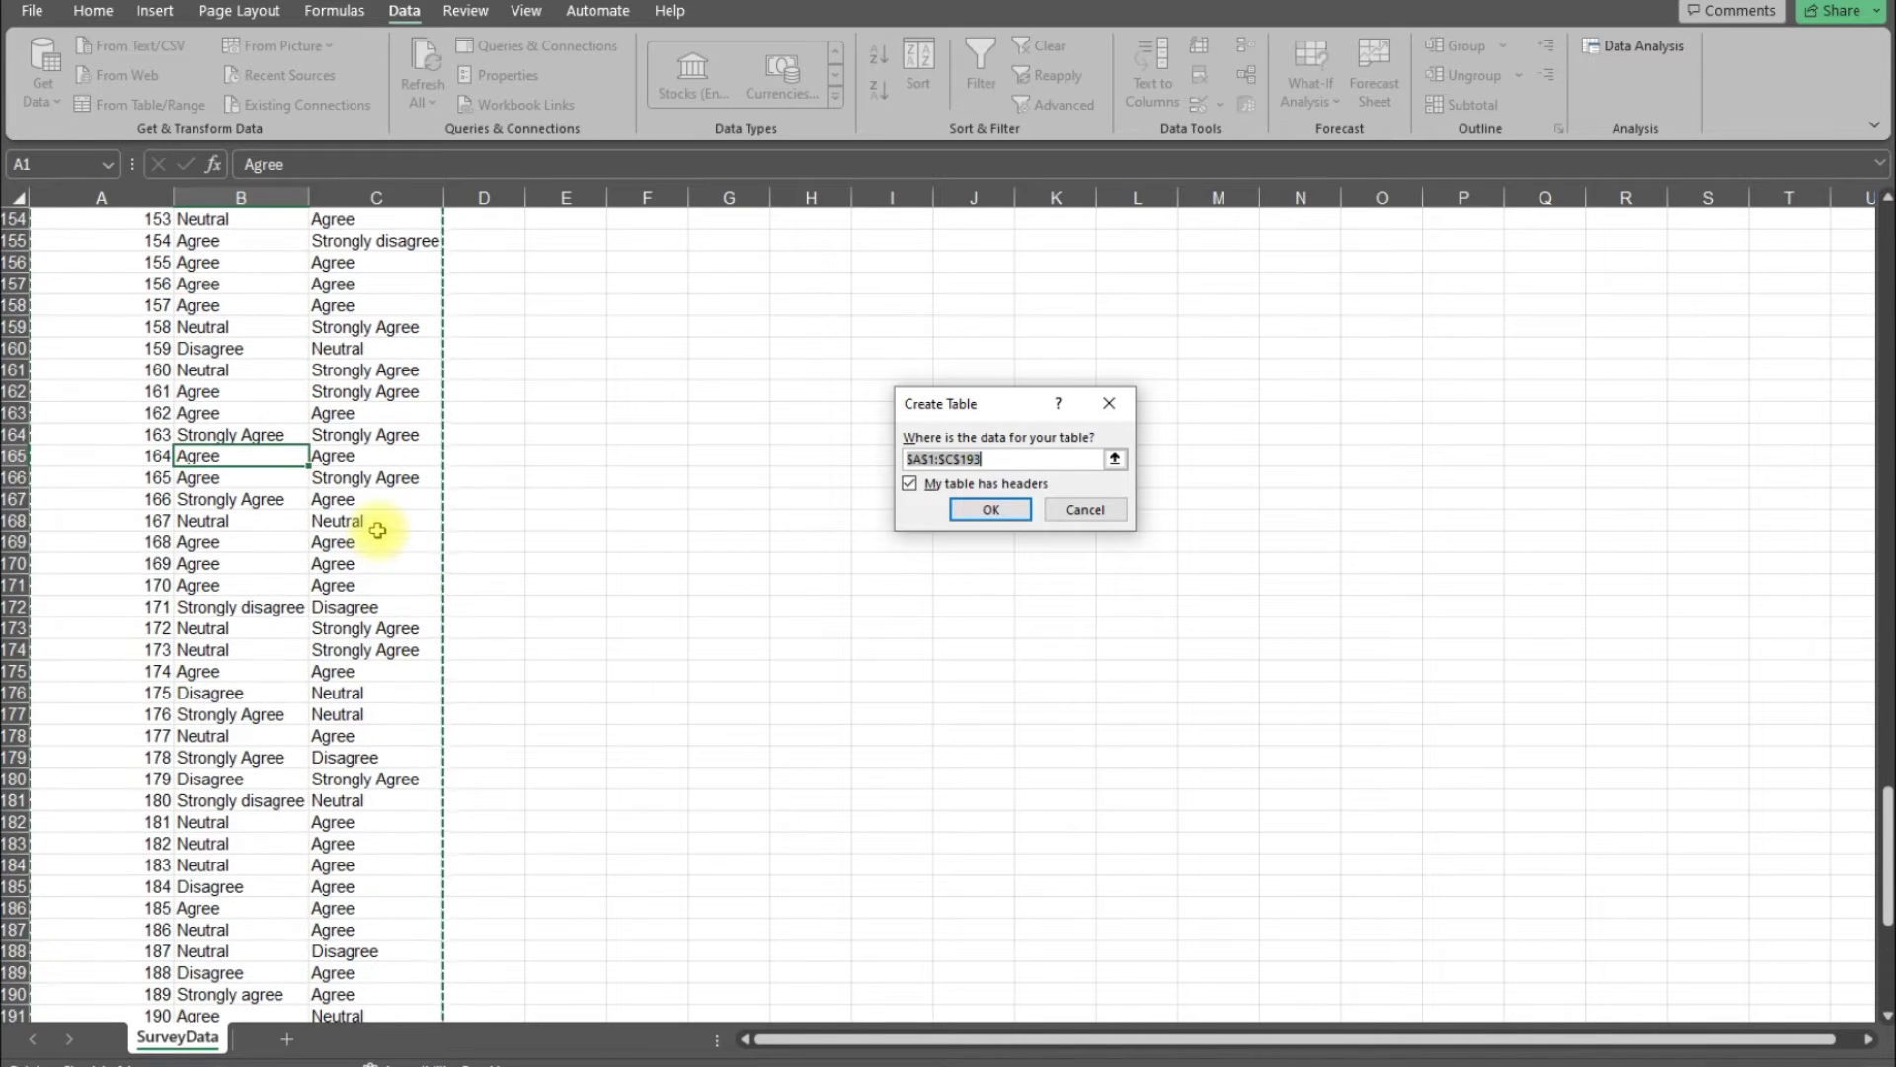
{"action": "left_click", "coordinate": [992, 513]}
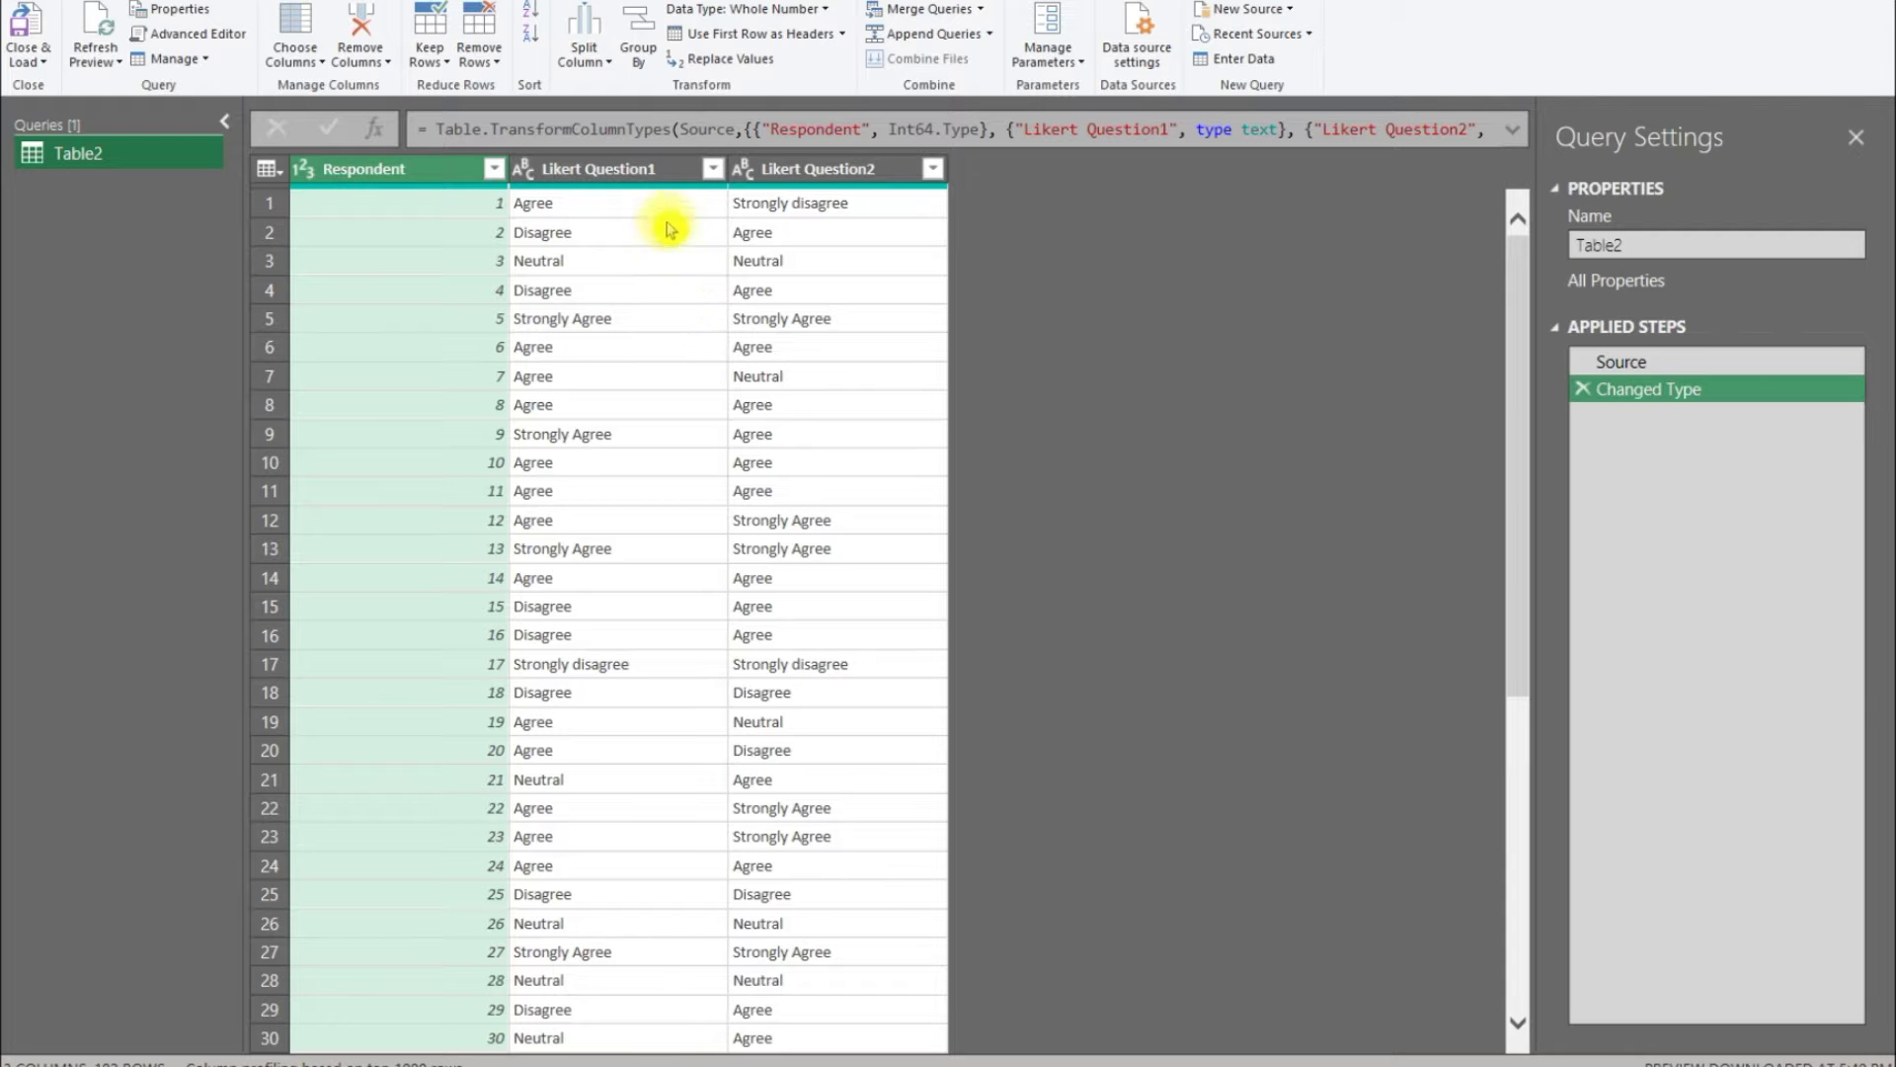
Unpivot only the Likert Question1 and Likert Question2 columns into Attribute/Value pairs
{"action": "left_click", "coordinate": [598, 168]}
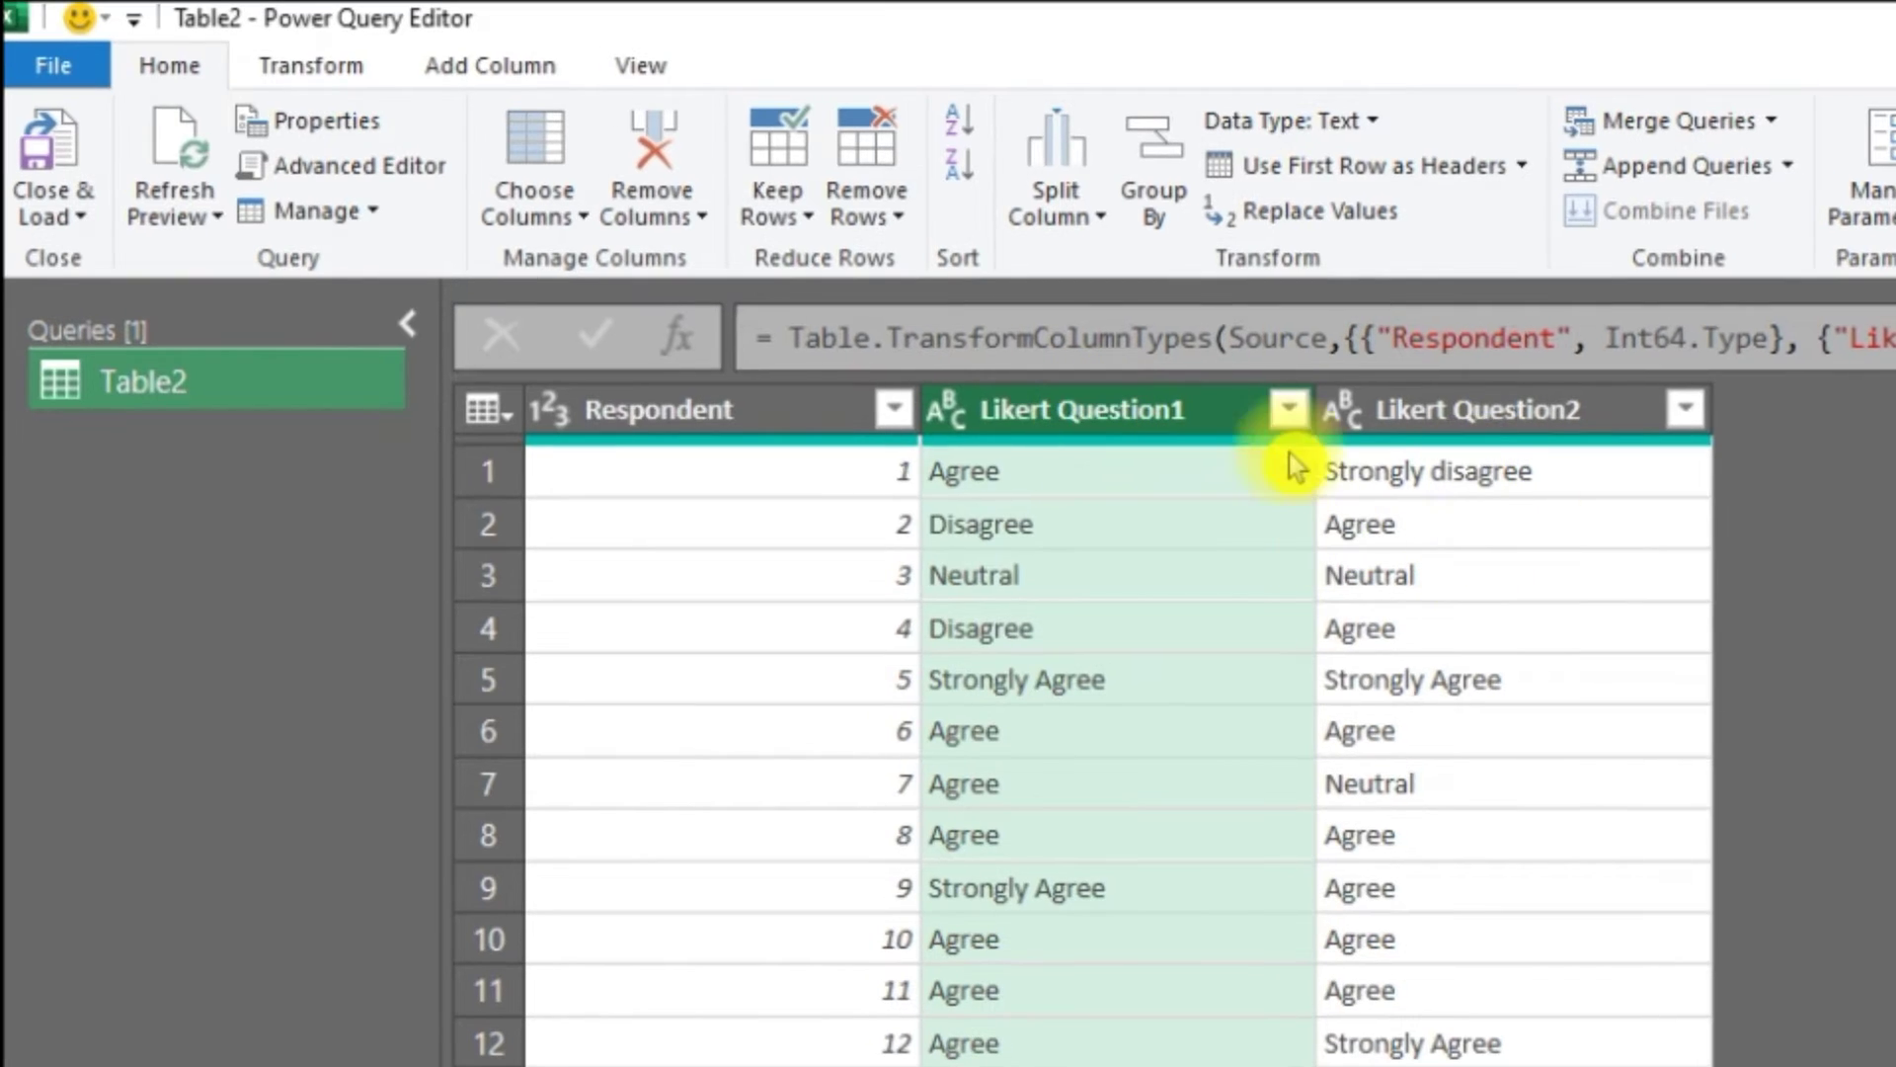
{"action": "left_click", "coordinate": [1516, 414], "text": "ctrl"}
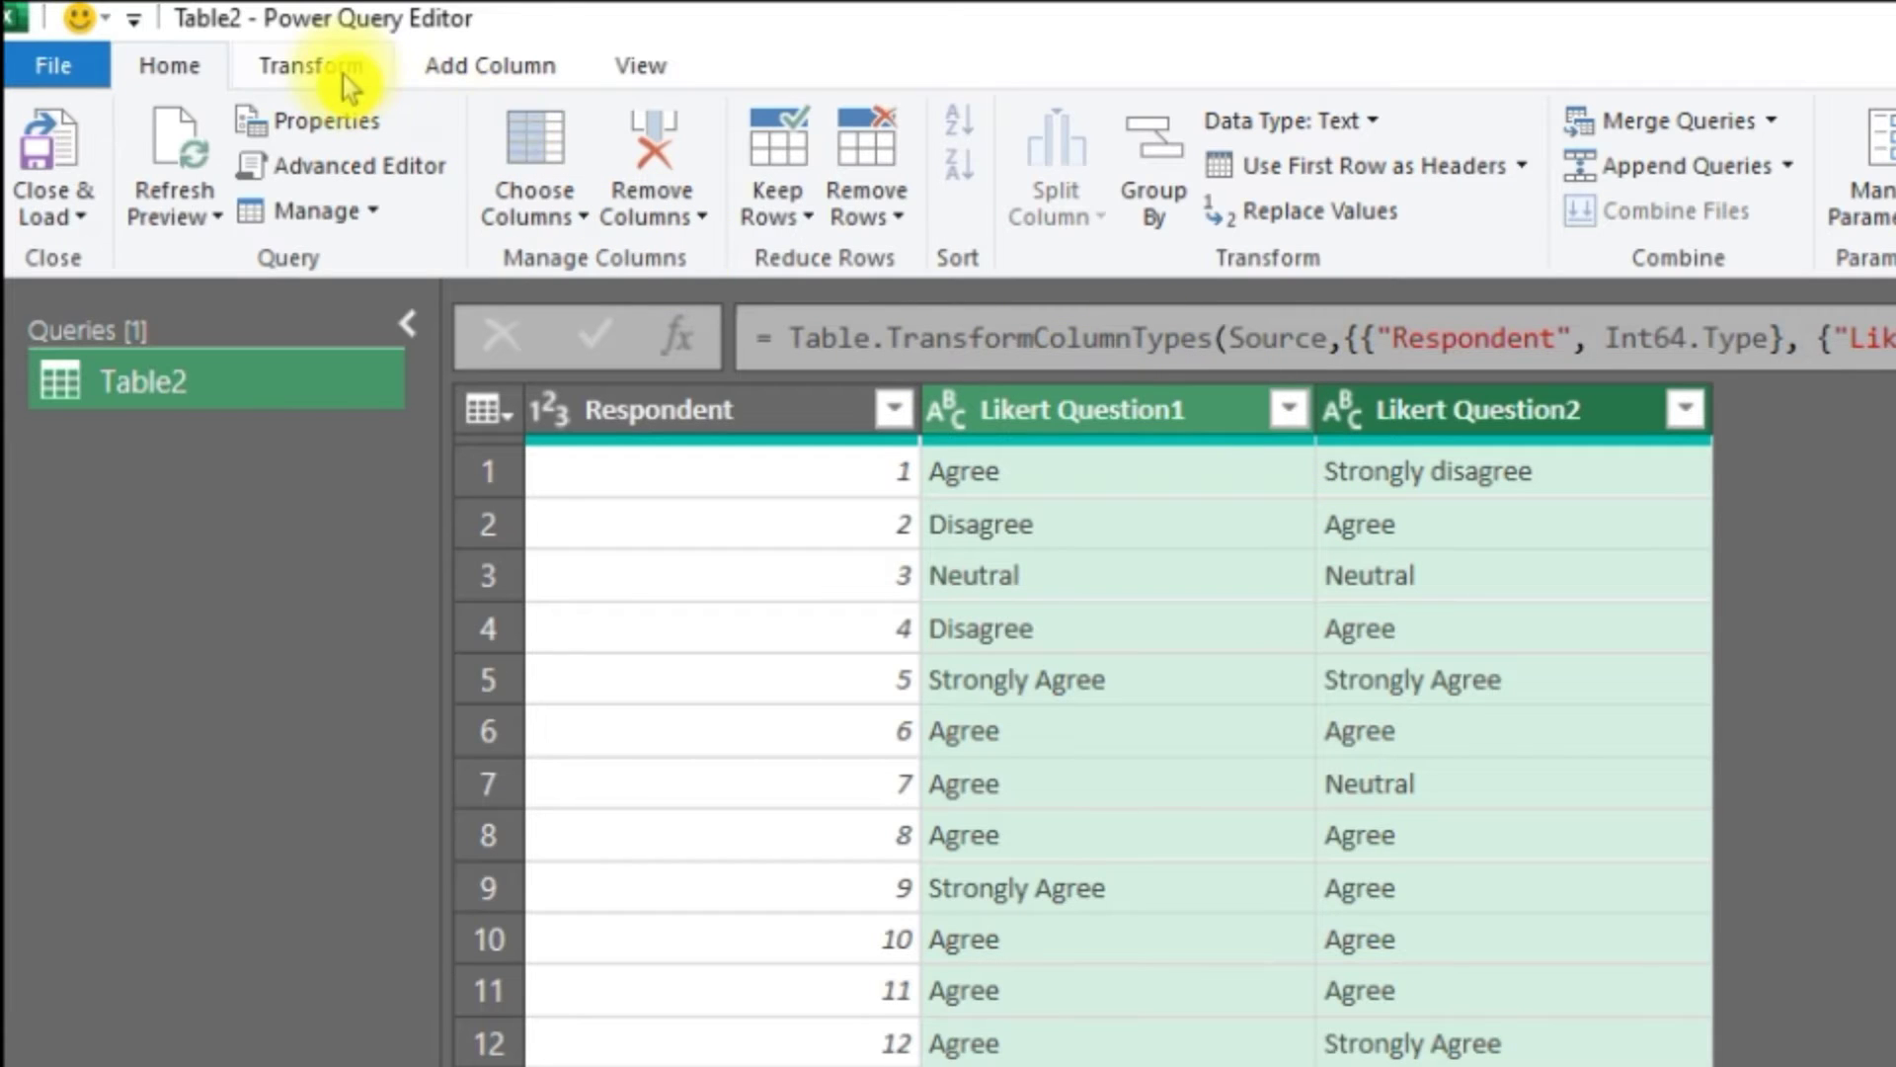
{"action": "left_click", "coordinate": [310, 65]}
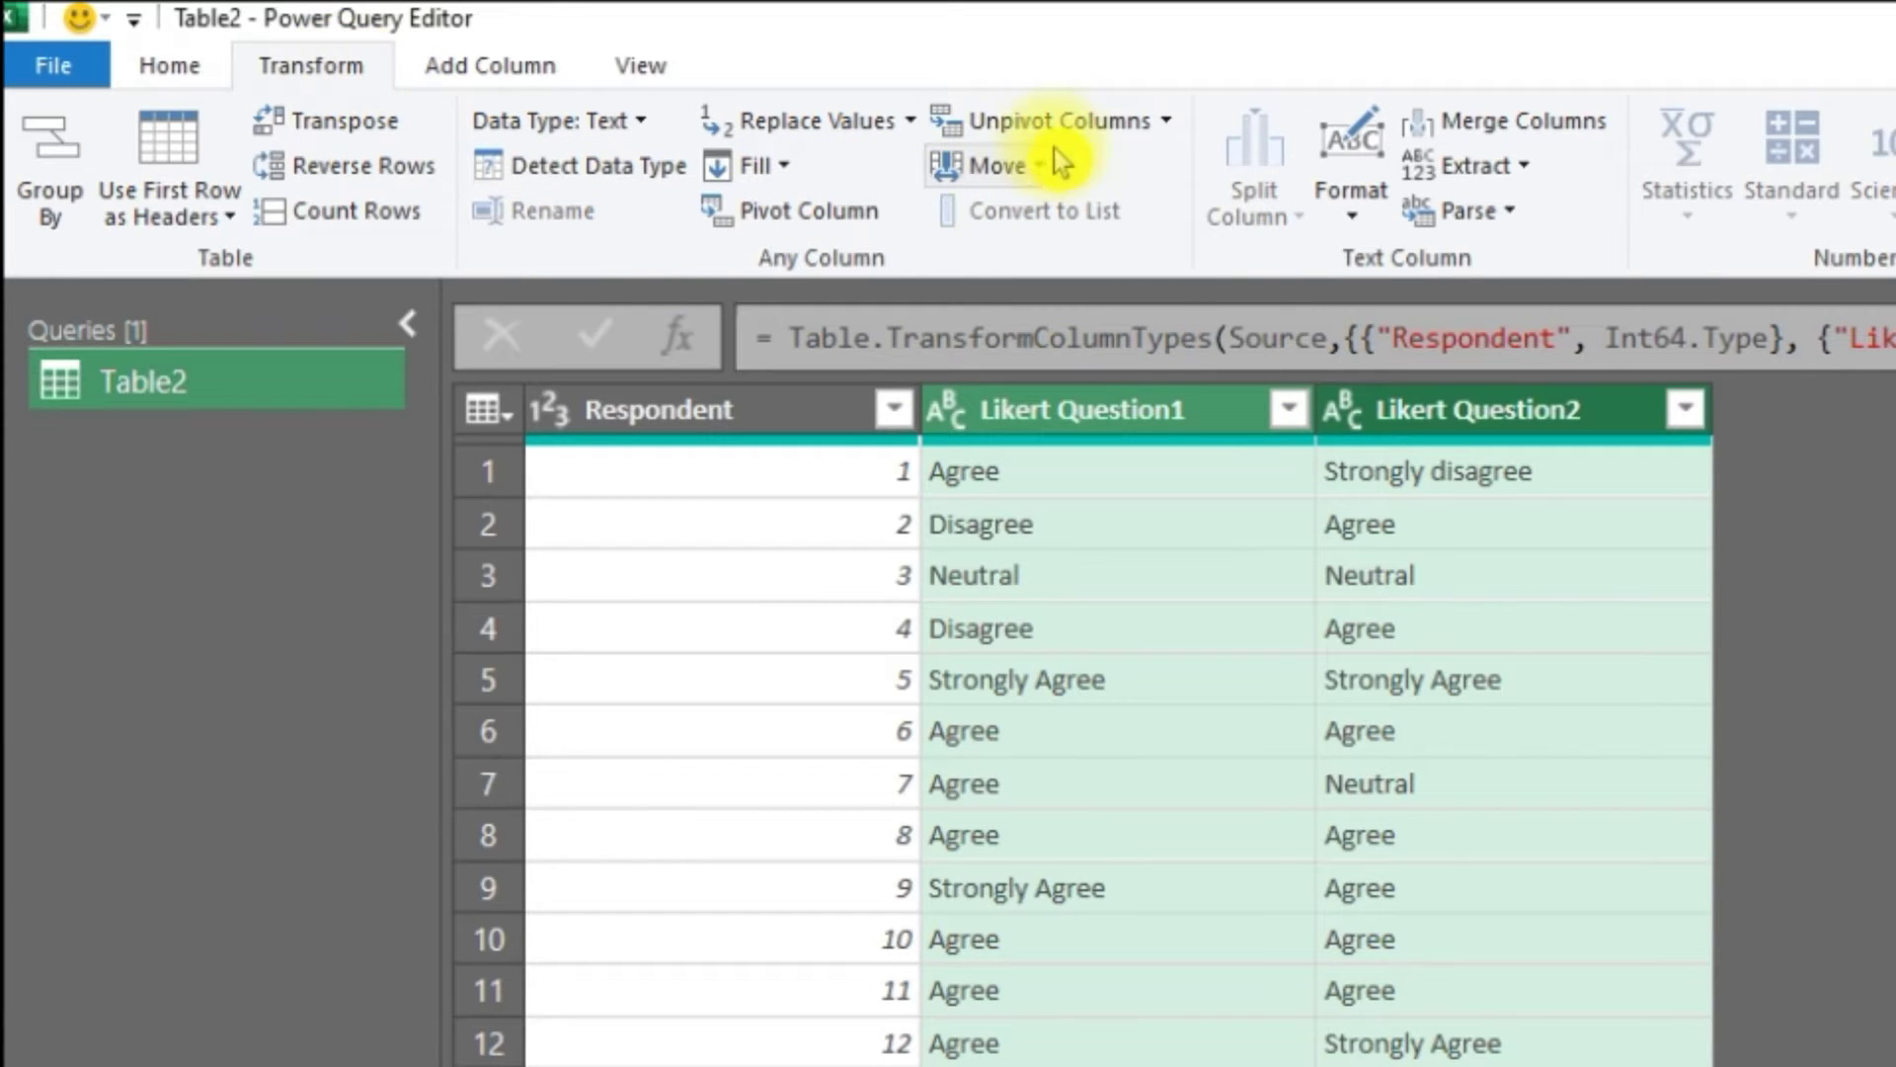
{"action": "left_click", "coordinate": [1167, 119]}
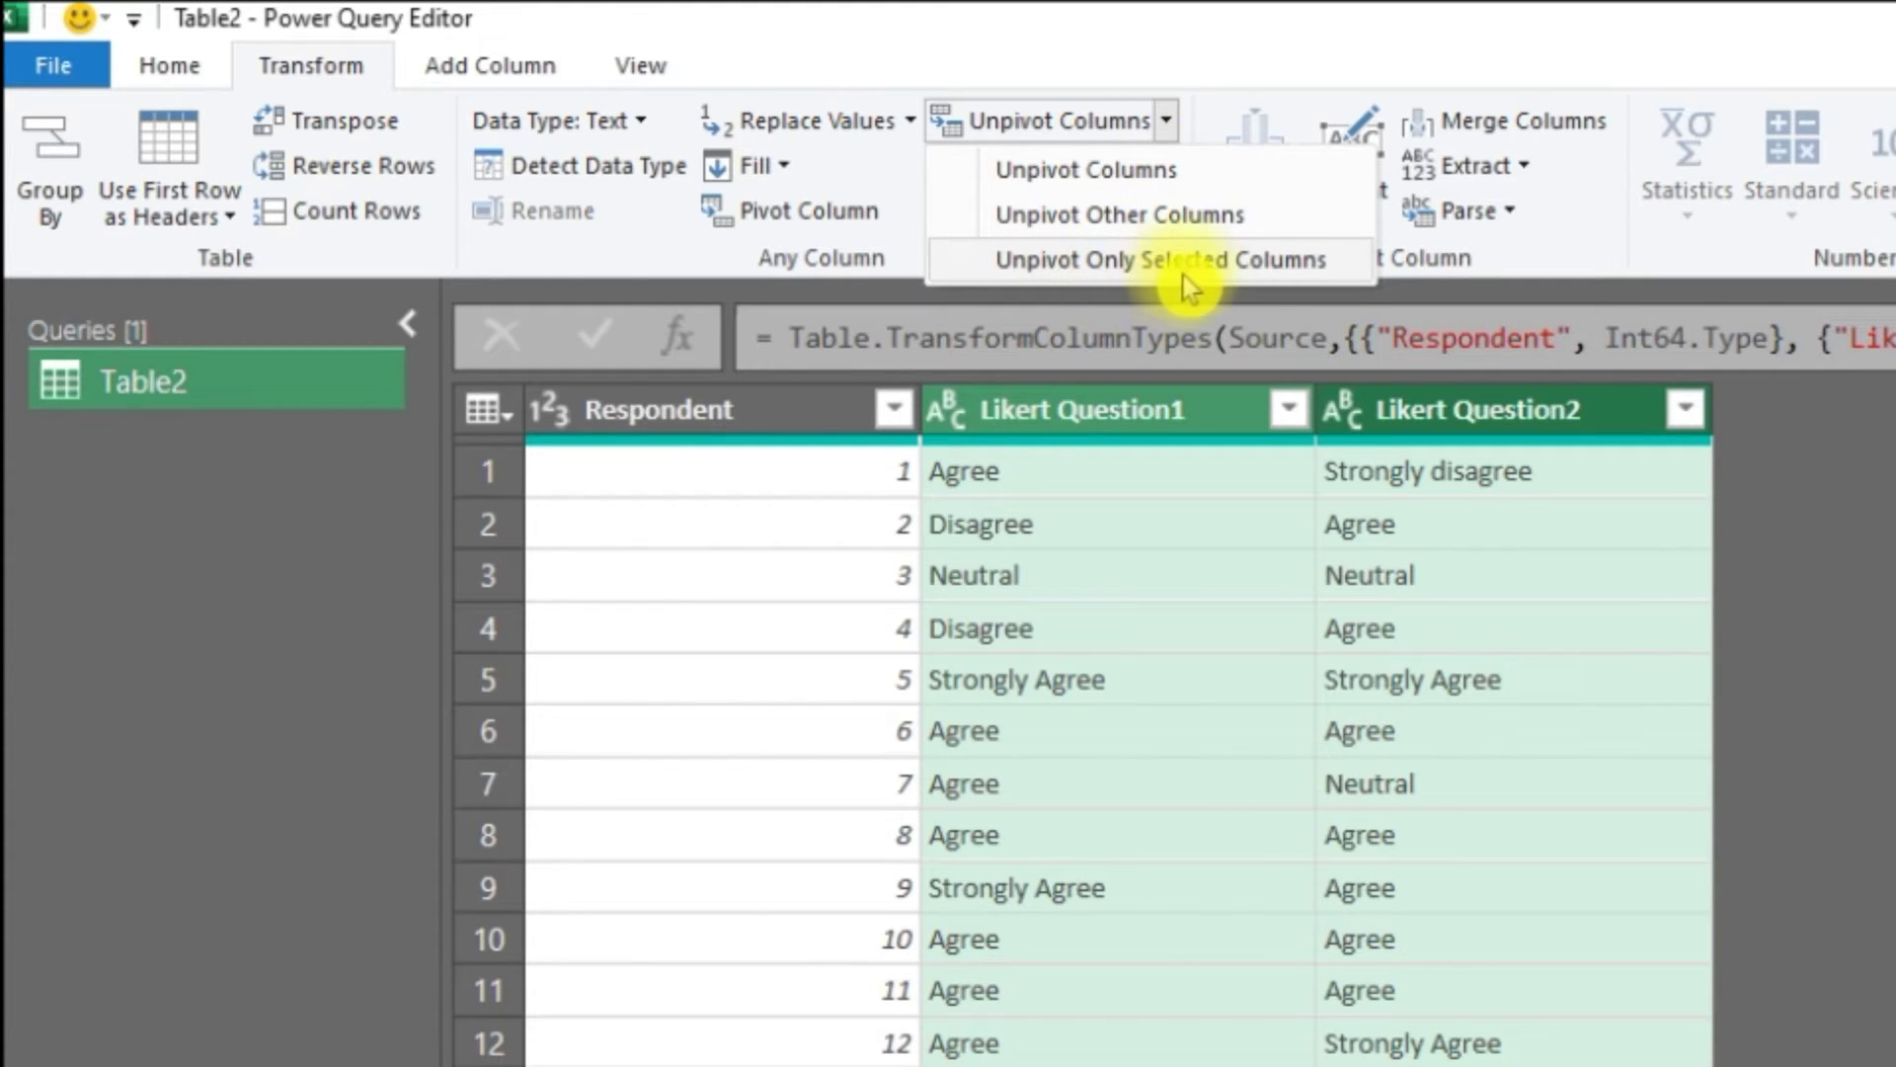
{"action": "left_click", "coordinate": [1288, 268]}
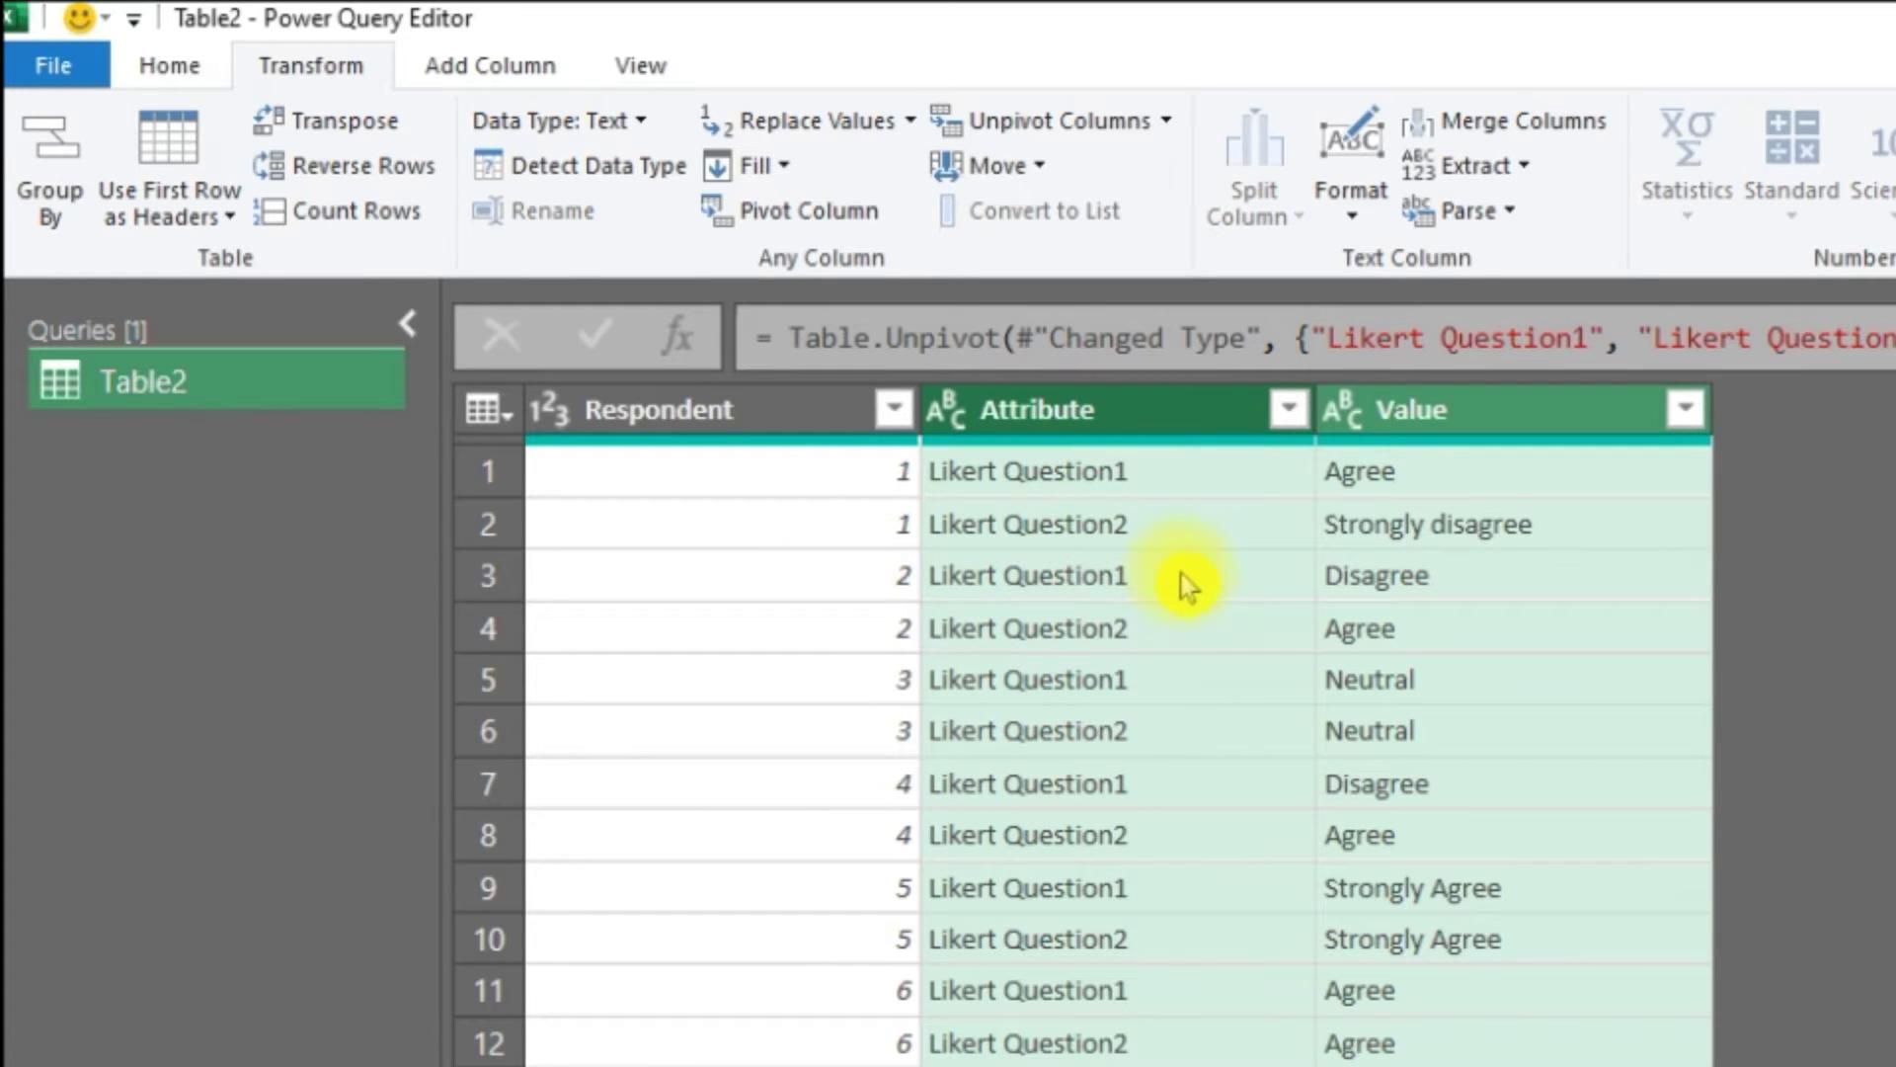
{"action": "left_click", "coordinate": [175, 68]}
Close & Load To a new-worksheet PivotTable Report, adding the data to the Data Model
{"action": "left_click", "coordinate": [83, 217]}
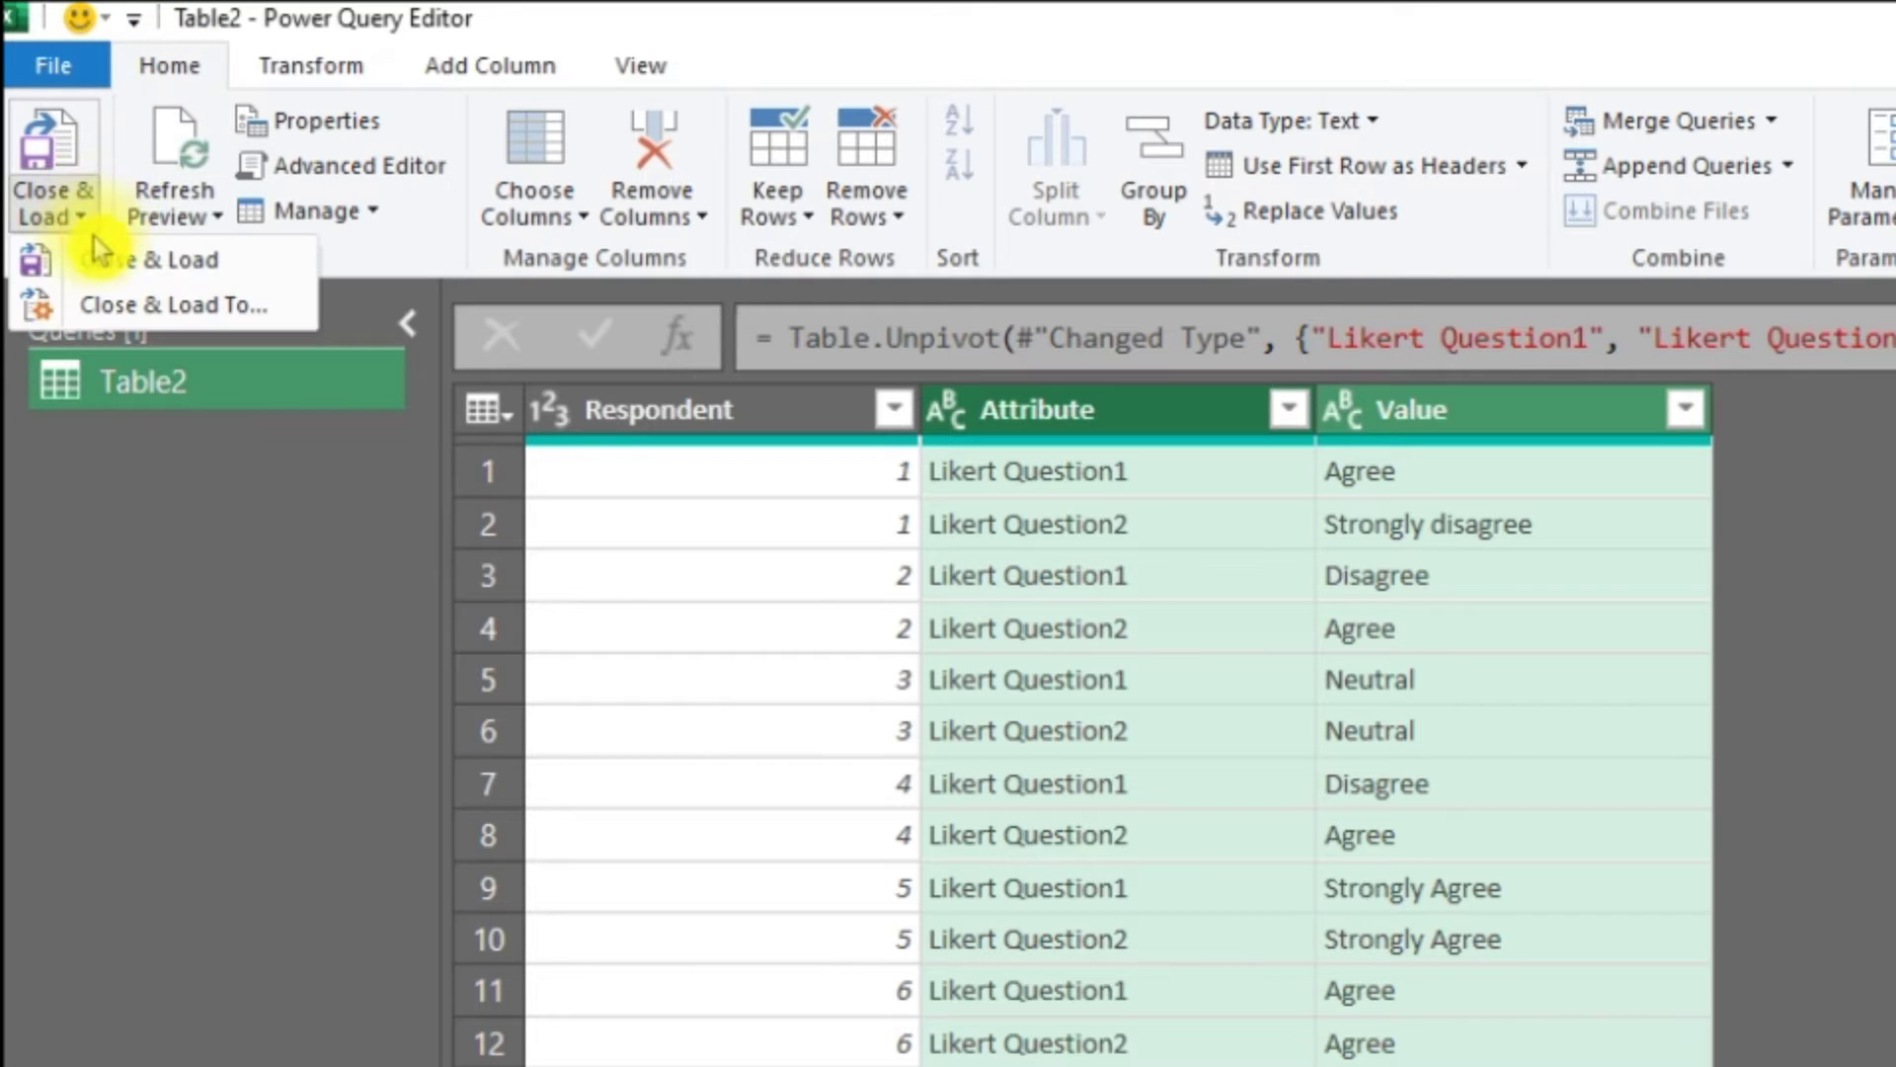
{"action": "left_click", "coordinate": [247, 316]}
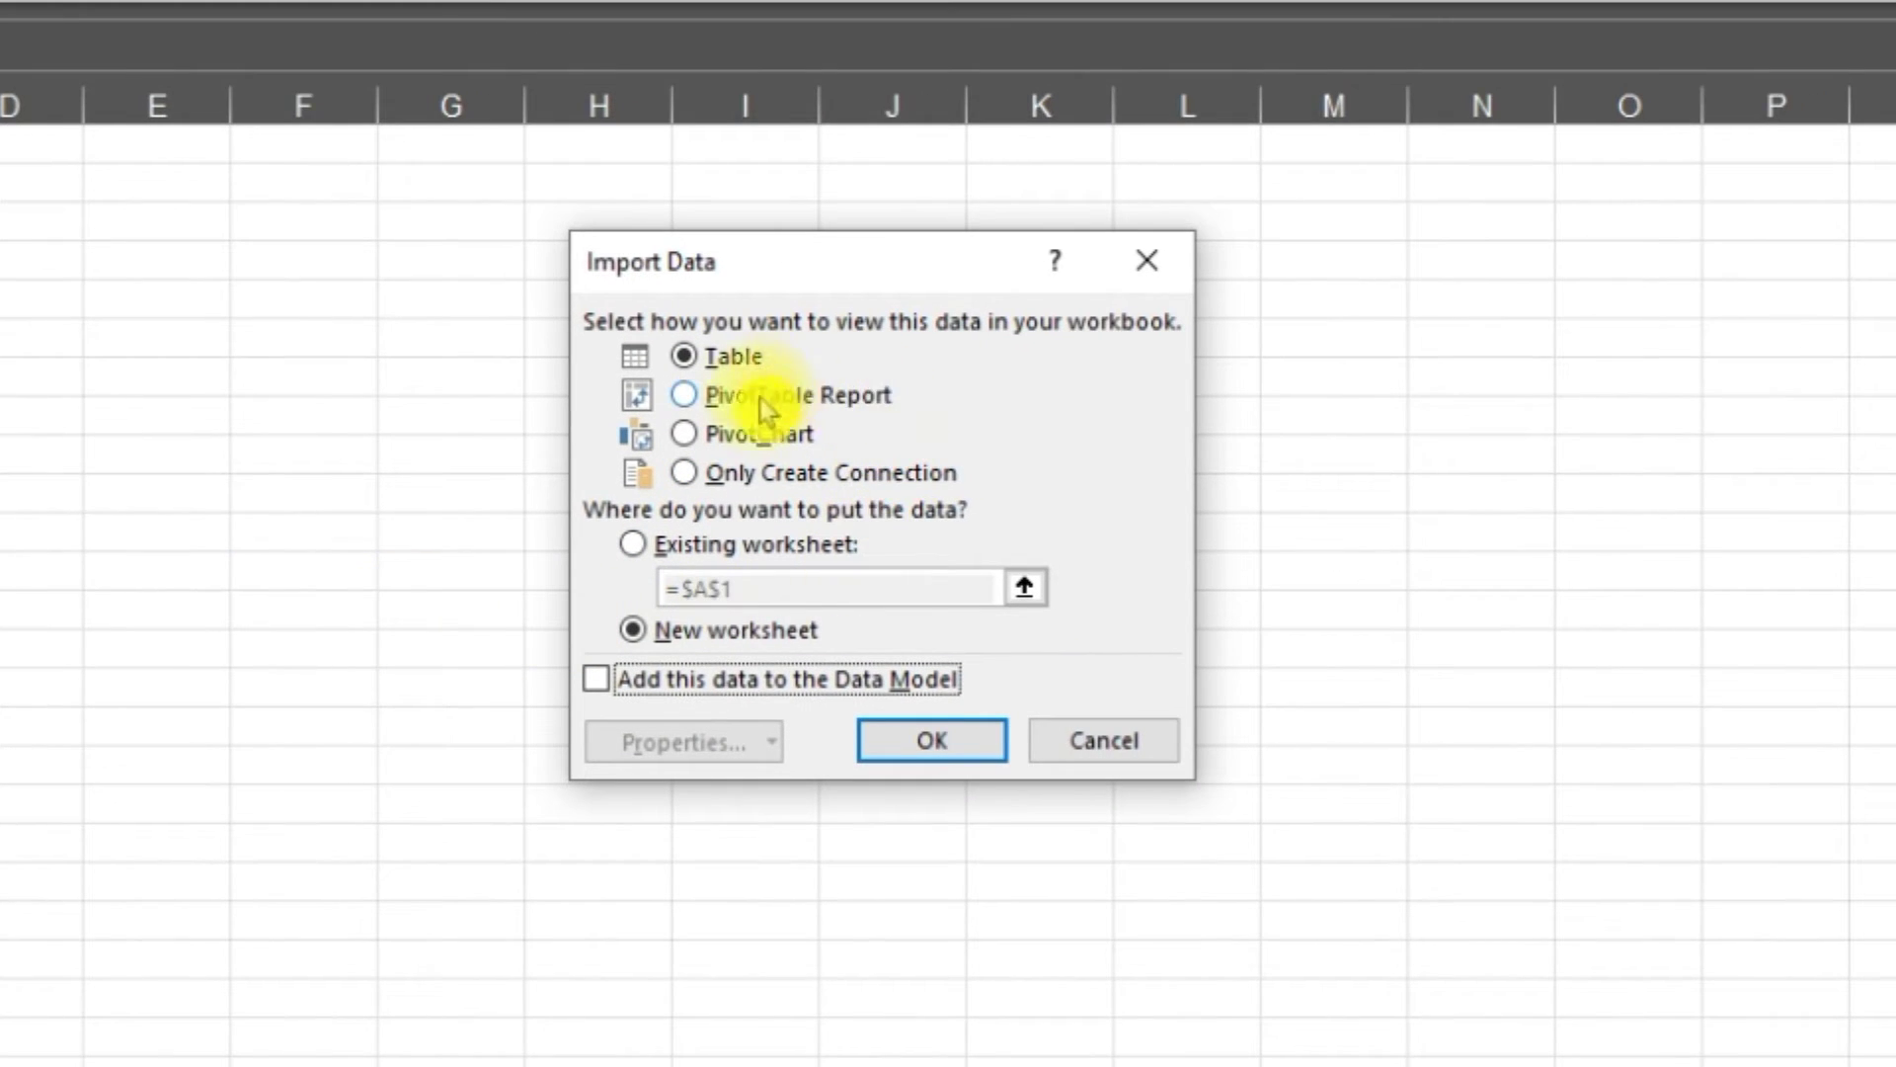
{"action": "left_click", "coordinate": [875, 400]}
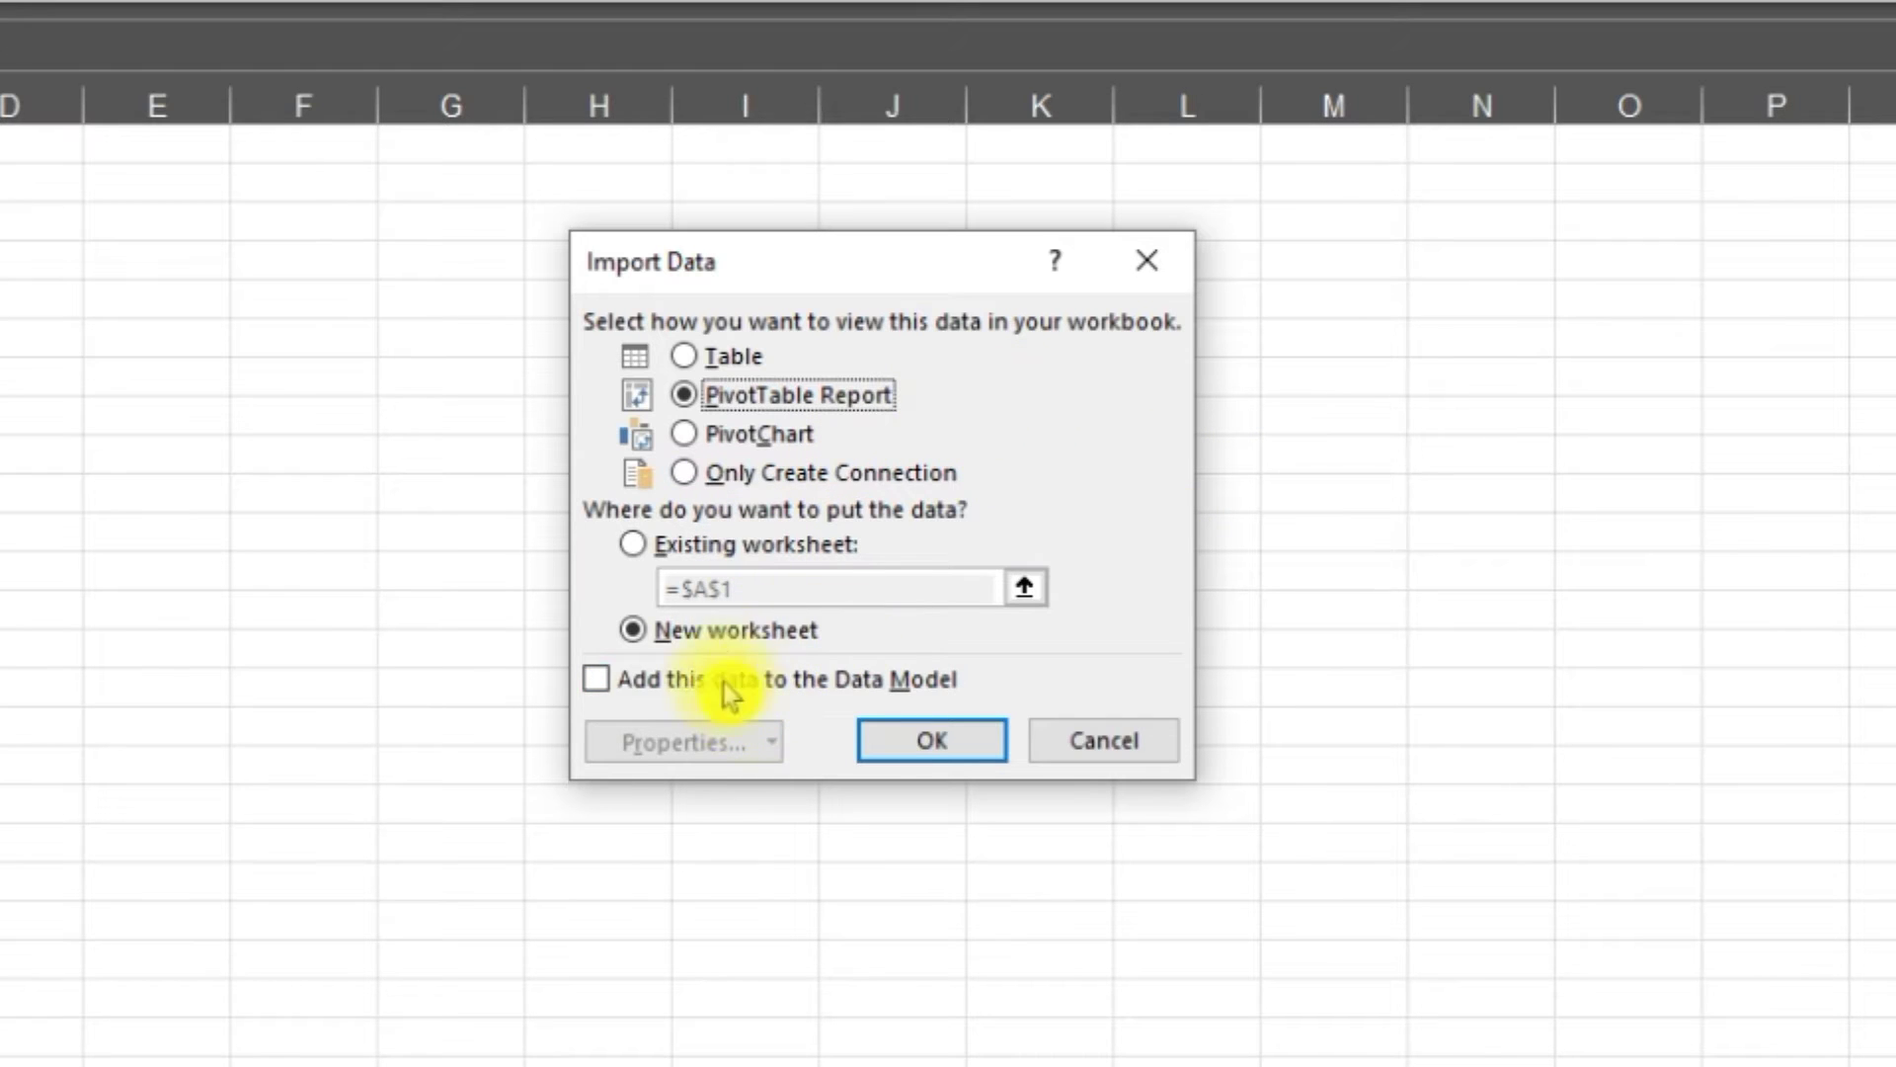
{"action": "left_click", "coordinate": [598, 682]}
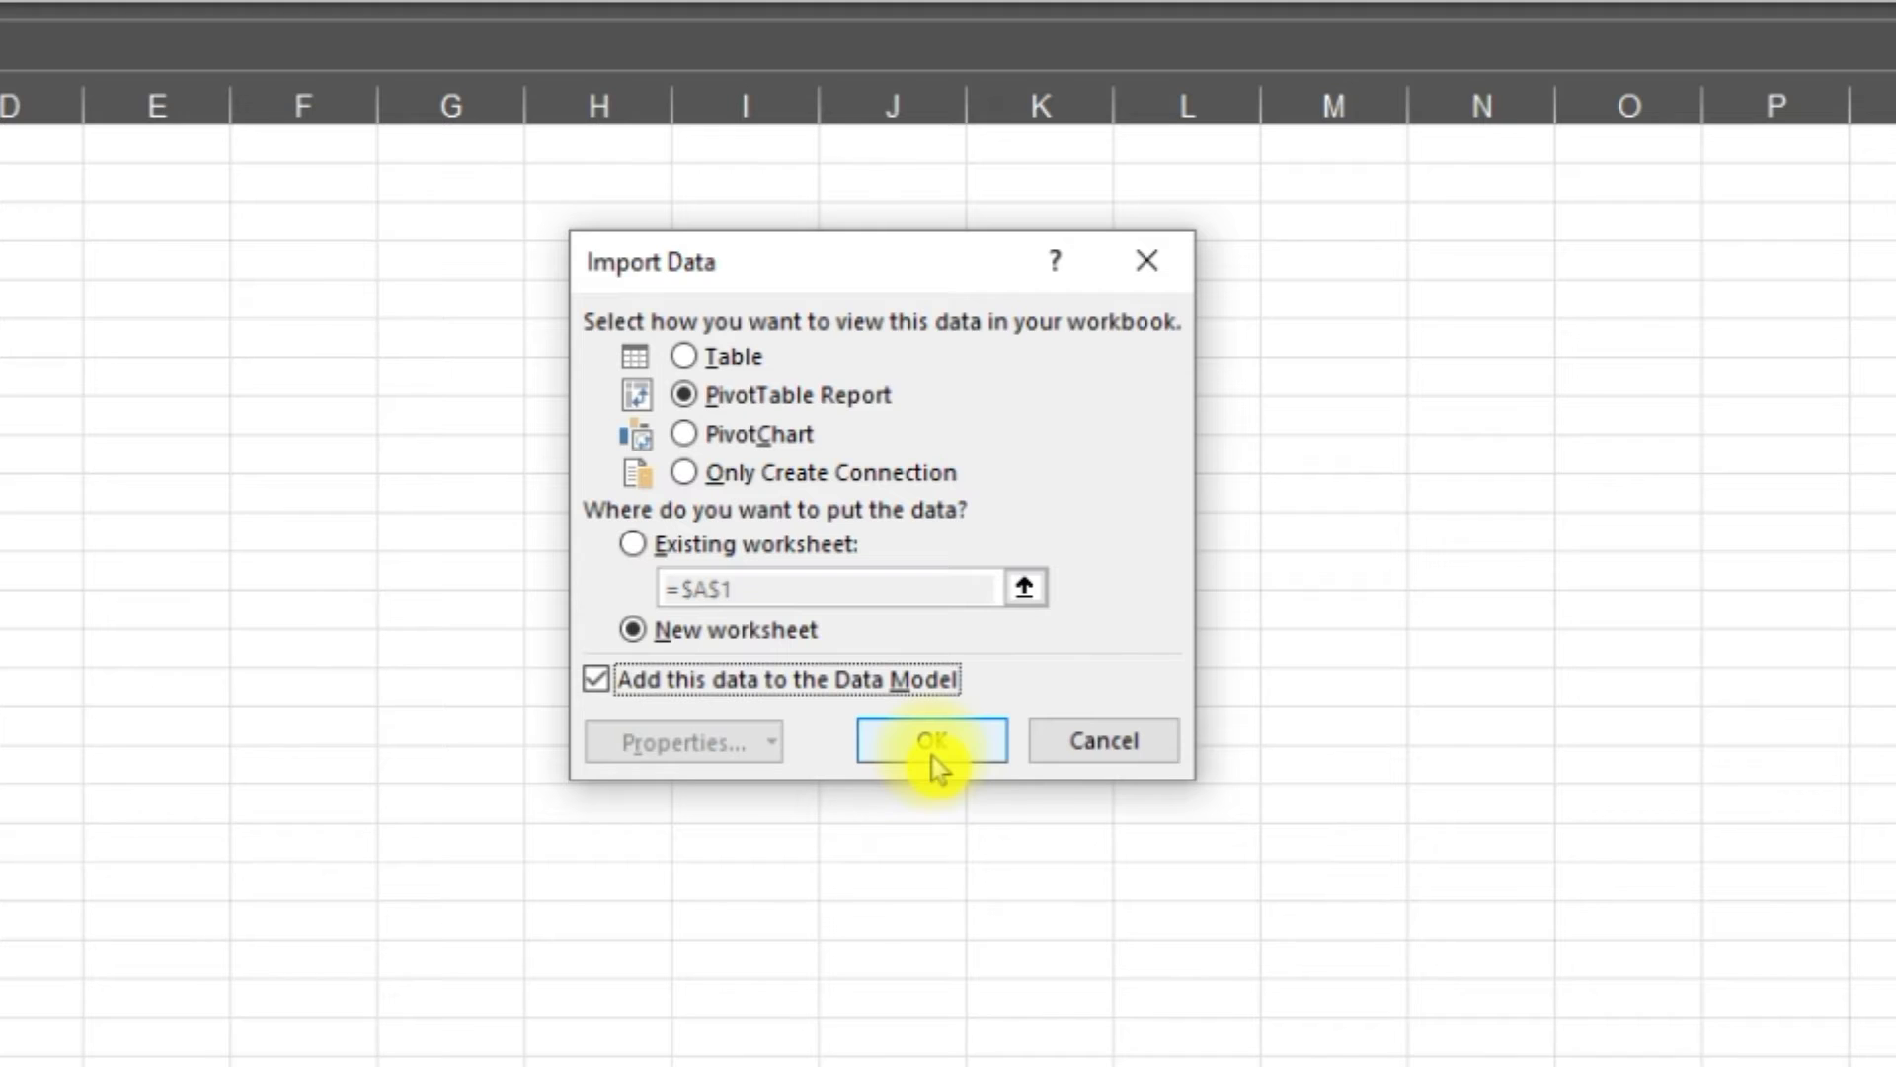
{"action": "left_click", "coordinate": [934, 741]}
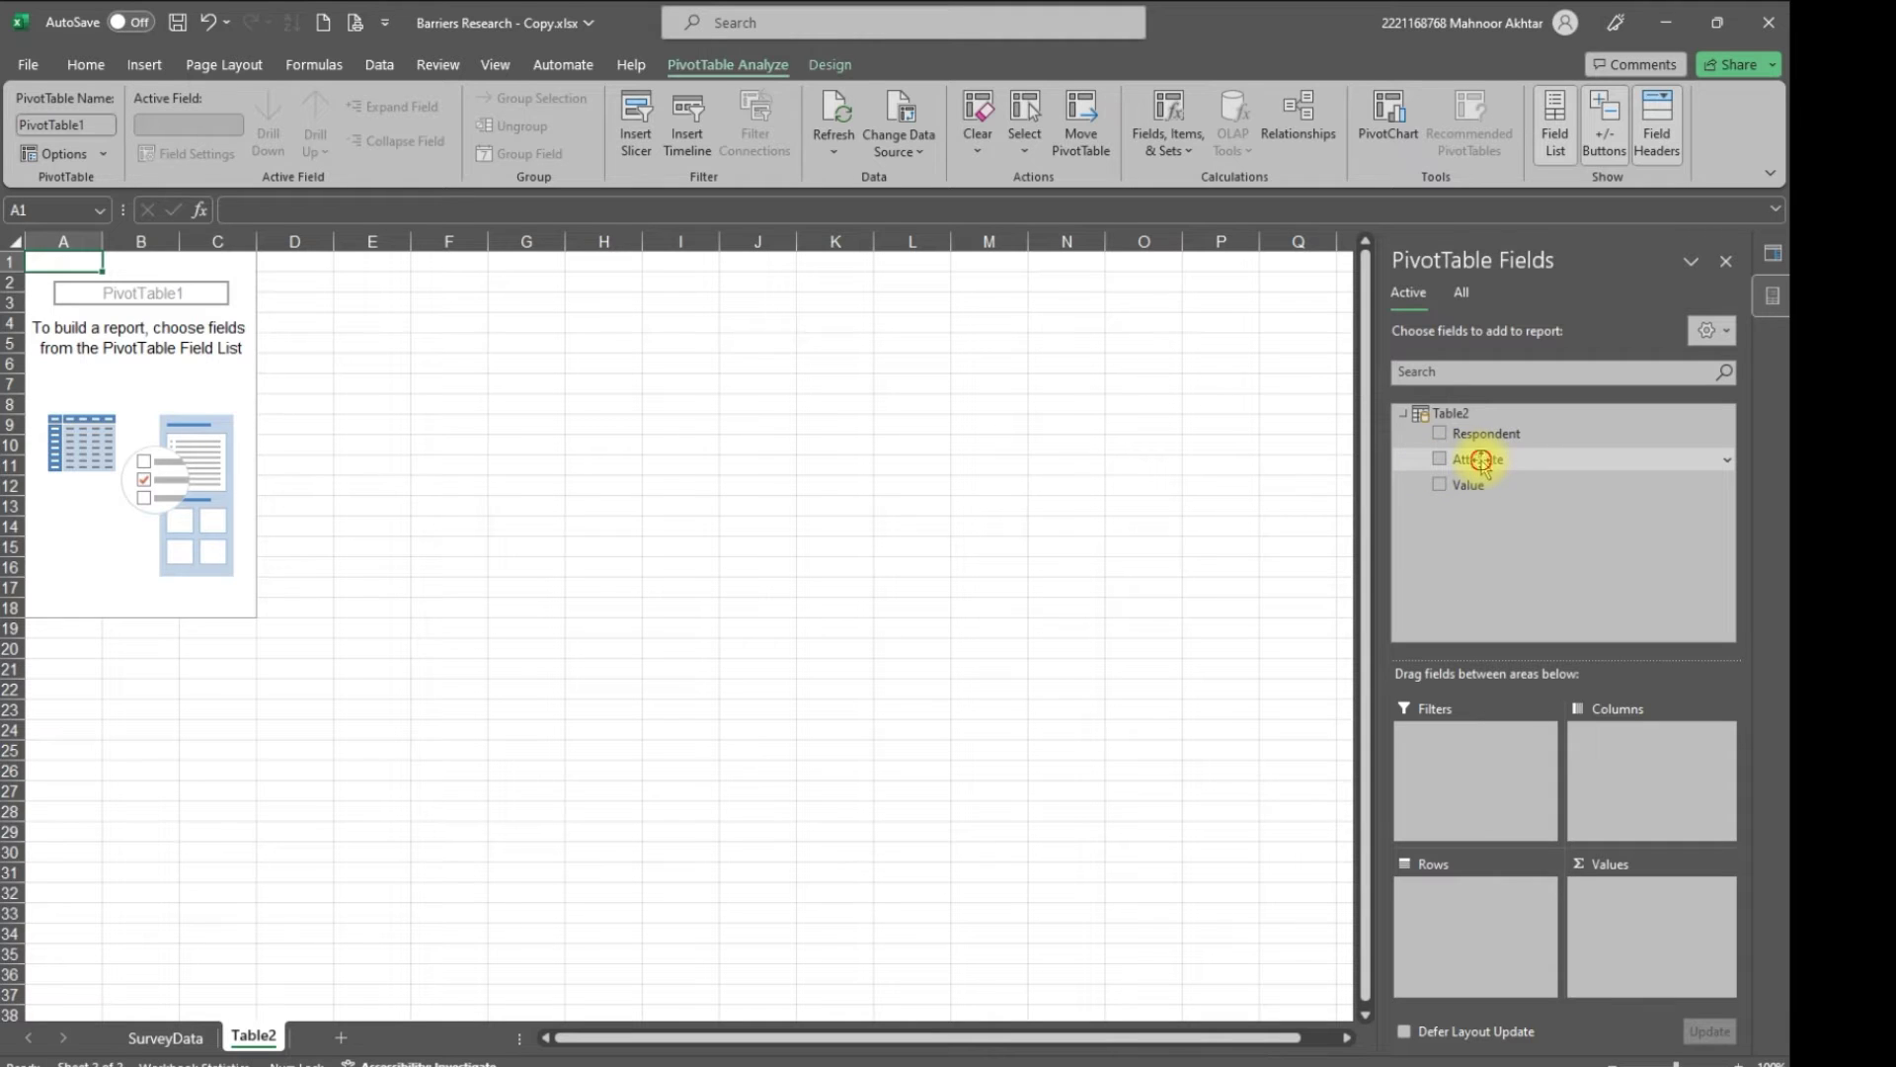
Put Attribute in Rows, Value in Columns, and Respondent in Values summarised as Count
{"action": "left_click_drag", "start_coordinate": [1483, 461], "coordinate": [1434, 911]}
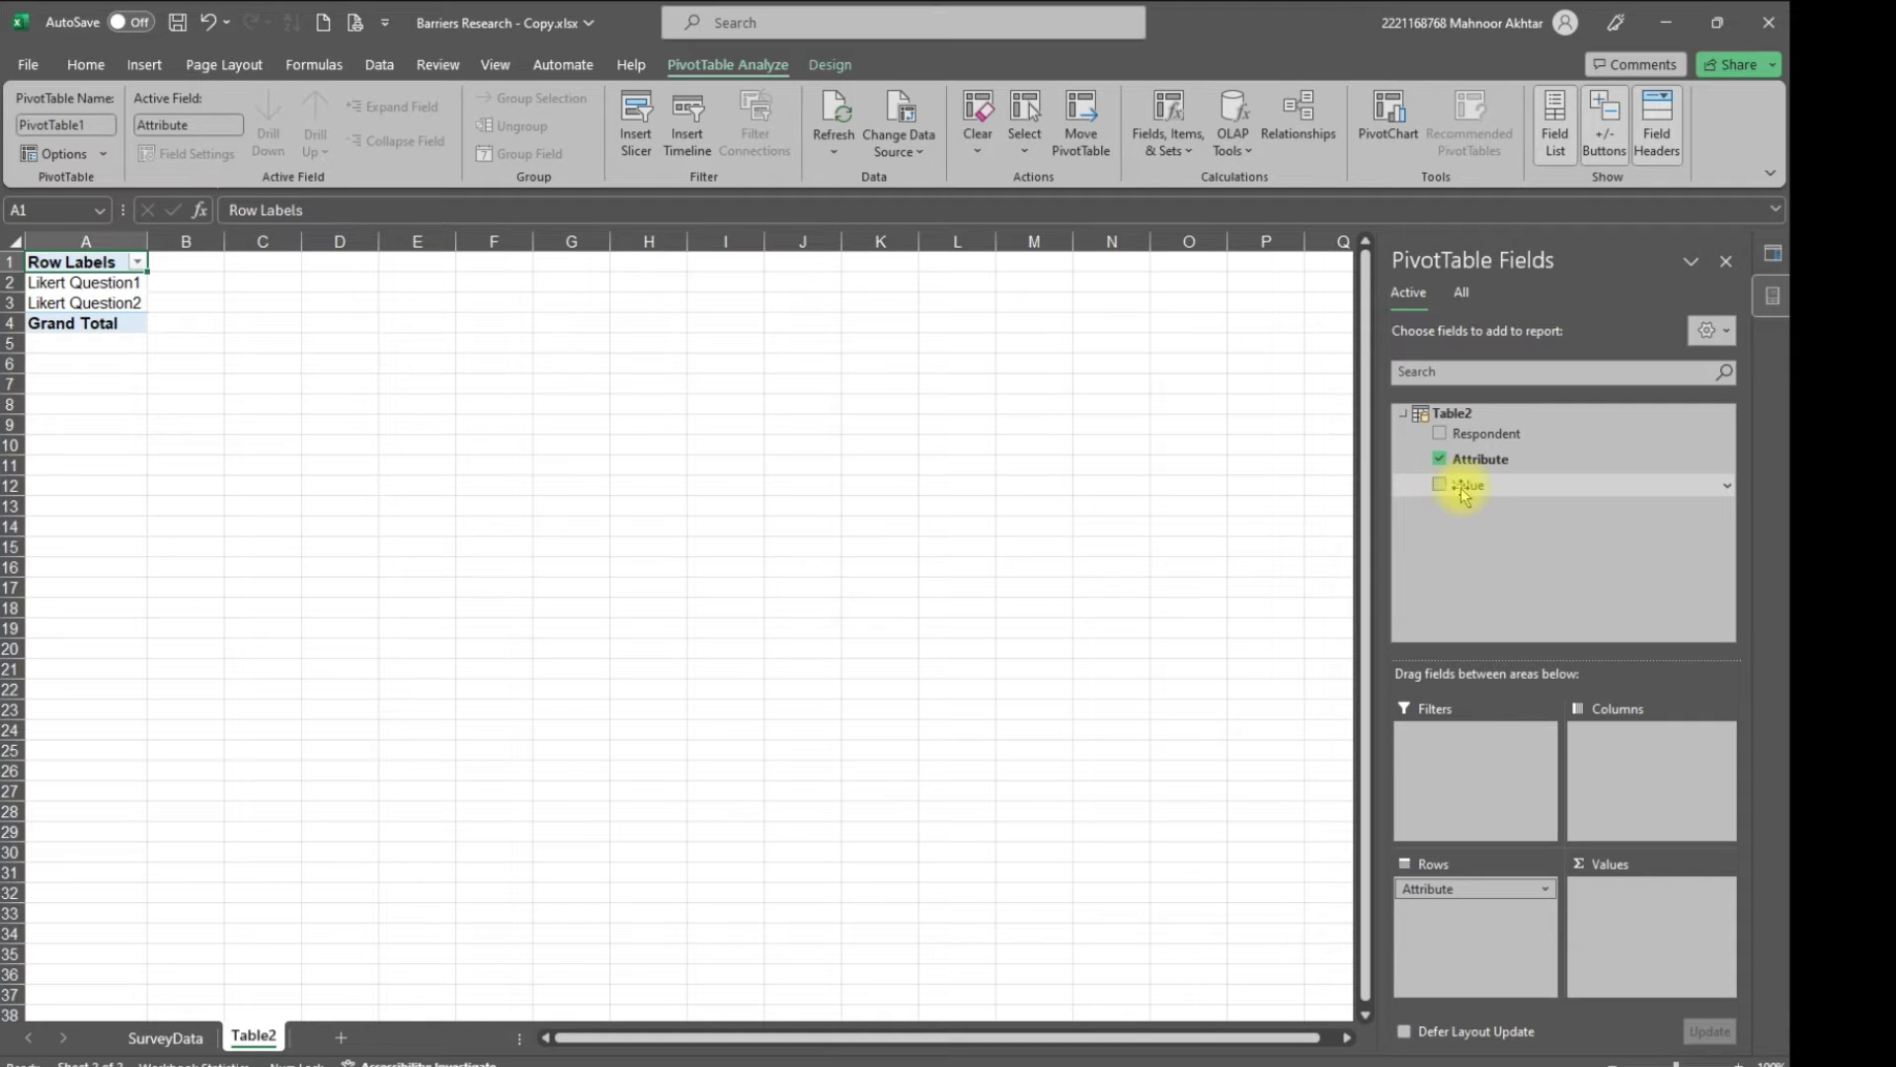
{"action": "mouse_move", "coordinate": [1464, 489]}
{"action": "left_mouse_down"}
{"action": "mouse_move", "coordinate": [1521, 492]}
{"action": "mouse_move", "coordinate": [1622, 740]}
{"action": "left_mouse_up"}
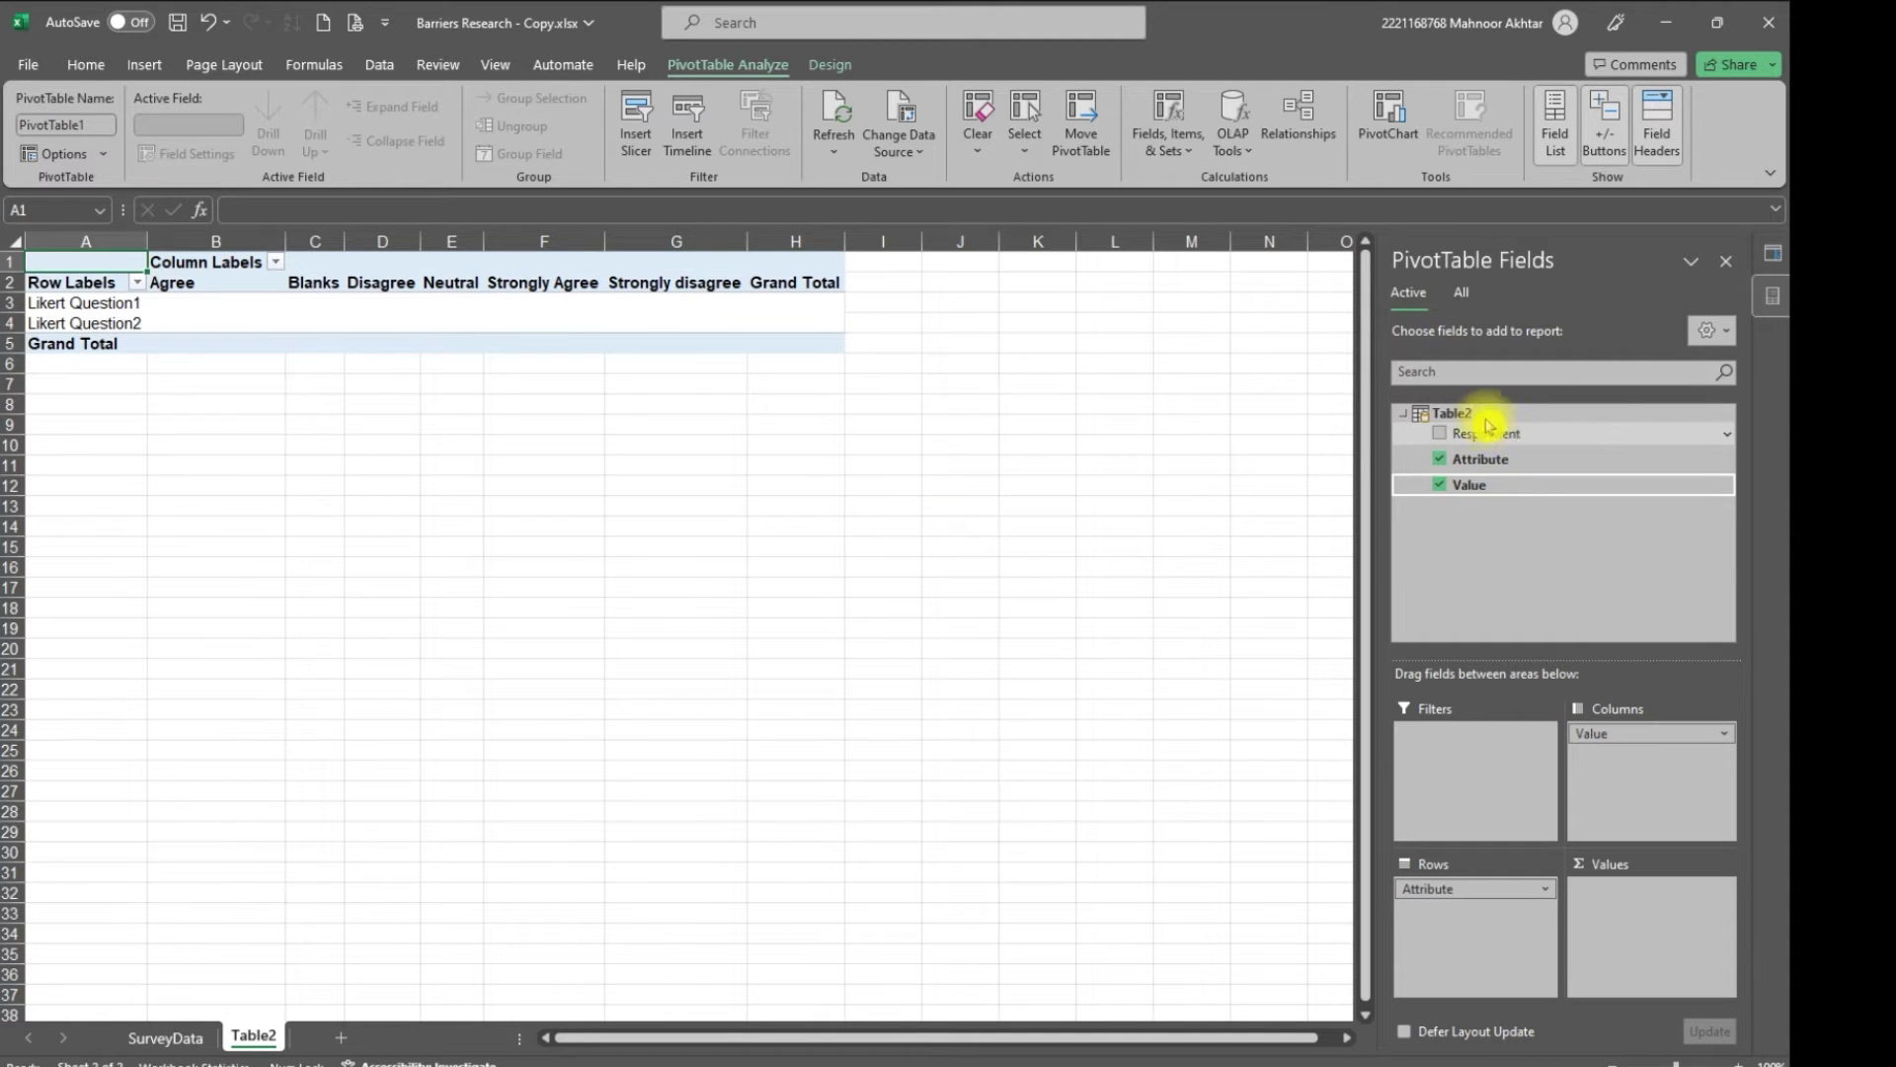
{"action": "left_click_drag", "start_coordinate": [1496, 436], "coordinate": [1626, 893]}
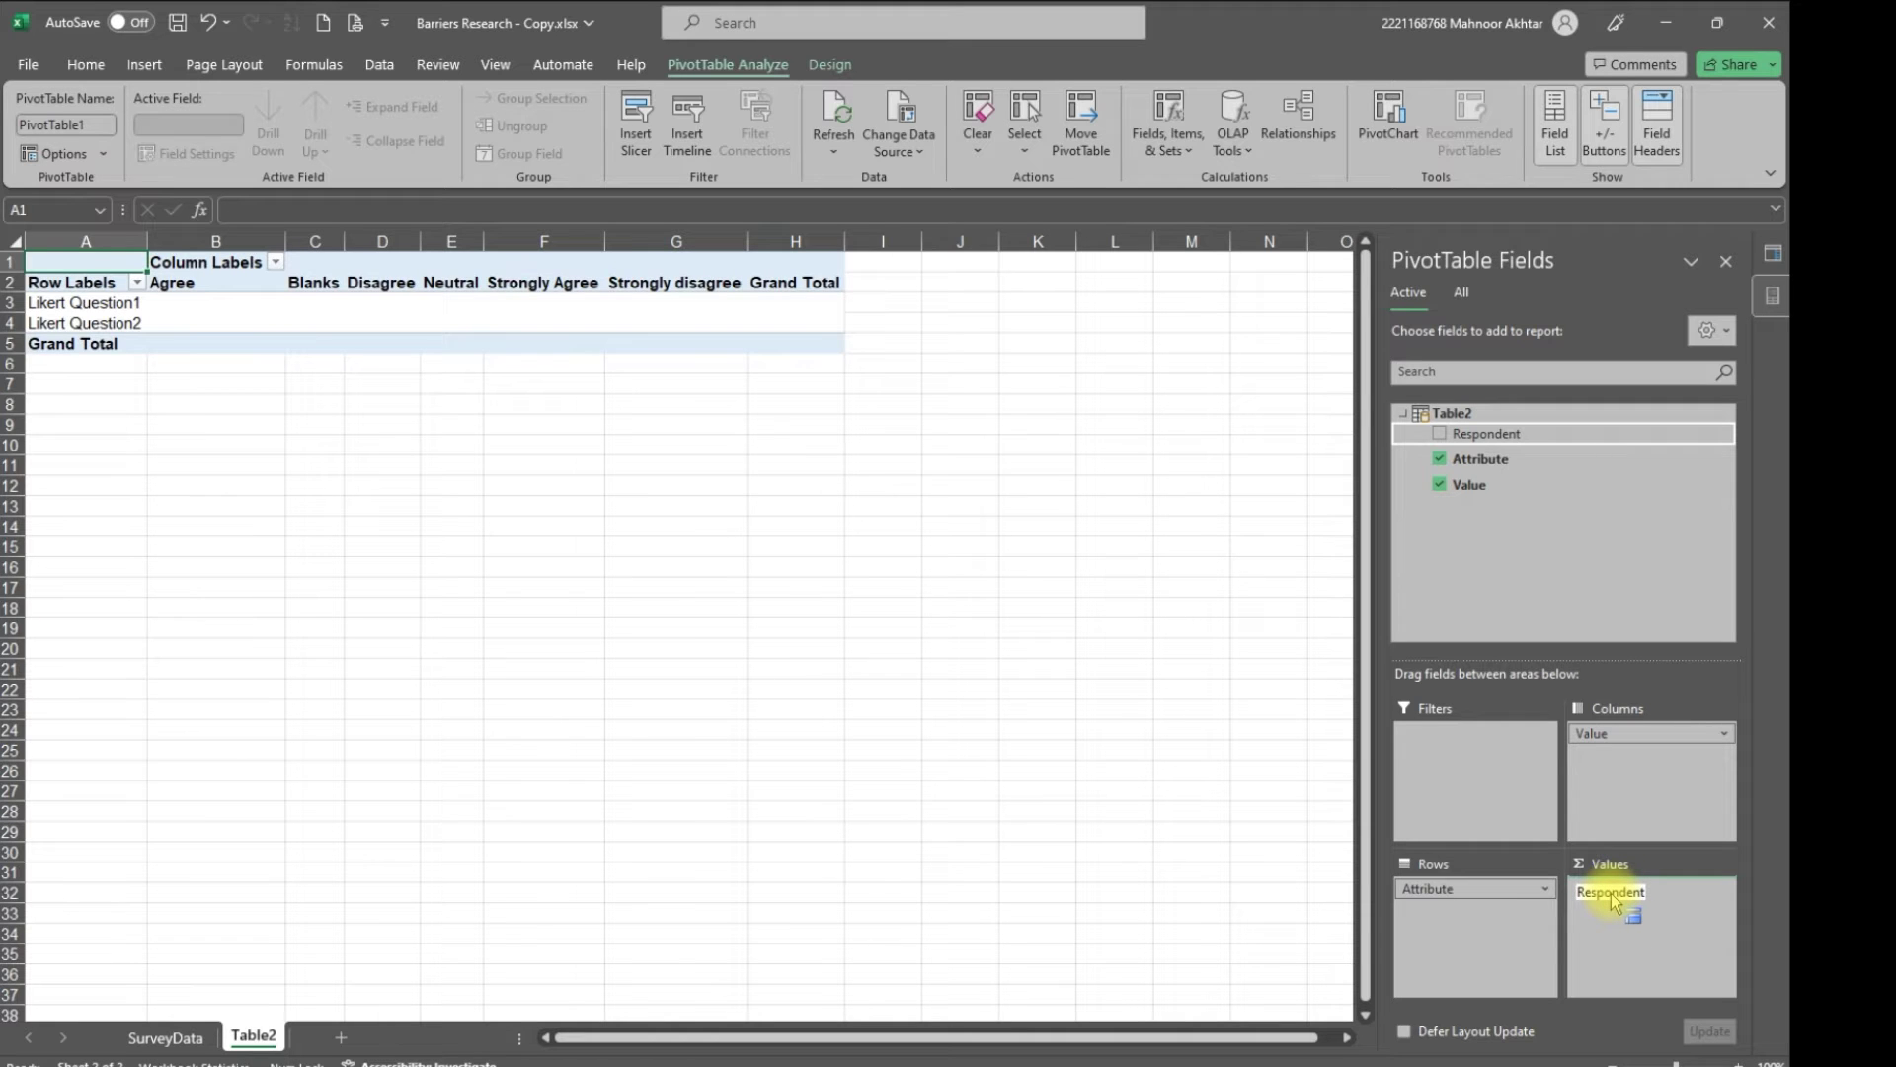
{"action": "left_click_drag", "start_coordinate": [1615, 900], "coordinate": [1615, 899]}
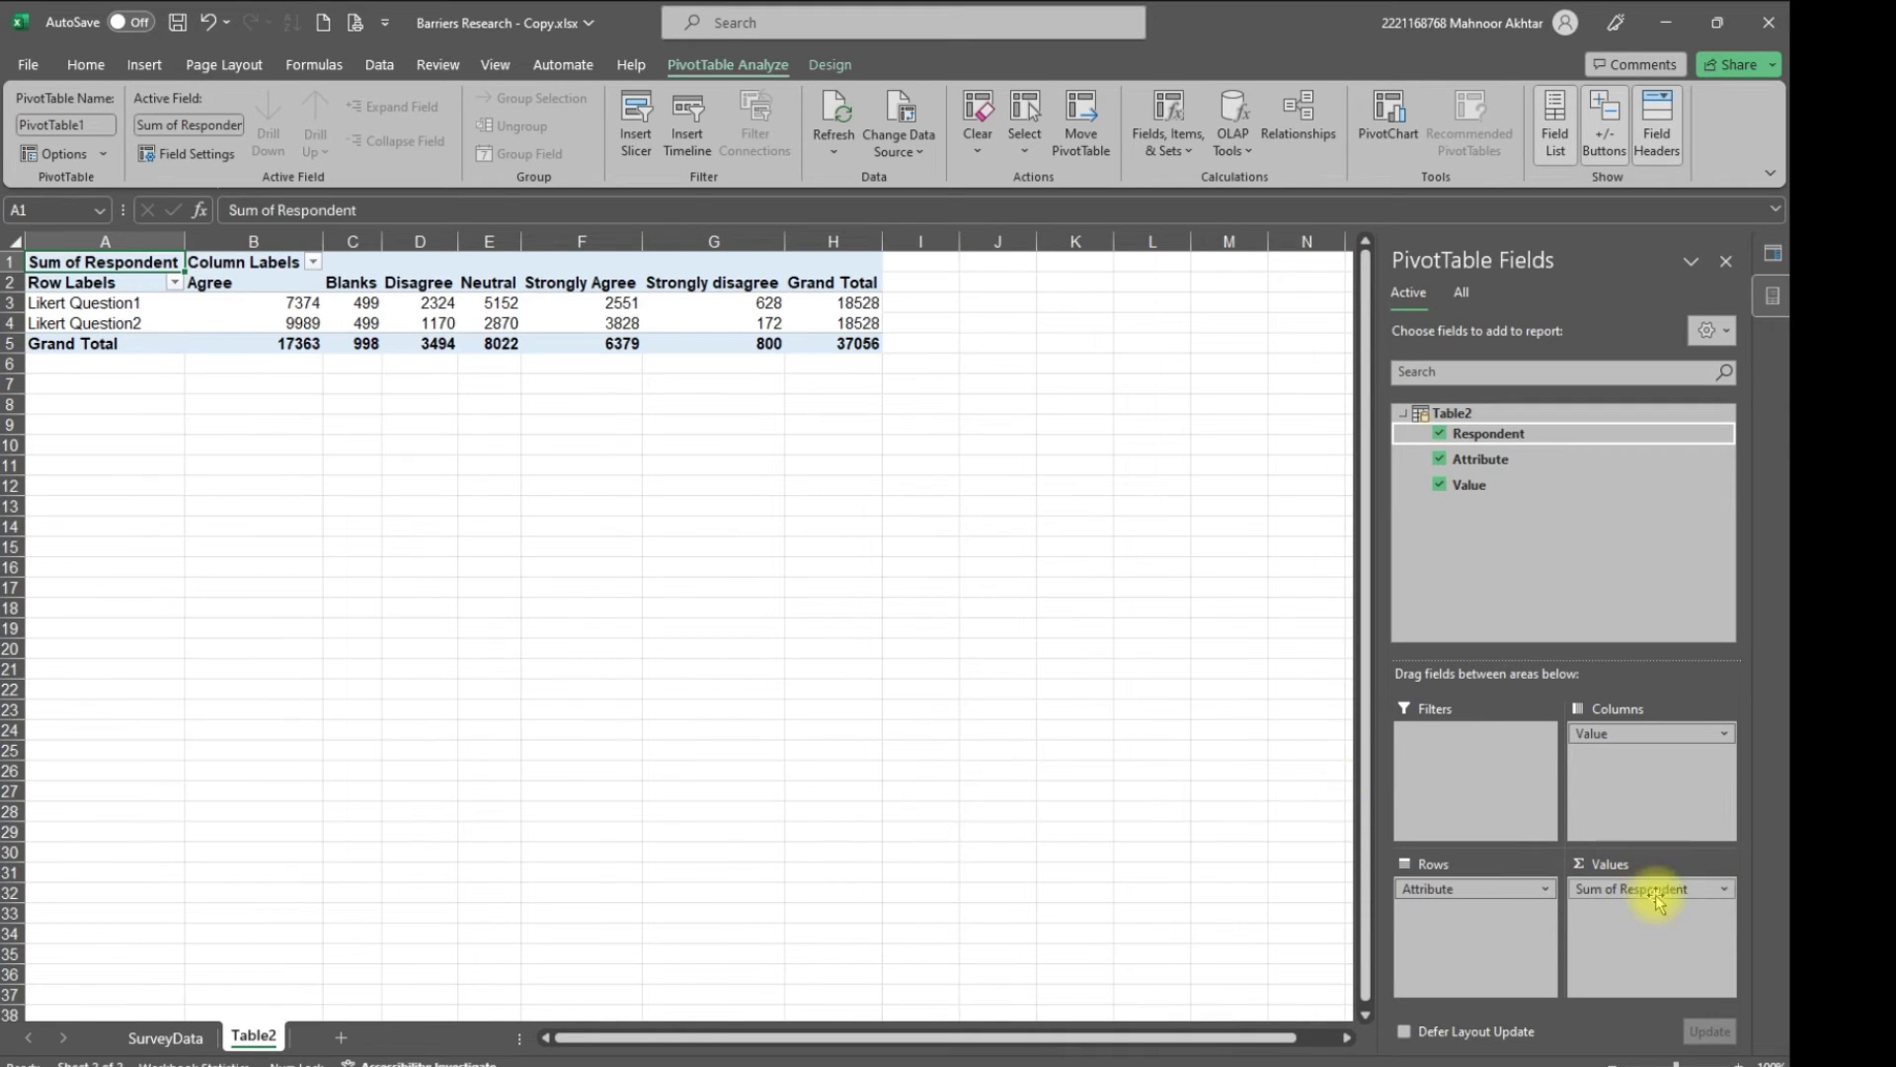
{"action": "left_click", "coordinate": [1728, 890]}
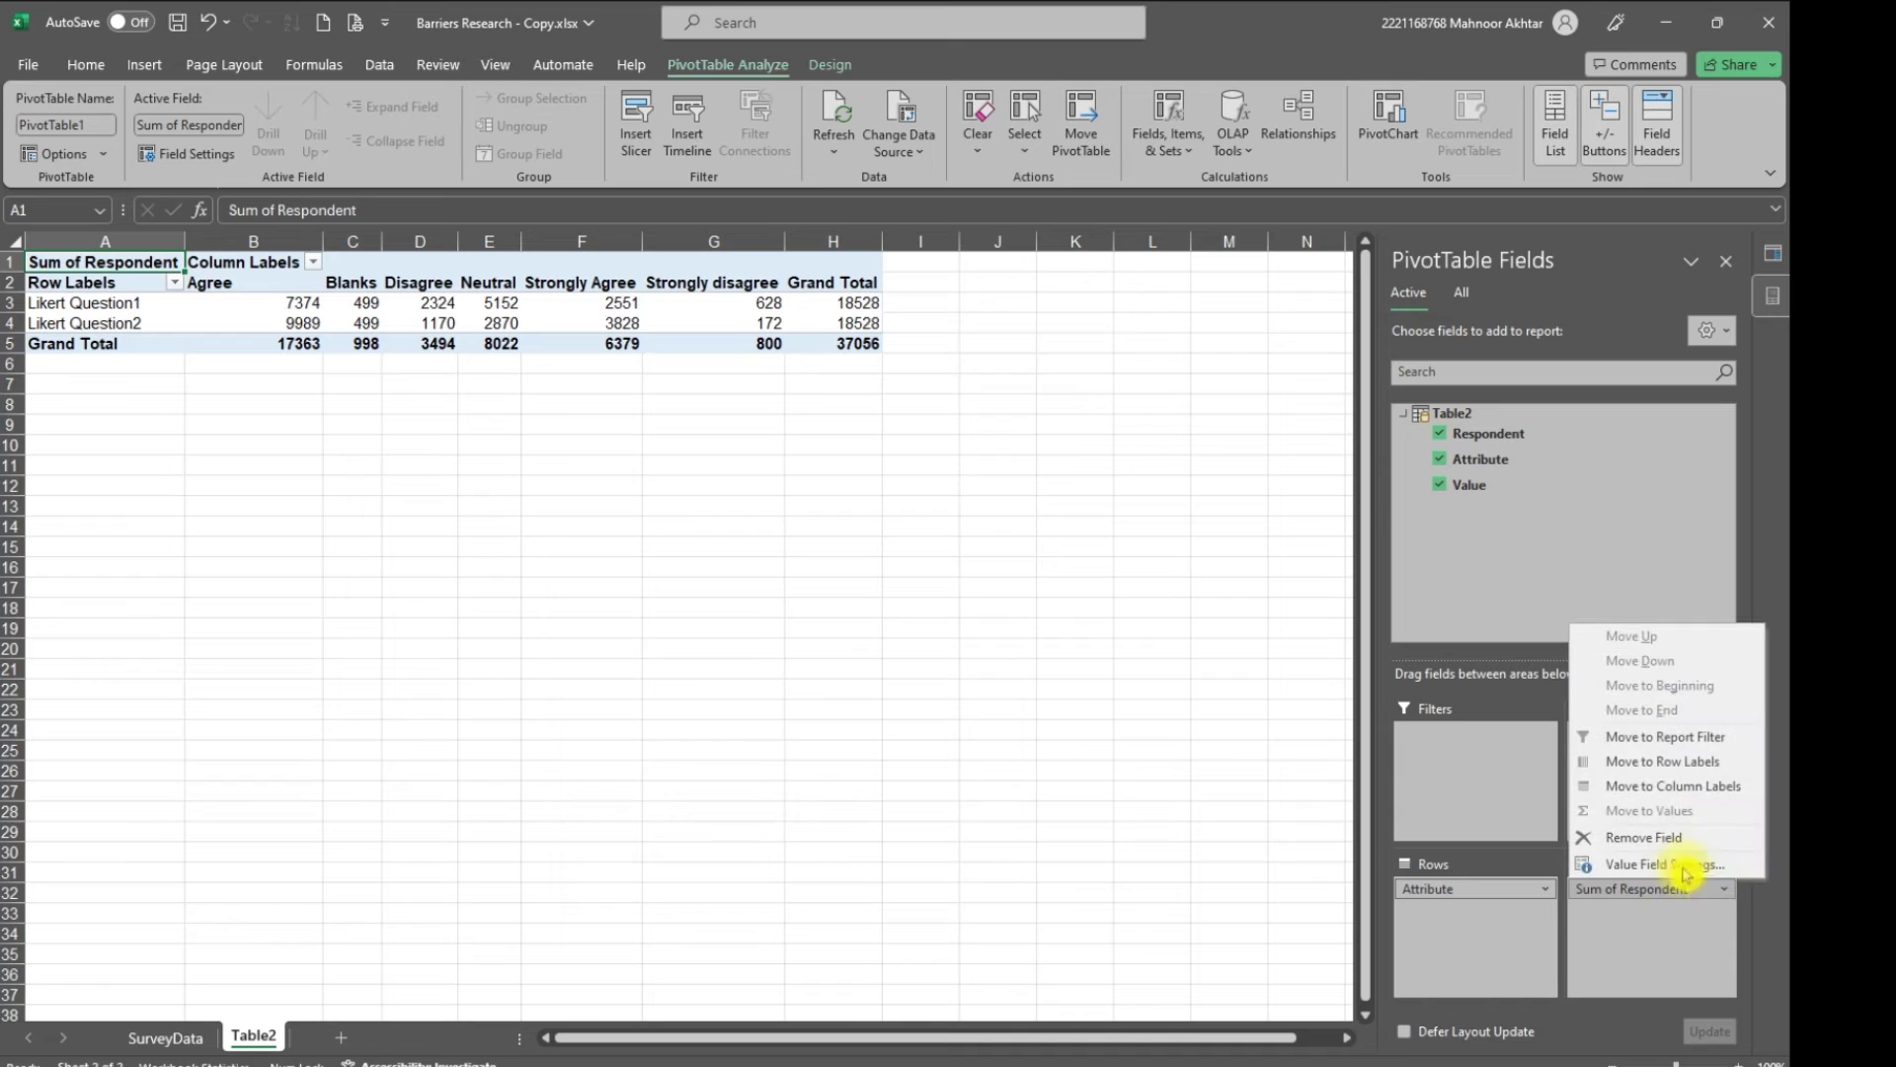
{"action": "left_click", "coordinate": [1690, 858]}
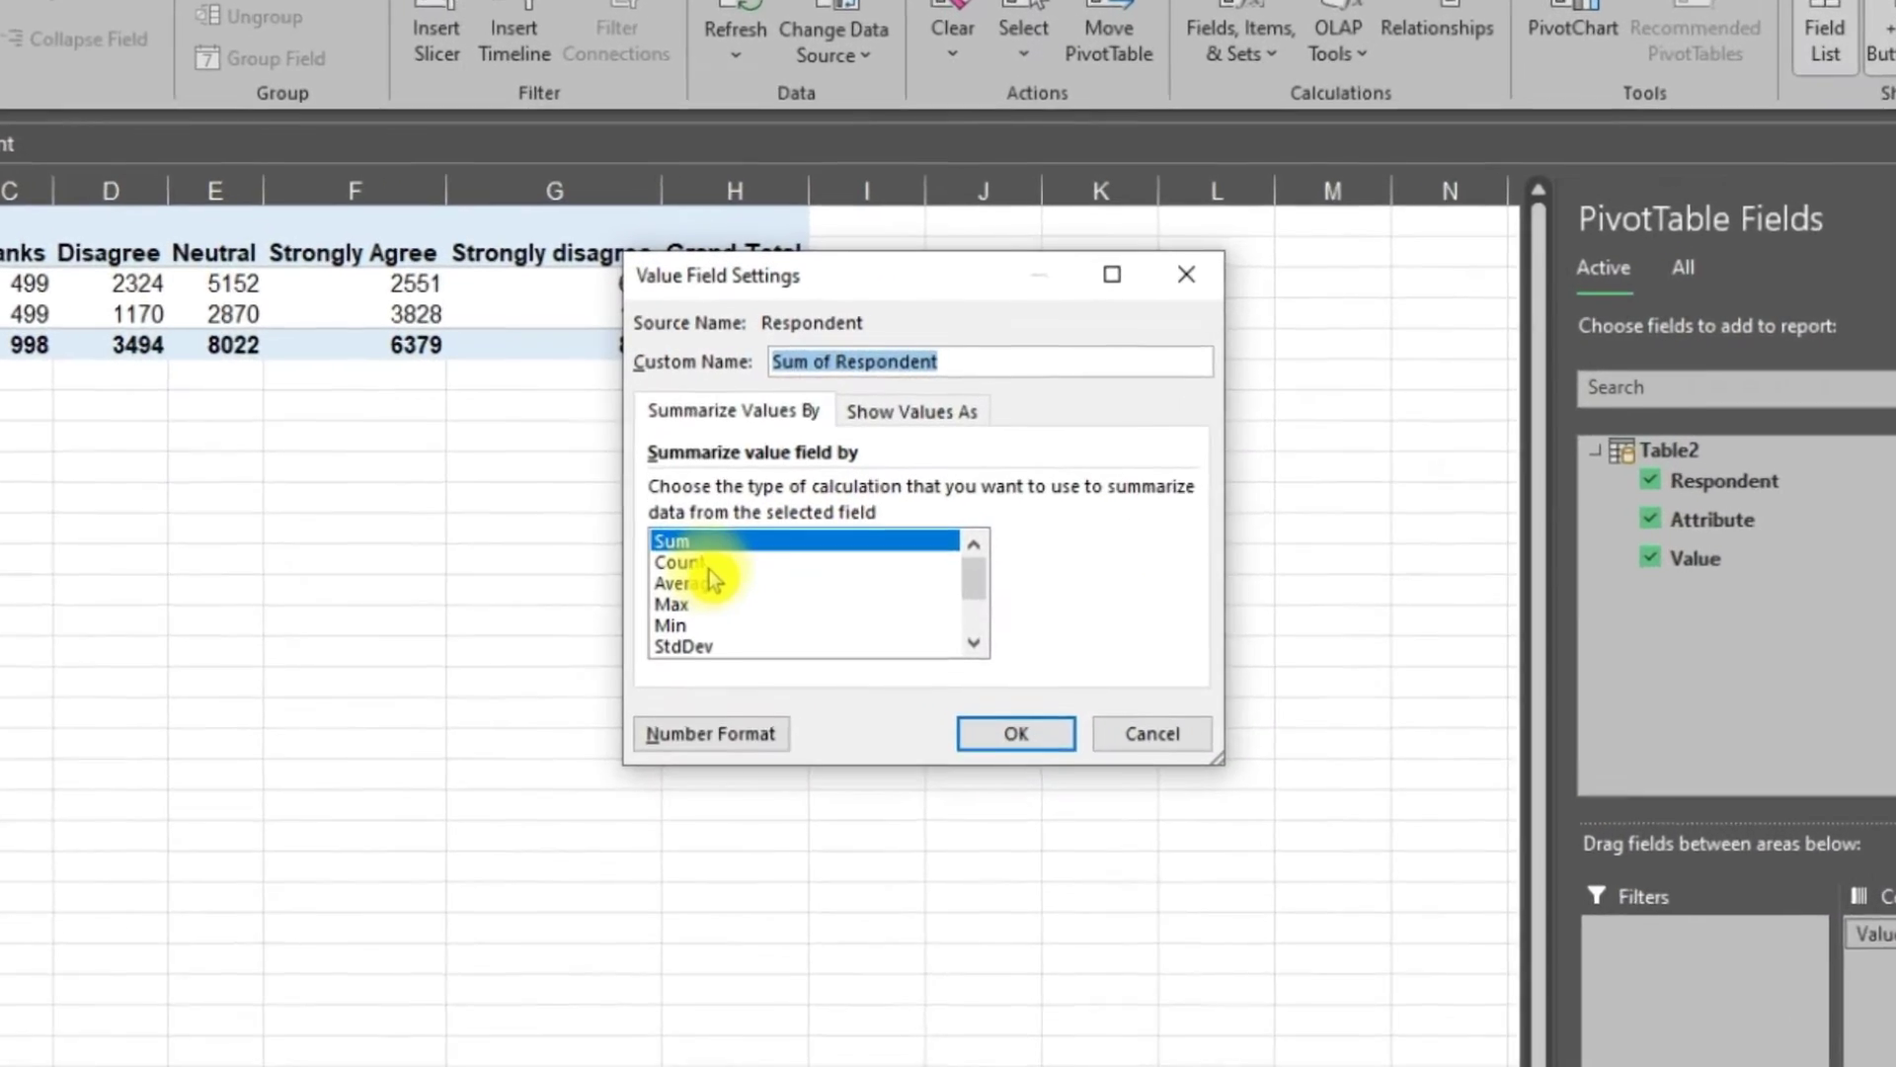
{"action": "left_click", "coordinate": [800, 487]}
{"action": "left_click", "coordinate": [1014, 860]}
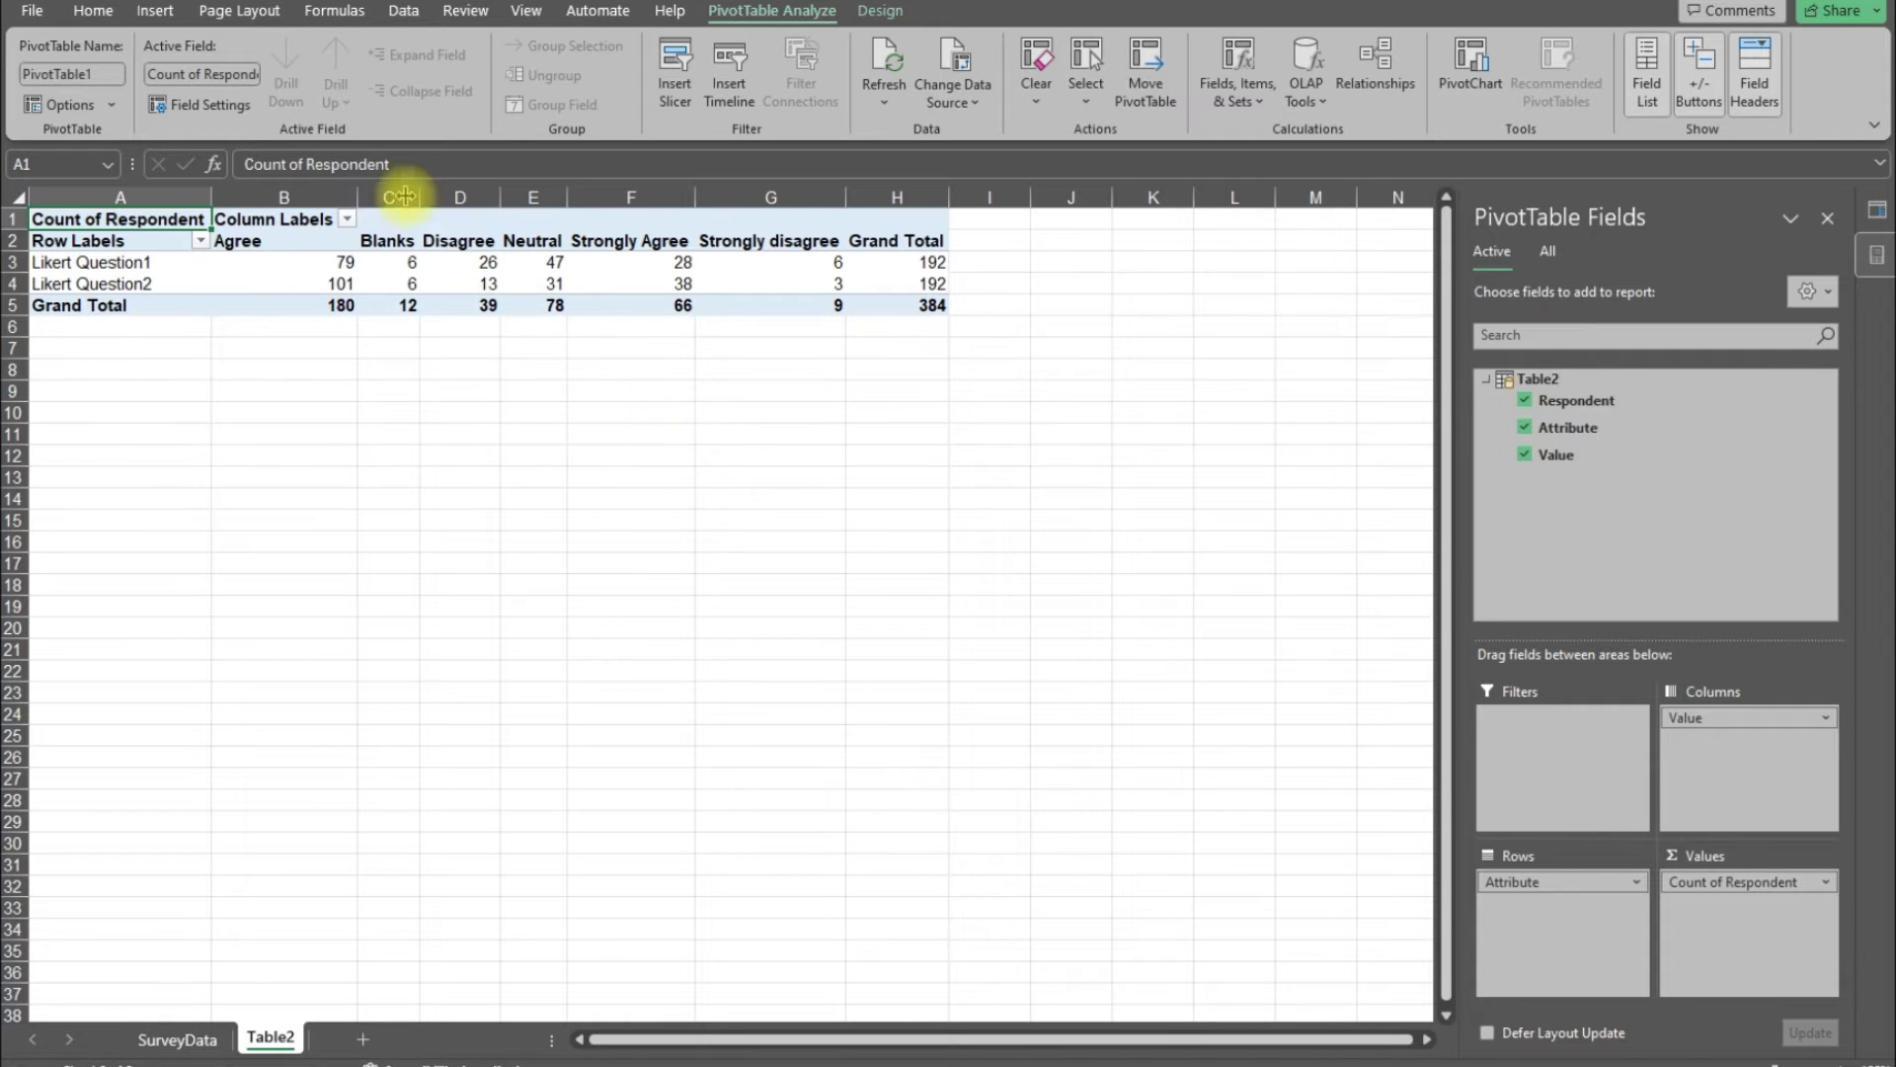
Move the Strongly Agree column to the first response column and Blanks to the end
{"action": "left_click", "coordinate": [634, 242]}
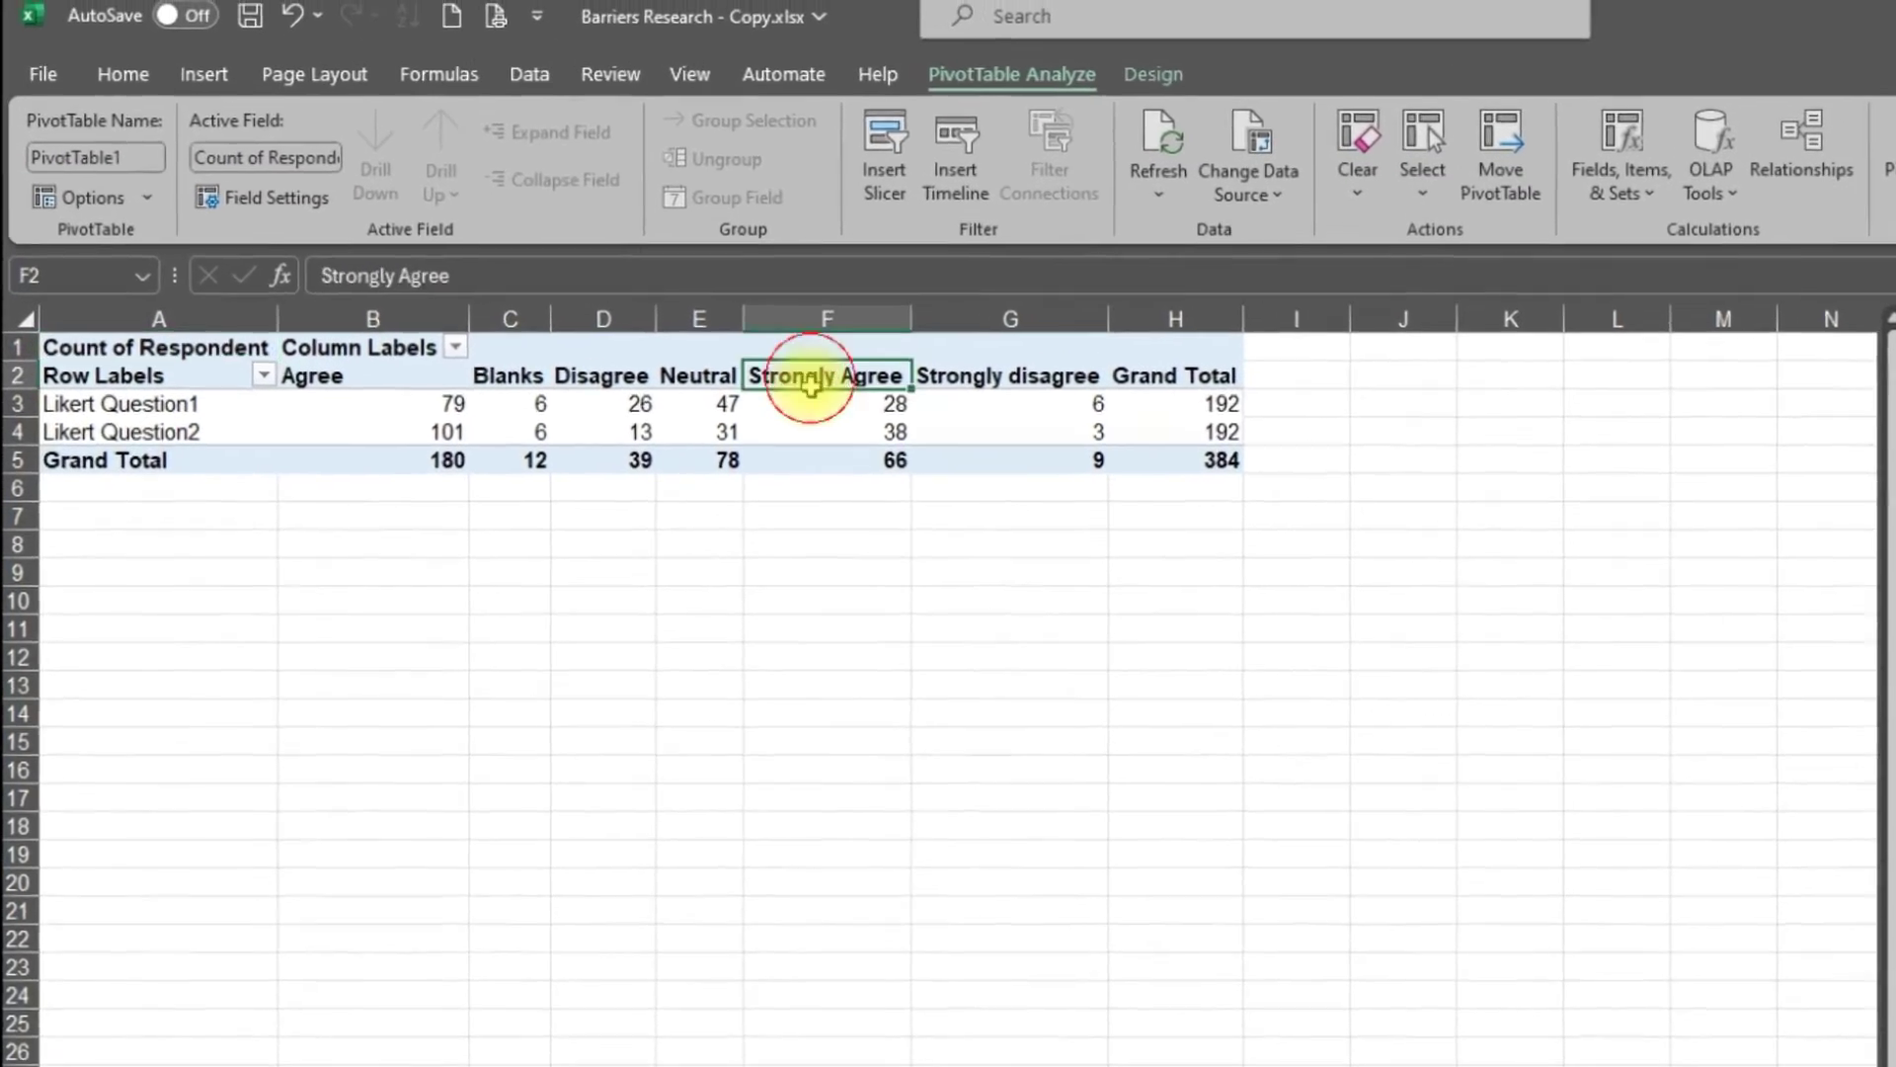
{"action": "left_click_drag", "start_coordinate": [813, 380], "coordinate": [828, 461]}
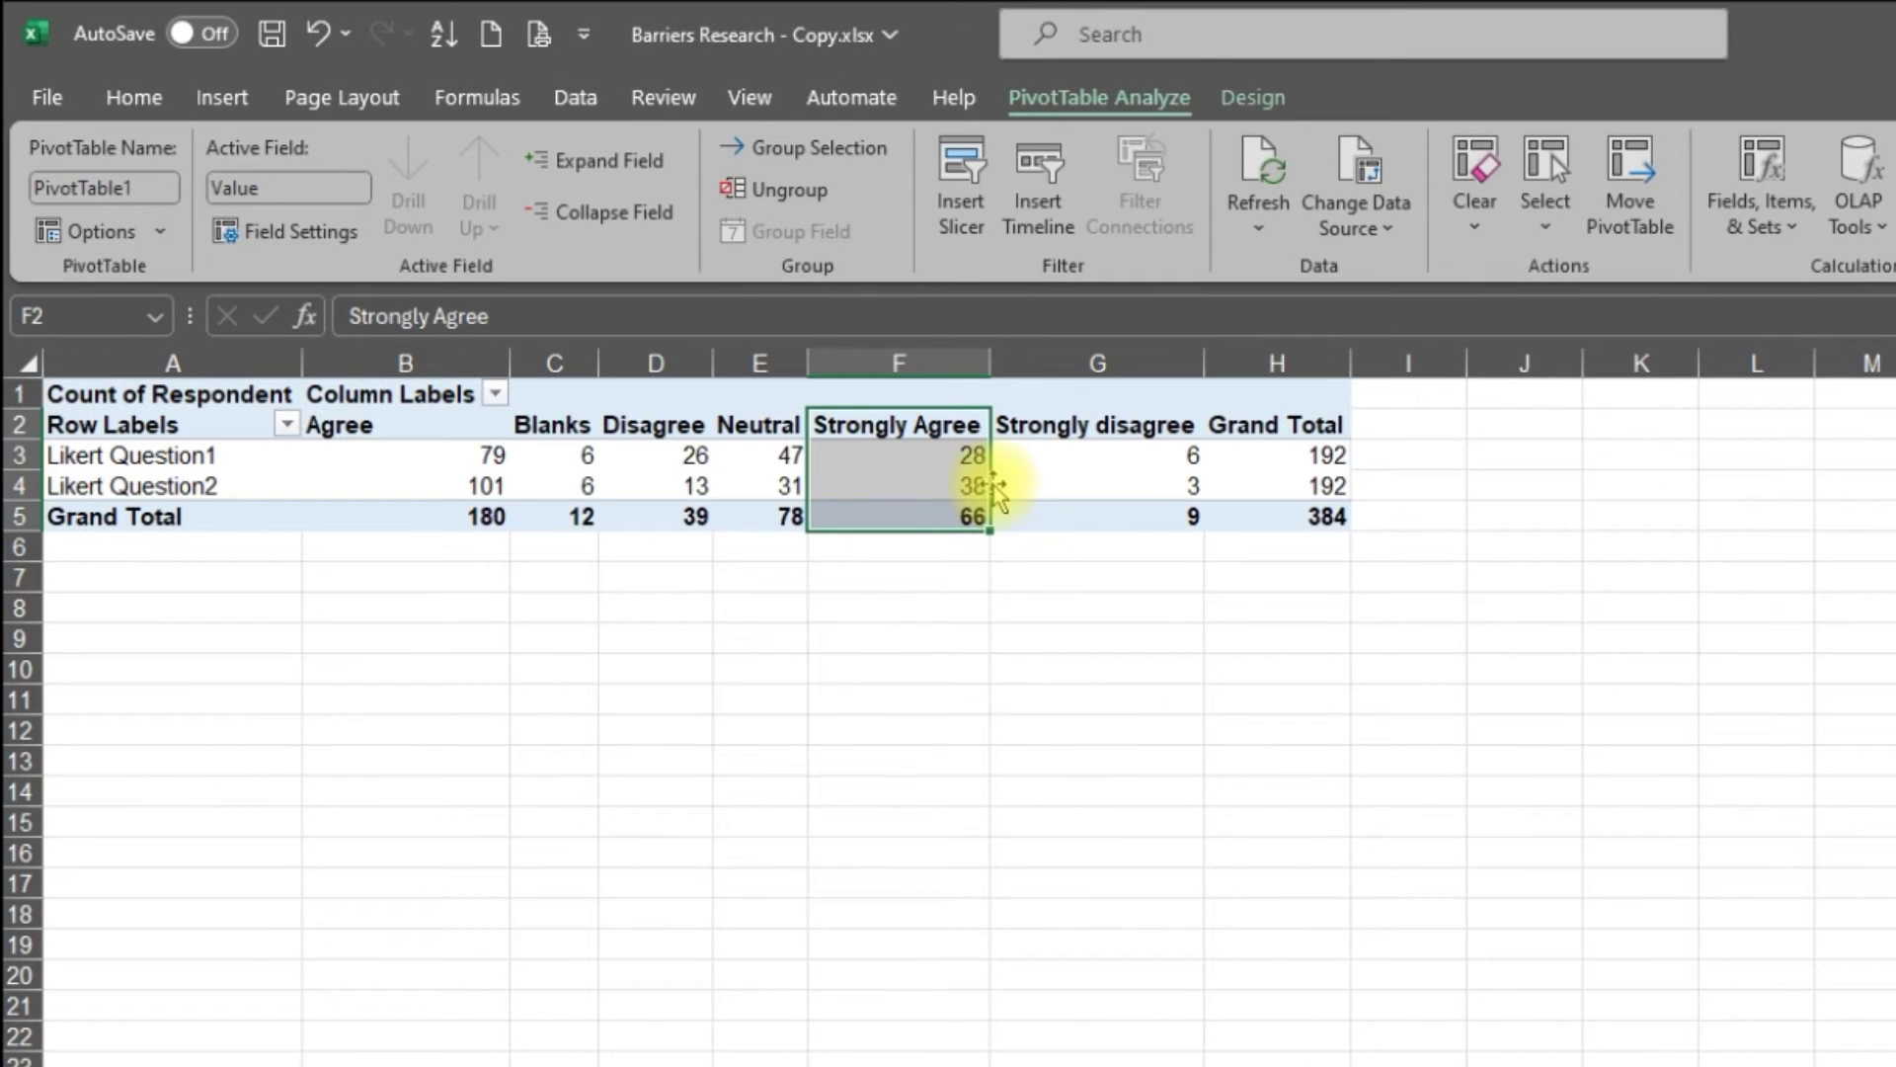
{"action": "left_click_drag", "start_coordinate": [993, 488], "coordinate": [316, 456]}
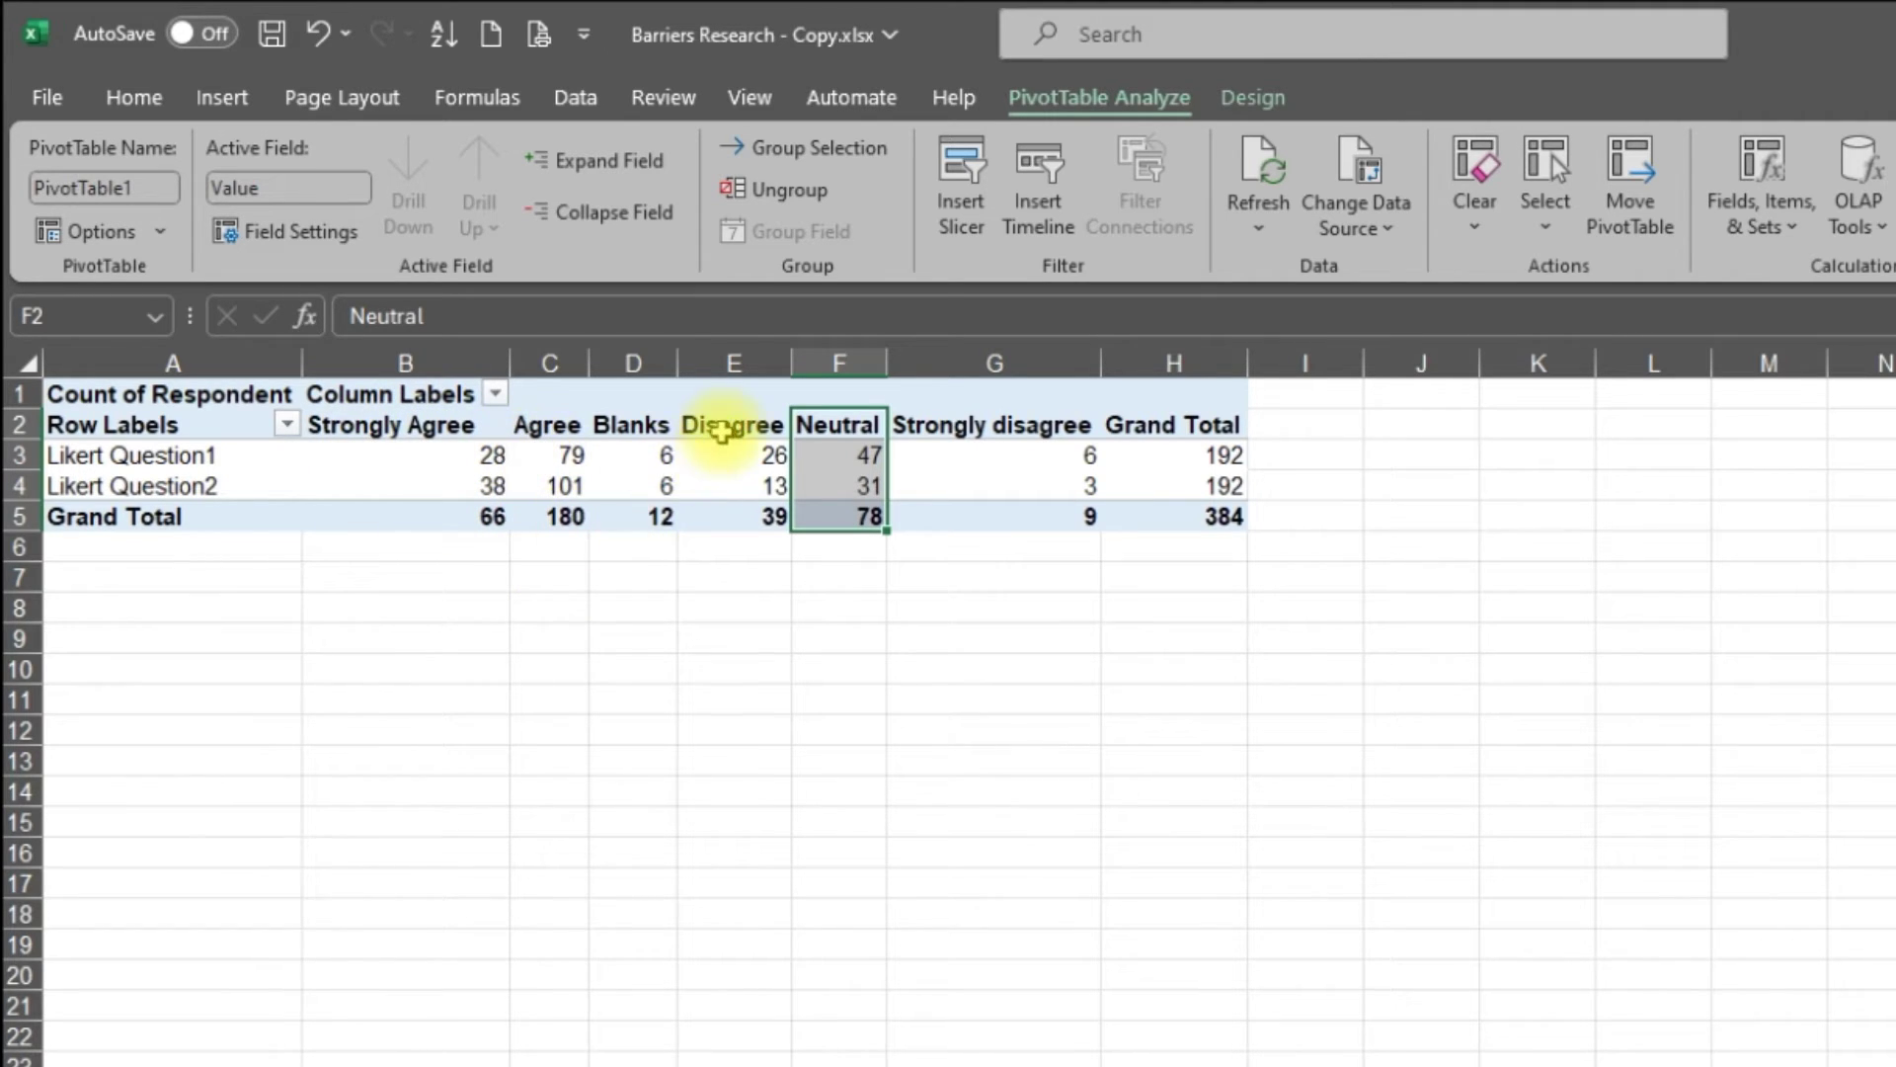
{"action": "mouse_move", "coordinate": [725, 425]}
{"action": "left_mouse_down"}
{"action": "mouse_move", "coordinate": [738, 518]}
{"action": "mouse_move", "coordinate": [637, 534]}
{"action": "left_mouse_up"}
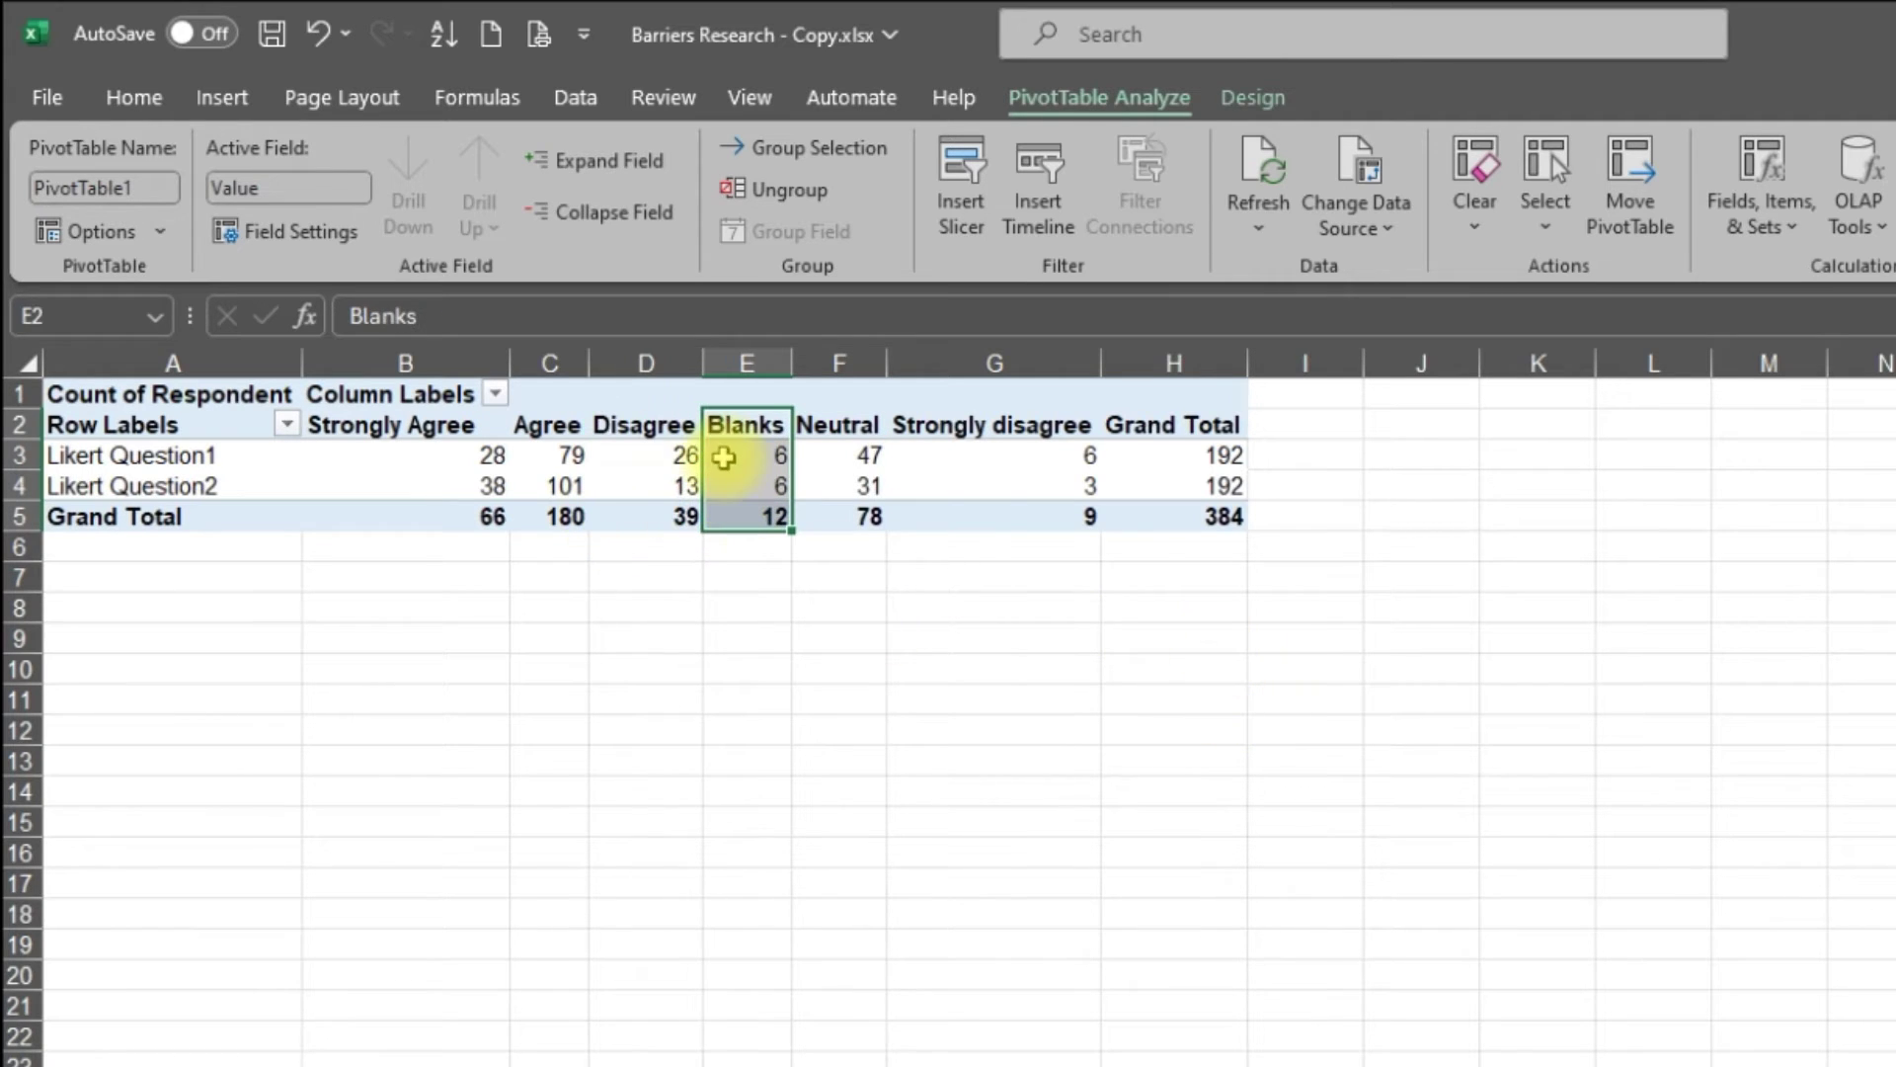
{"action": "mouse_move", "coordinate": [746, 430]}
{"action": "left_mouse_down"}
{"action": "mouse_move", "coordinate": [736, 518]}
{"action": "mouse_move", "coordinate": [1065, 519]}
{"action": "left_mouse_up"}
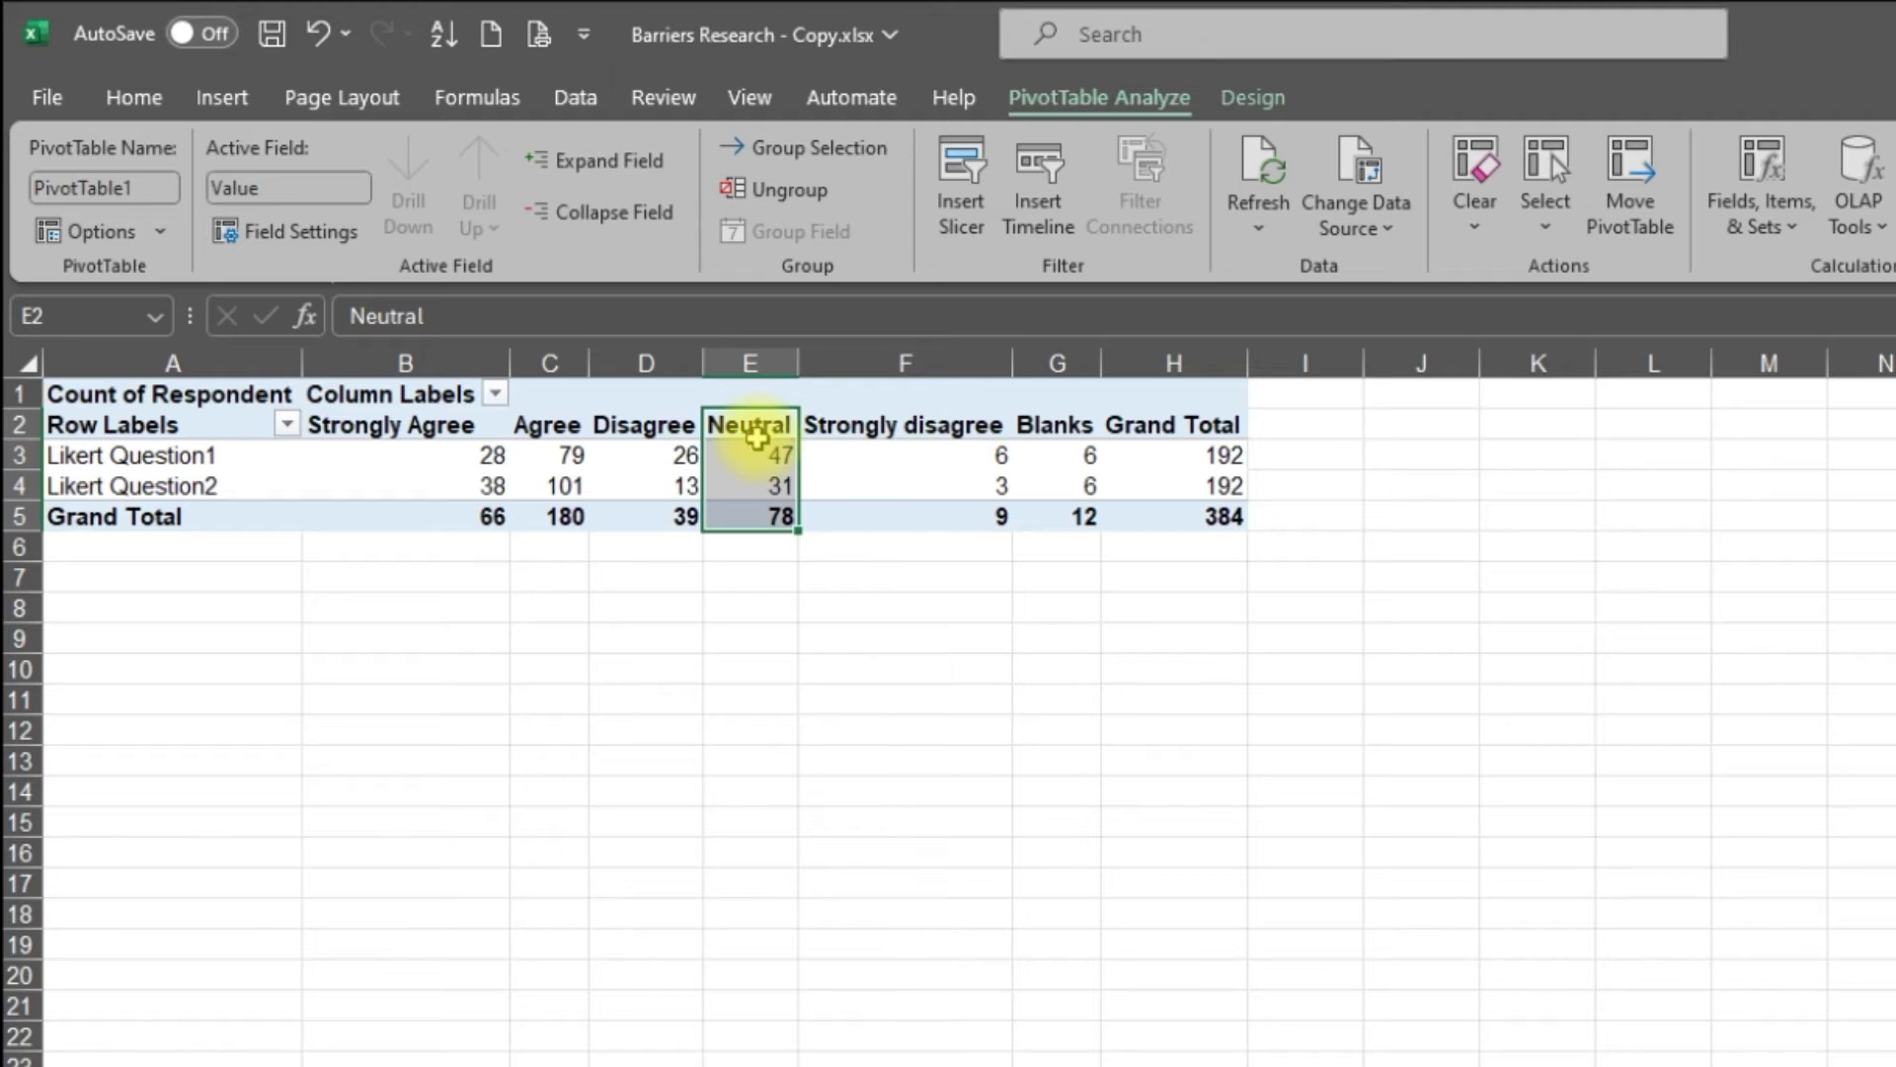
Move the Disagree column right of Neutral and copy the whole PivotTable
{"action": "left_click", "coordinate": [900, 432]}
{"action": "left_click_drag", "start_coordinate": [648, 425], "coordinate": [653, 512]}
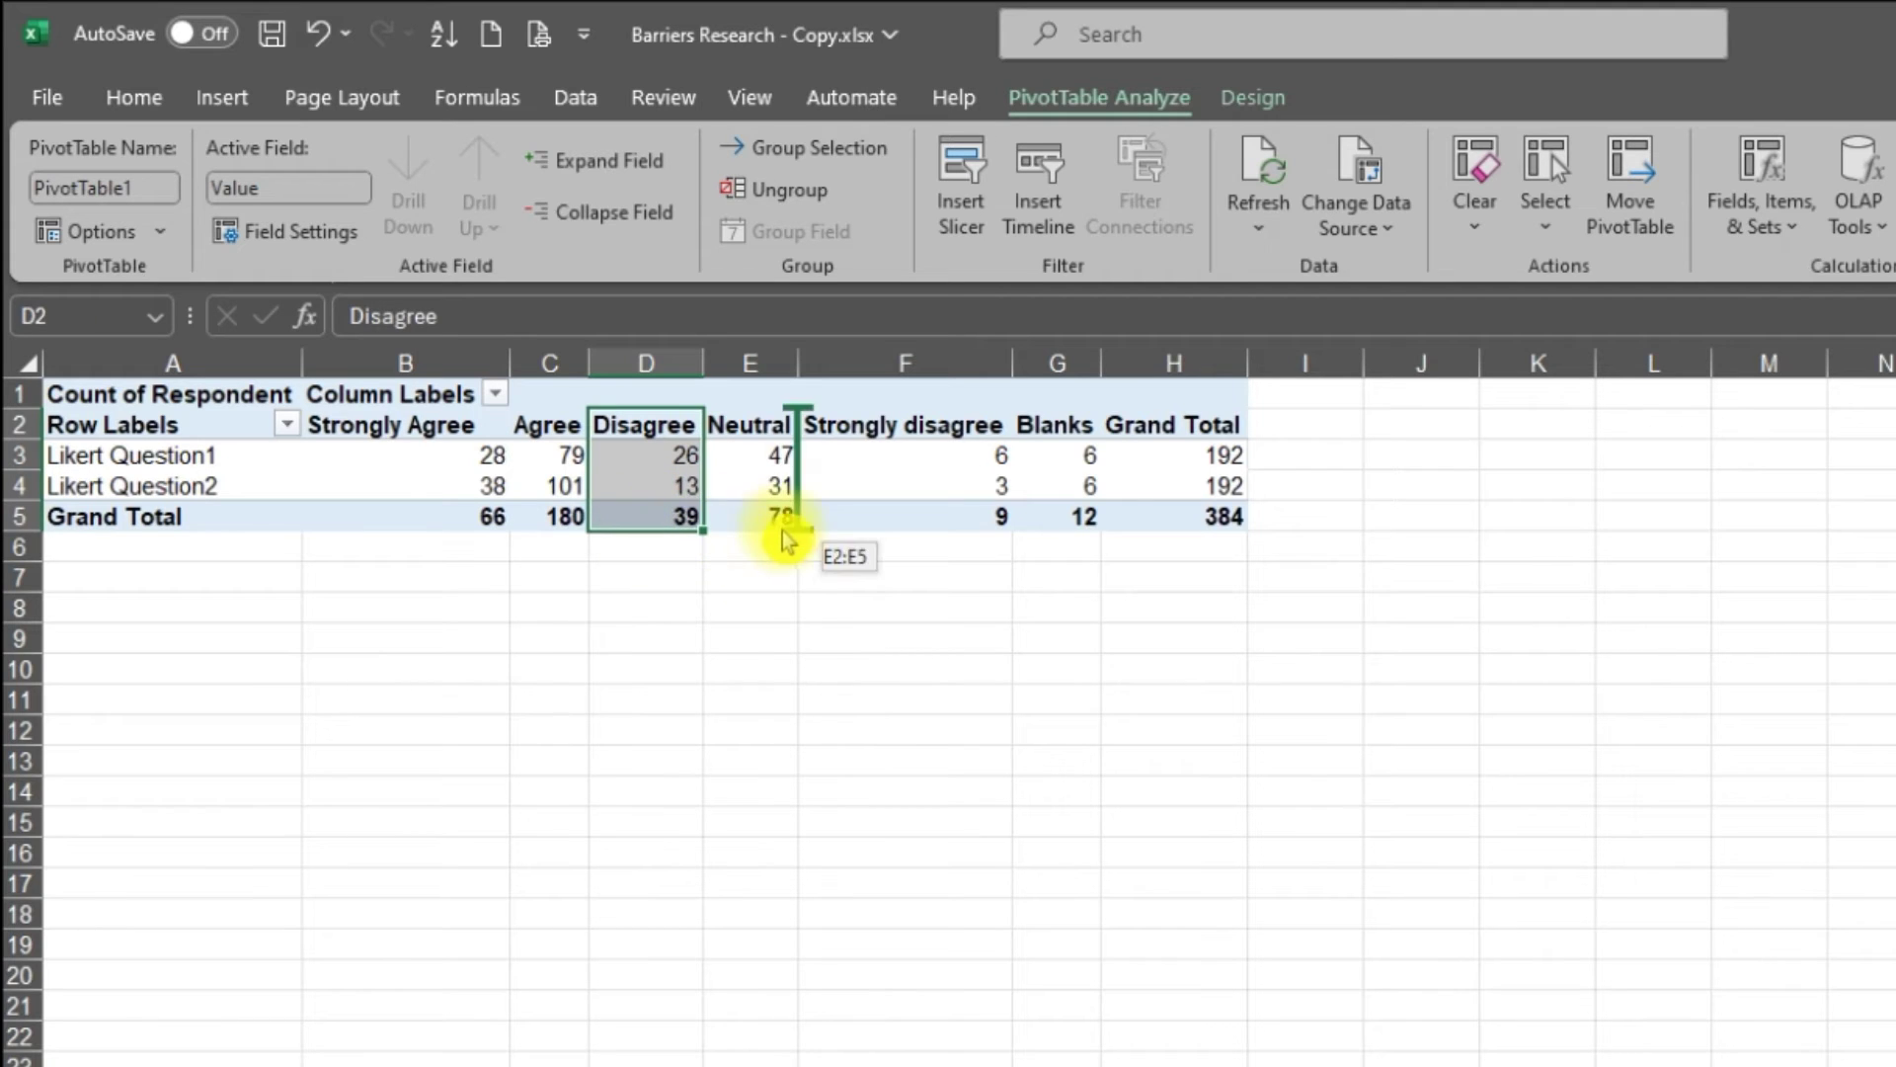
{"action": "left_click_drag", "start_coordinate": [649, 536], "coordinate": [789, 526]}
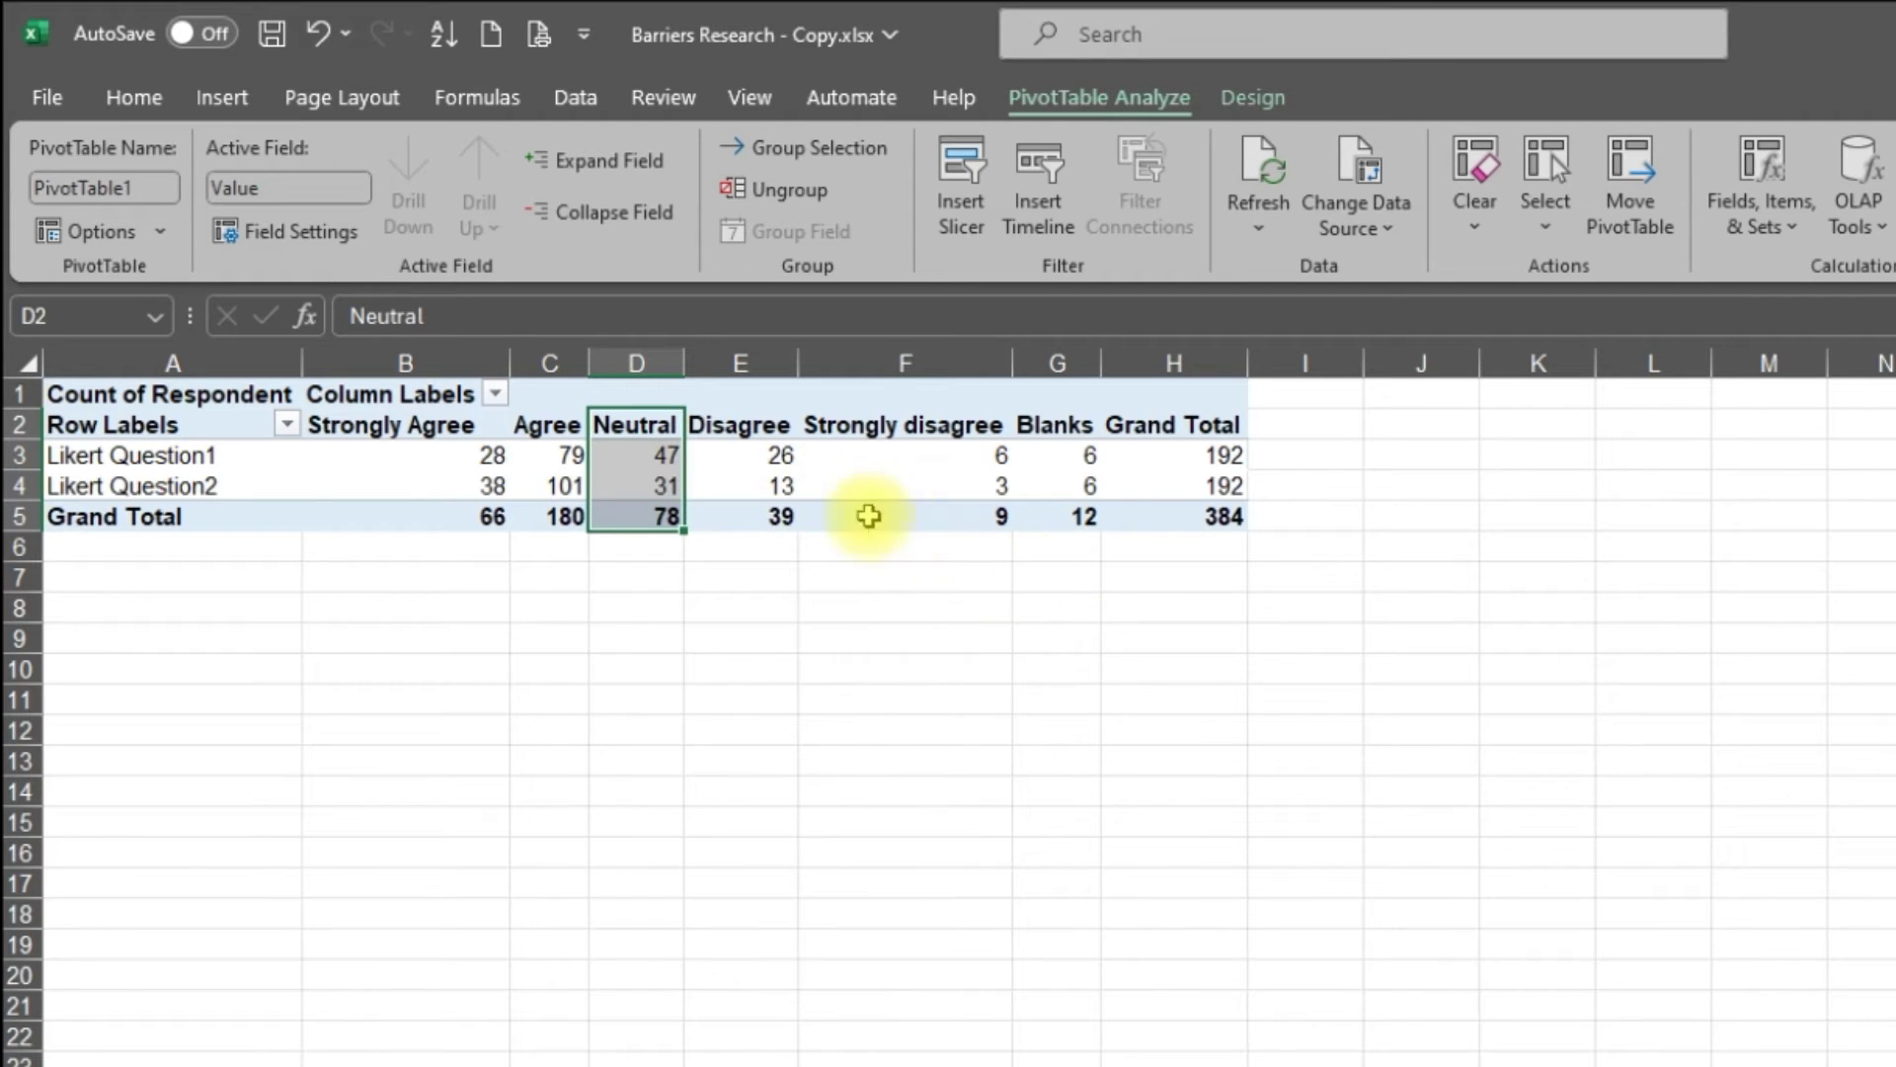
{"action": "left_click", "coordinate": [735, 455]}
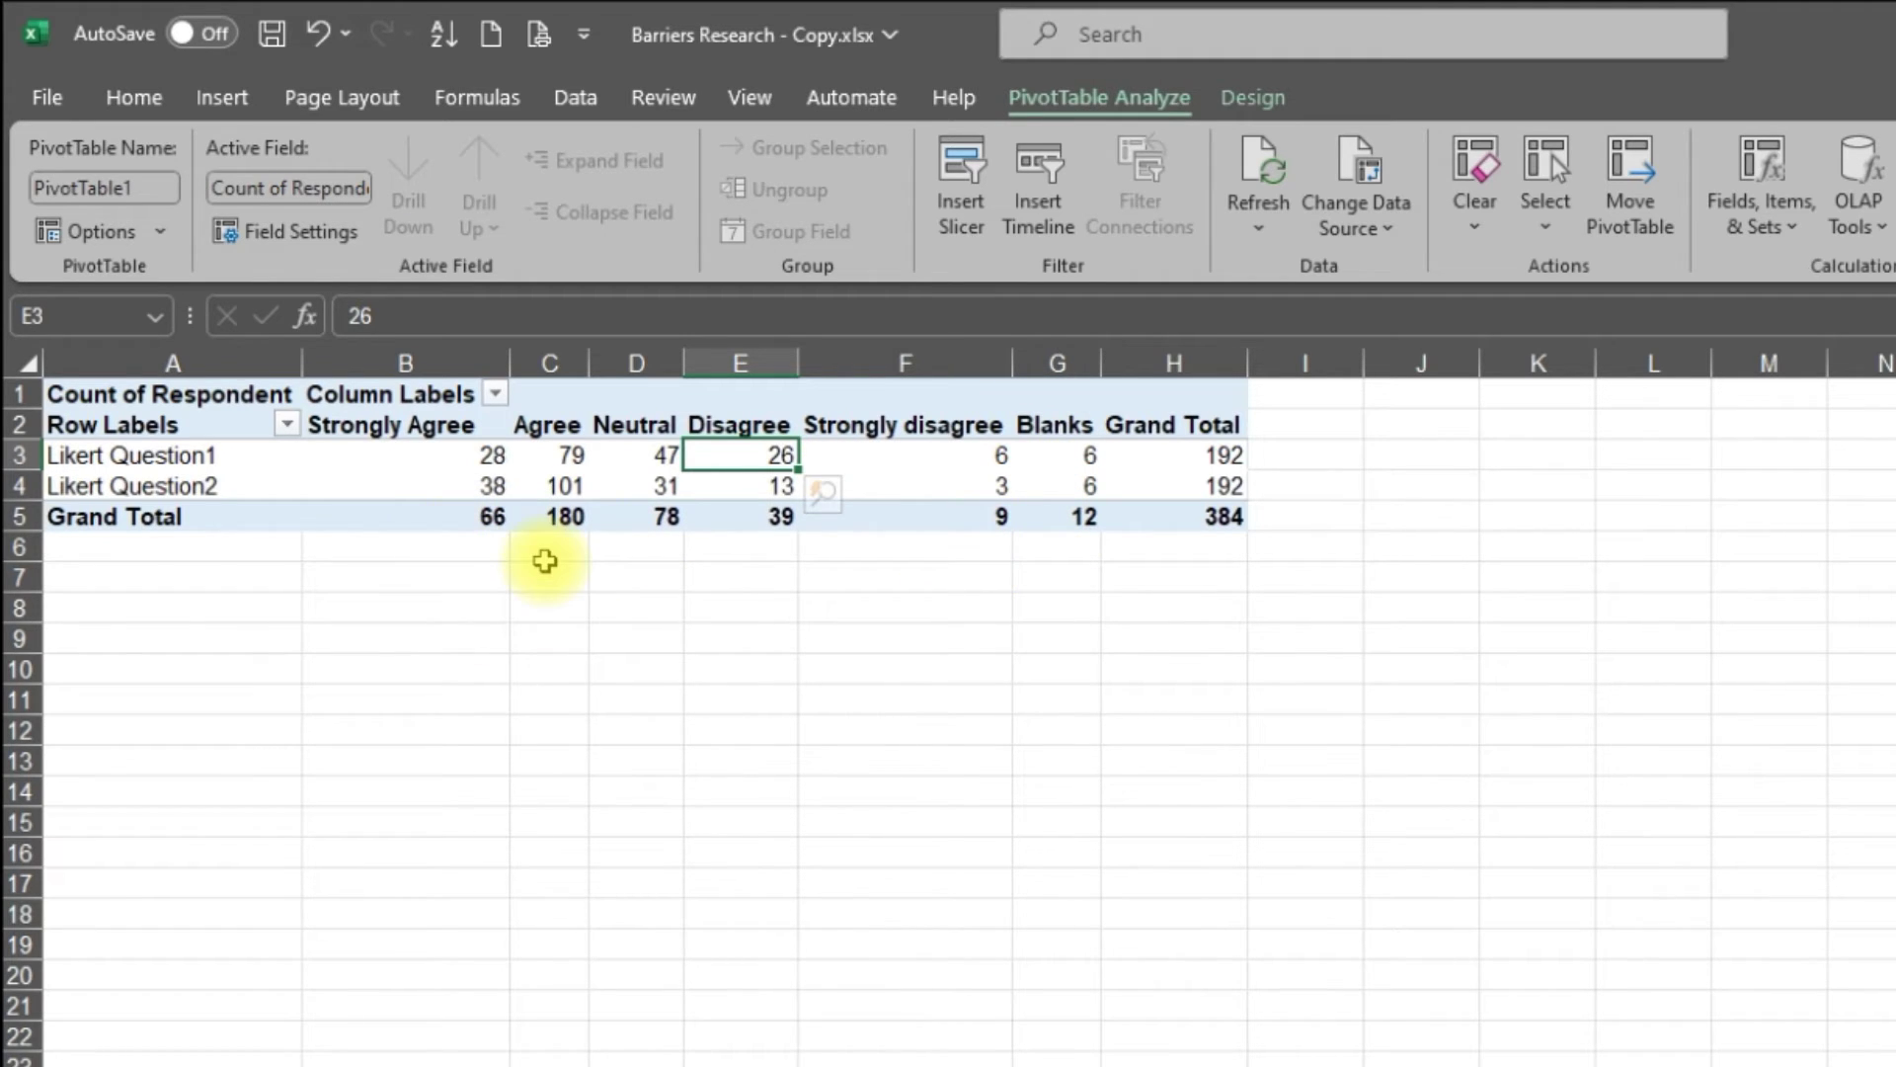
{"action": "mouse_move", "coordinate": [104, 394]}
{"action": "left_mouse_down"}
{"action": "mouse_move", "coordinate": [1170, 445]}
{"action": "mouse_move", "coordinate": [1179, 520]}
{"action": "left_mouse_up"}
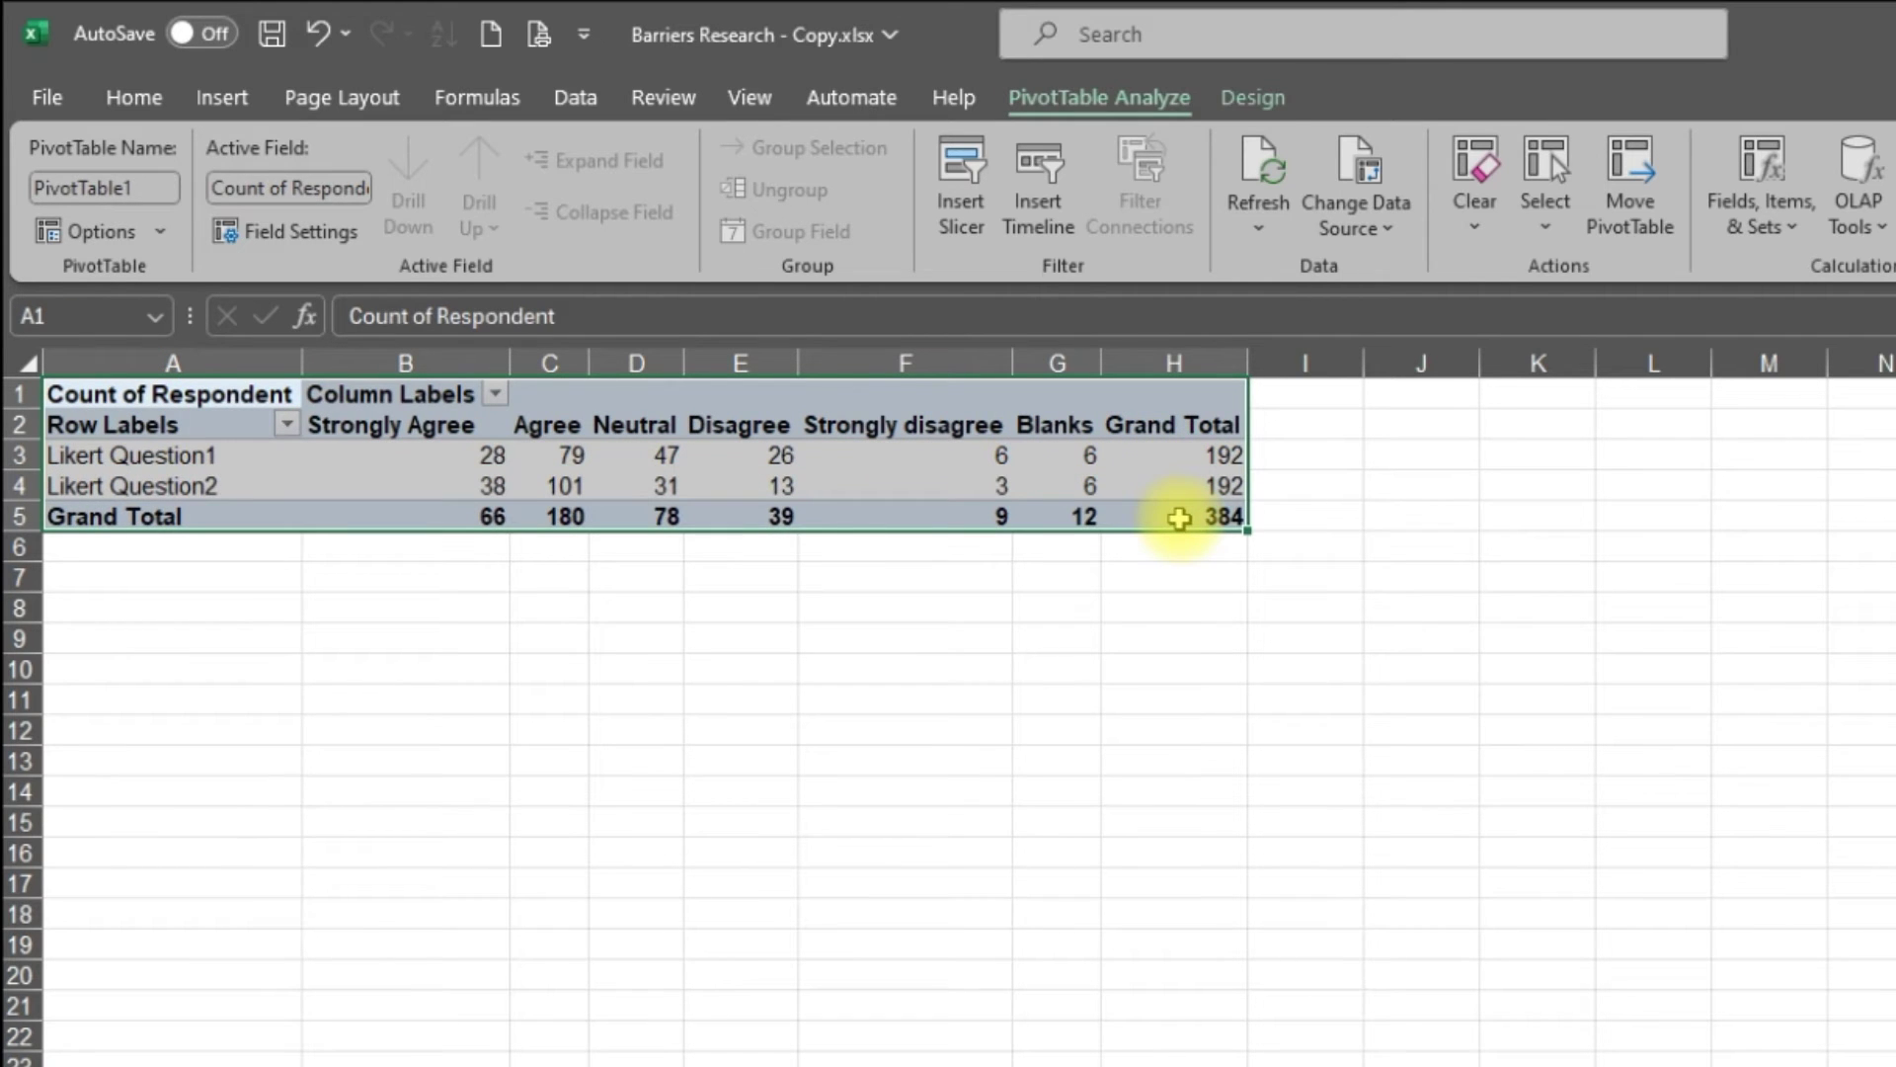
{"action": "key", "text": "ctrl+c"}
Paste the PivotTable copy at A8 and show its values as % of Row Total
{"action": "left_click", "coordinate": [89, 615]}
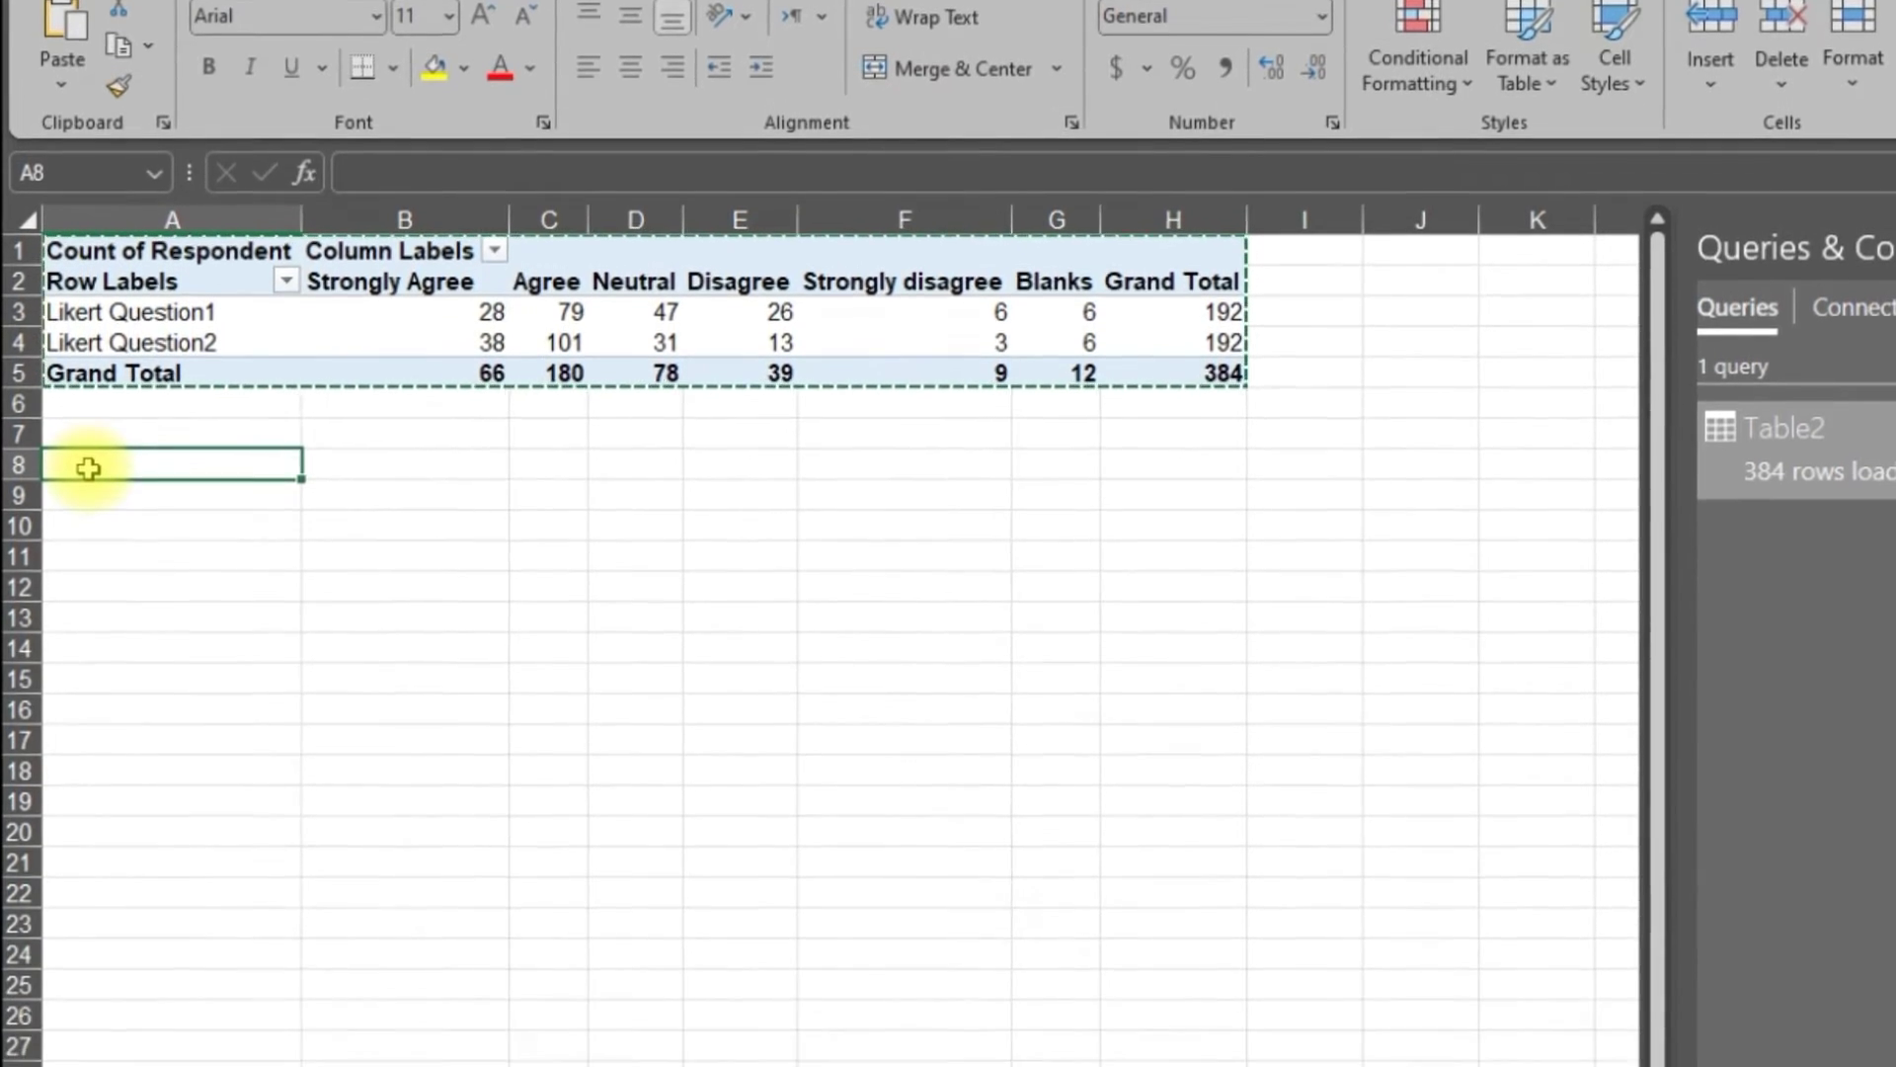
{"action": "key", "text": "ctrl+v"}
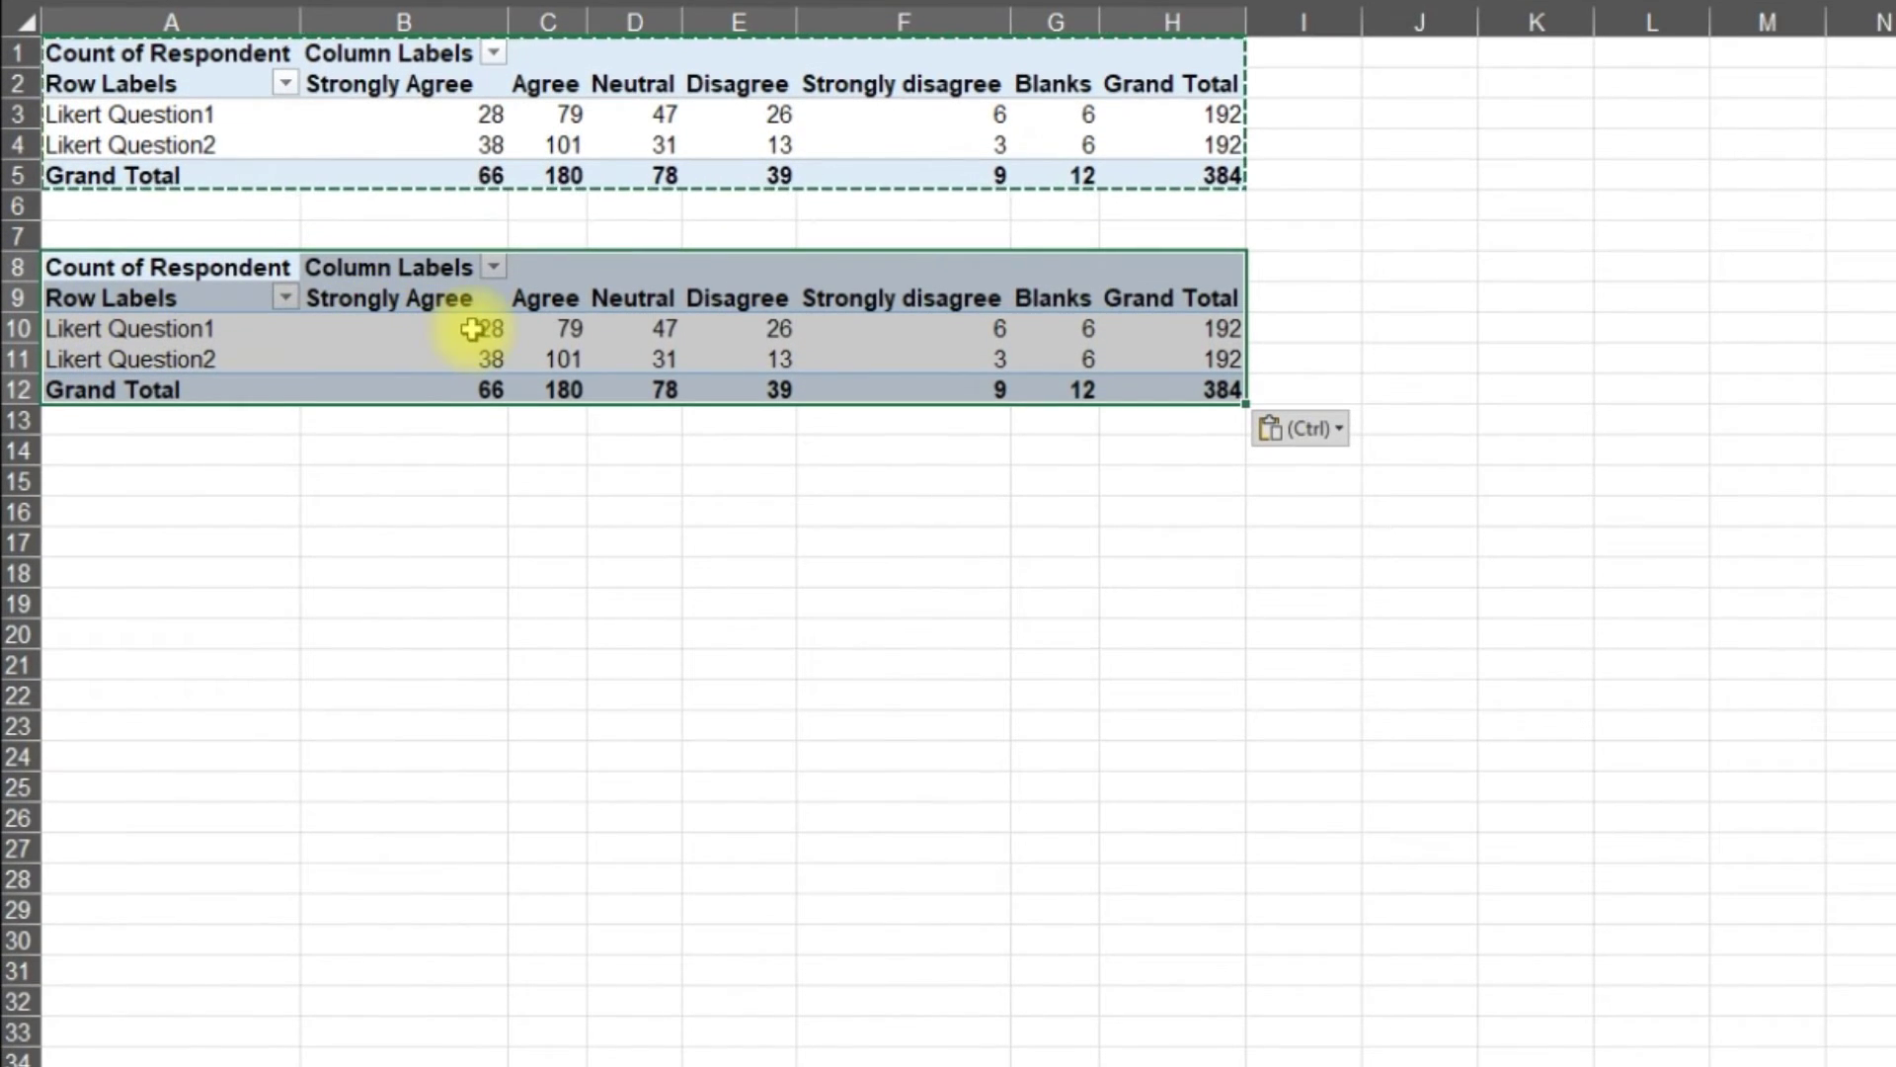
{"action": "left_click", "coordinate": [474, 329]}
{"action": "right_click", "coordinate": [474, 334]}
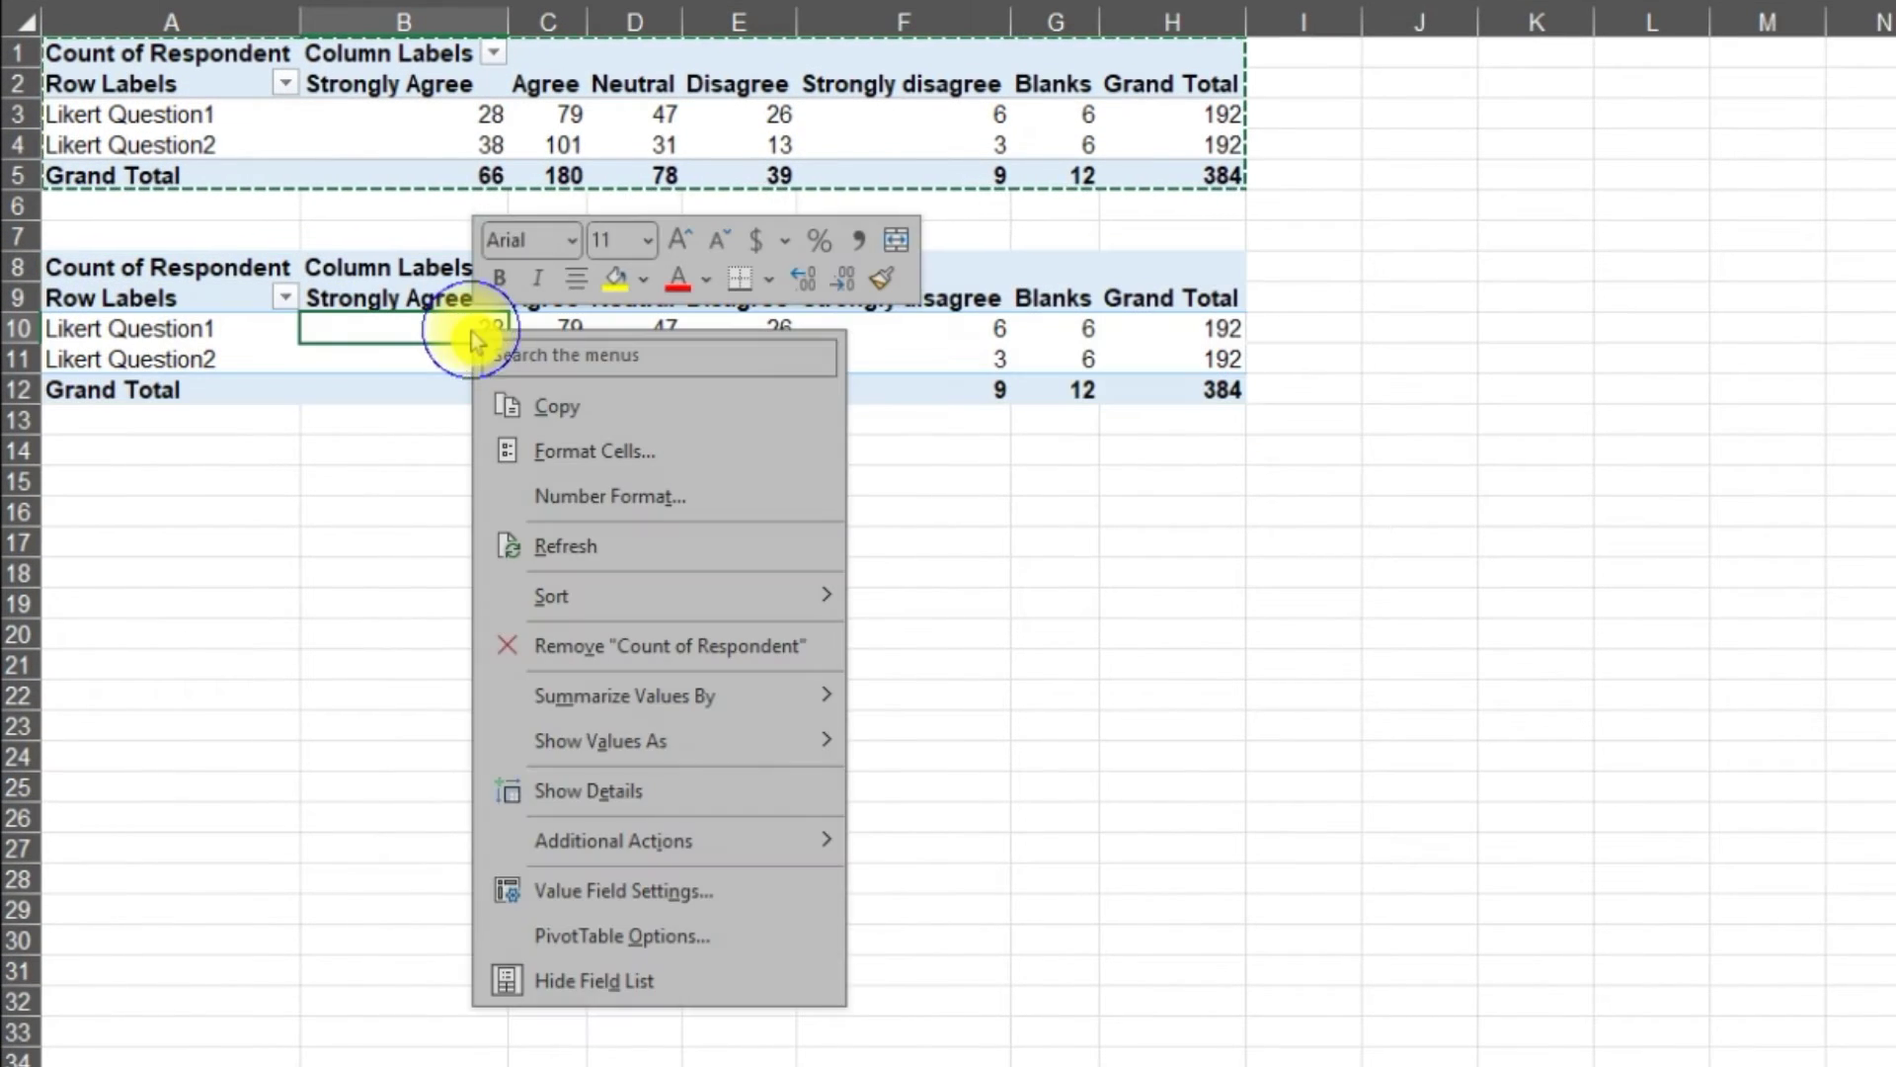
{"action": "mouse_move", "coordinate": [601, 742]}
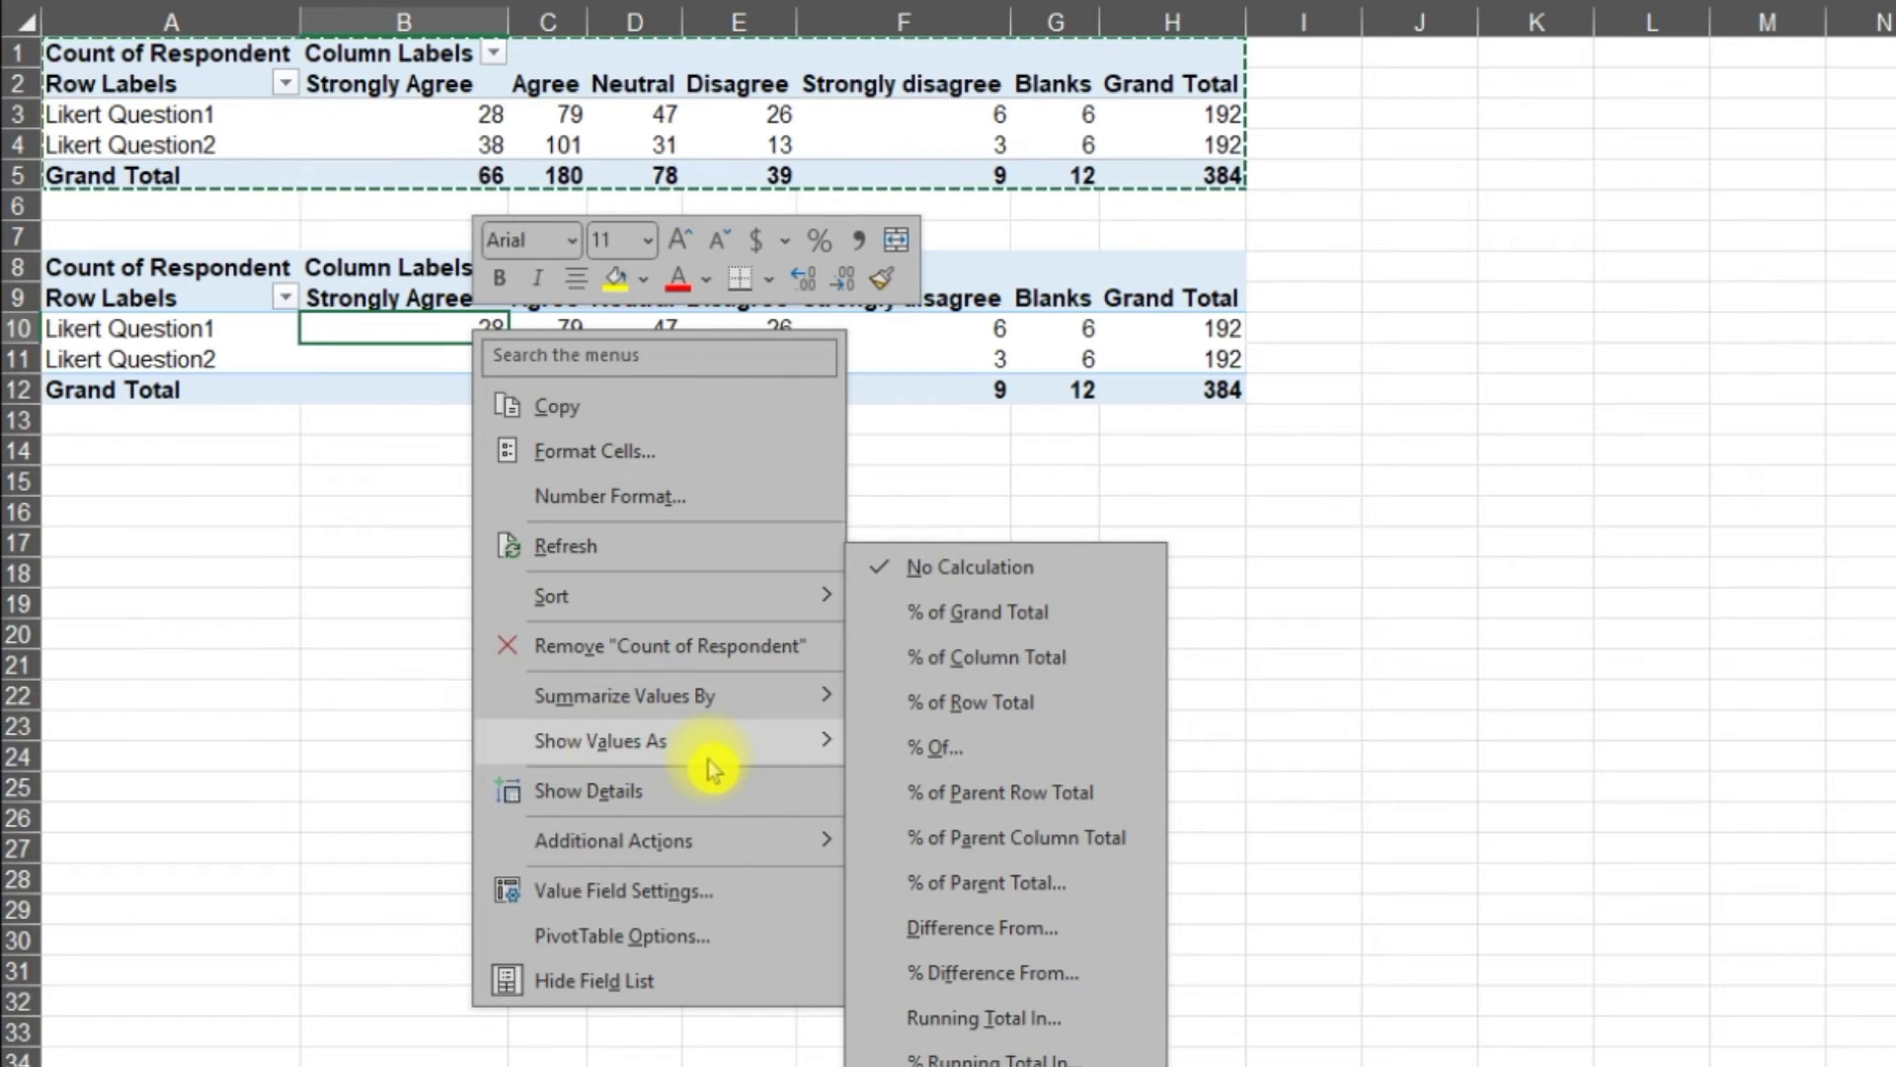
{"action": "left_click", "coordinate": [1077, 705]}
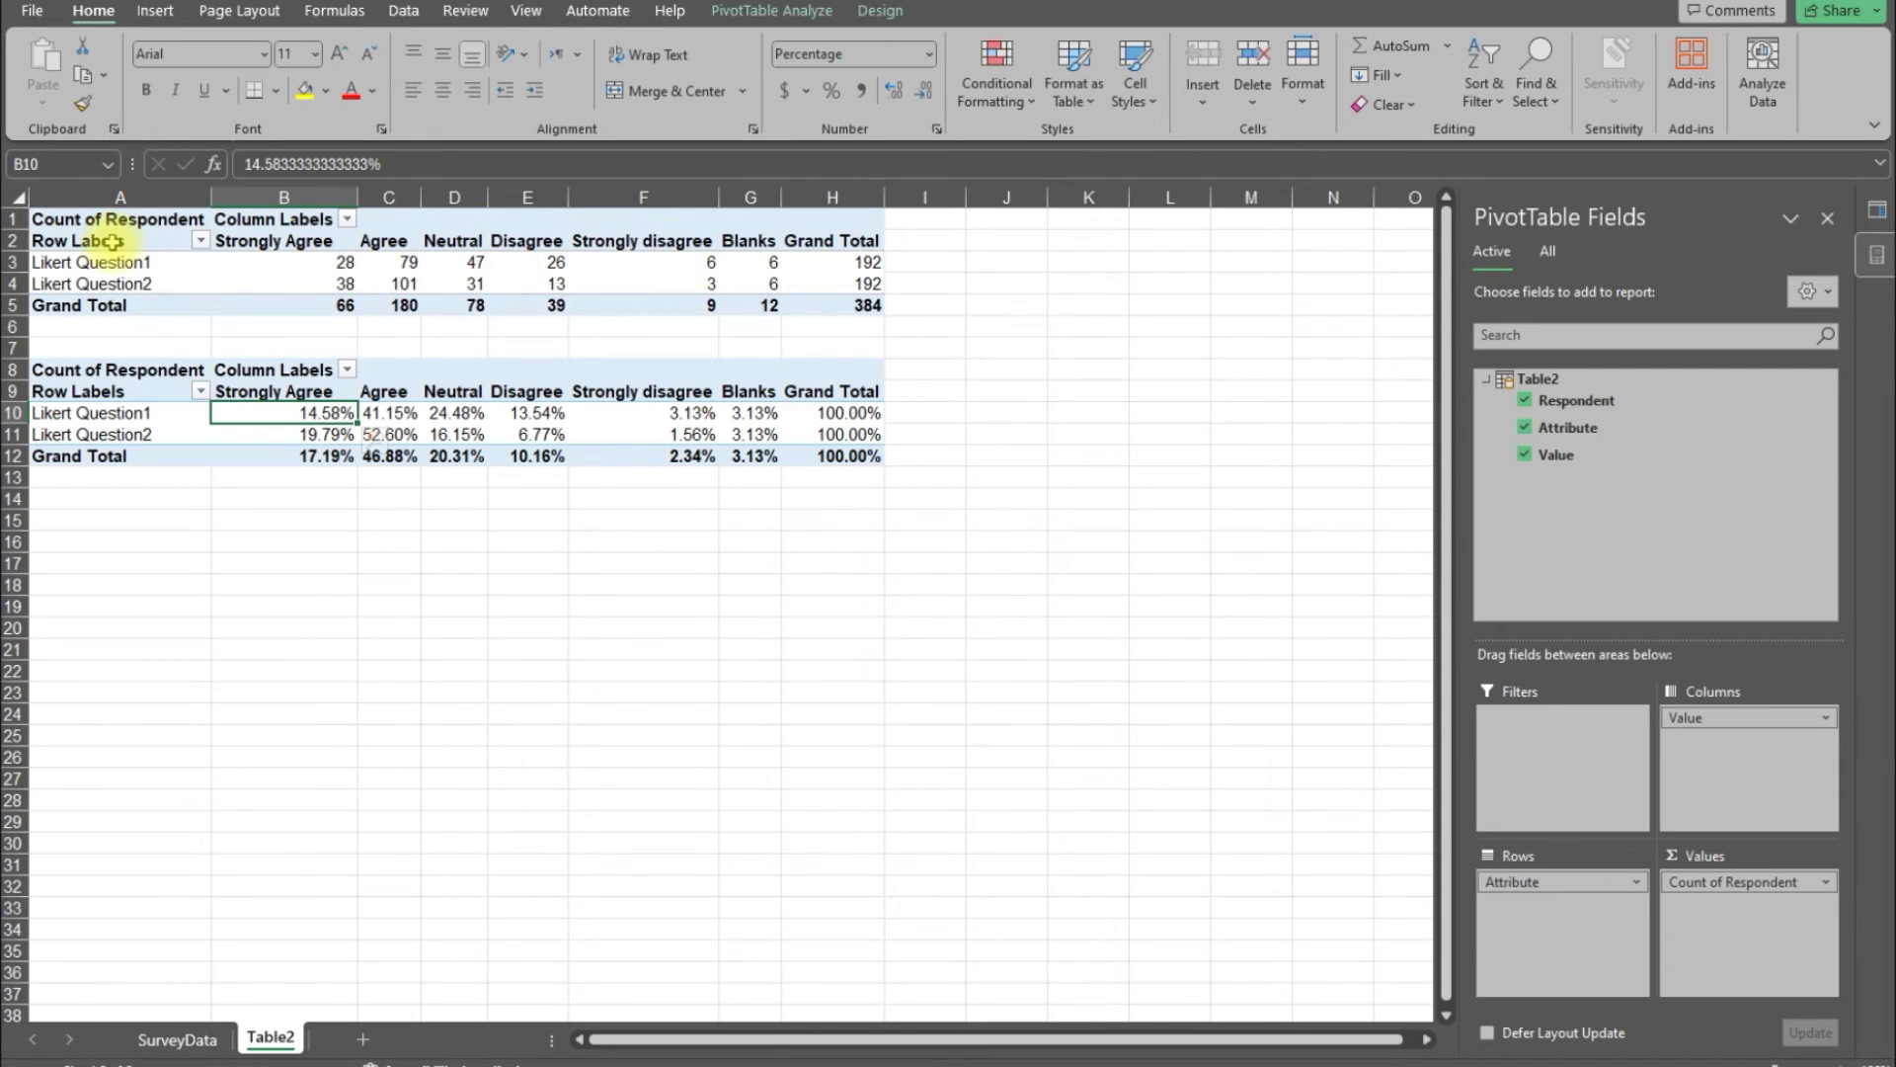
{"action": "left_click", "coordinate": [116, 242]}
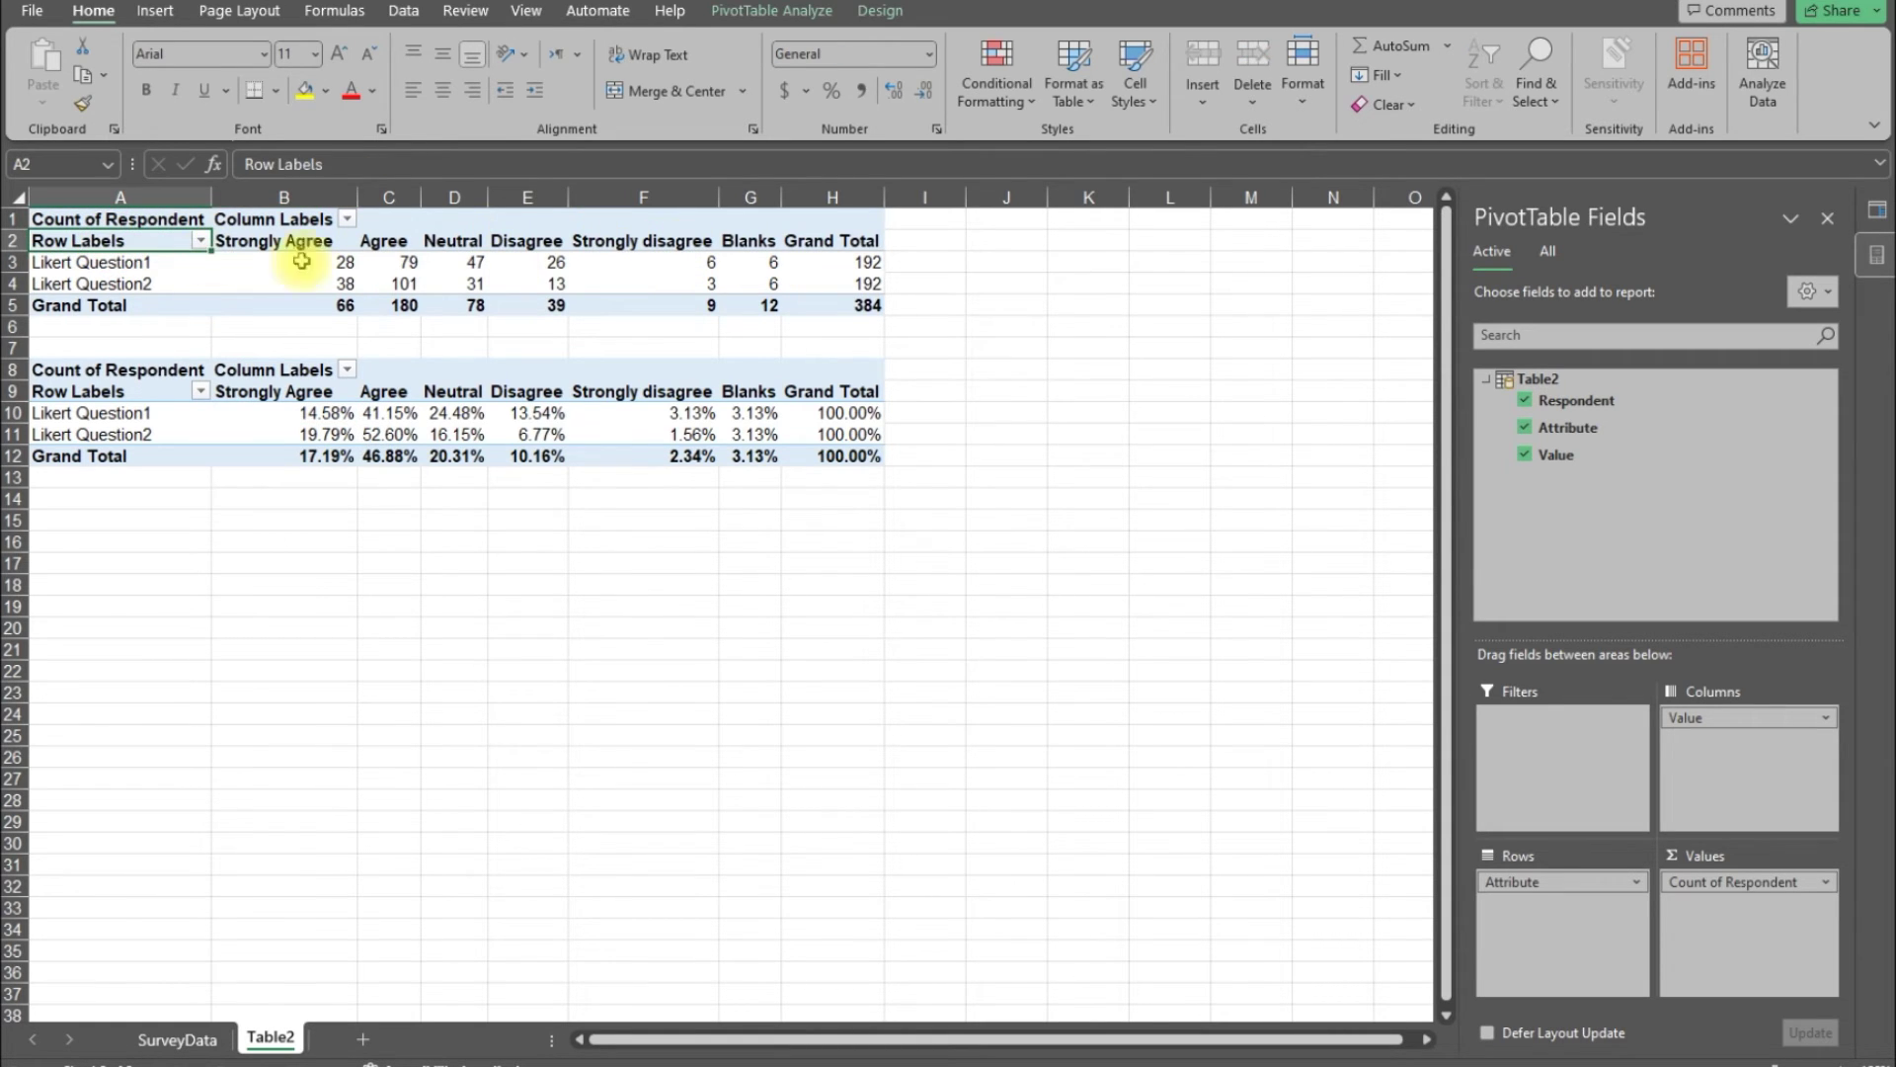
{"action": "left_click", "coordinate": [155, 11]}
{"action": "left_click", "coordinate": [690, 53]}
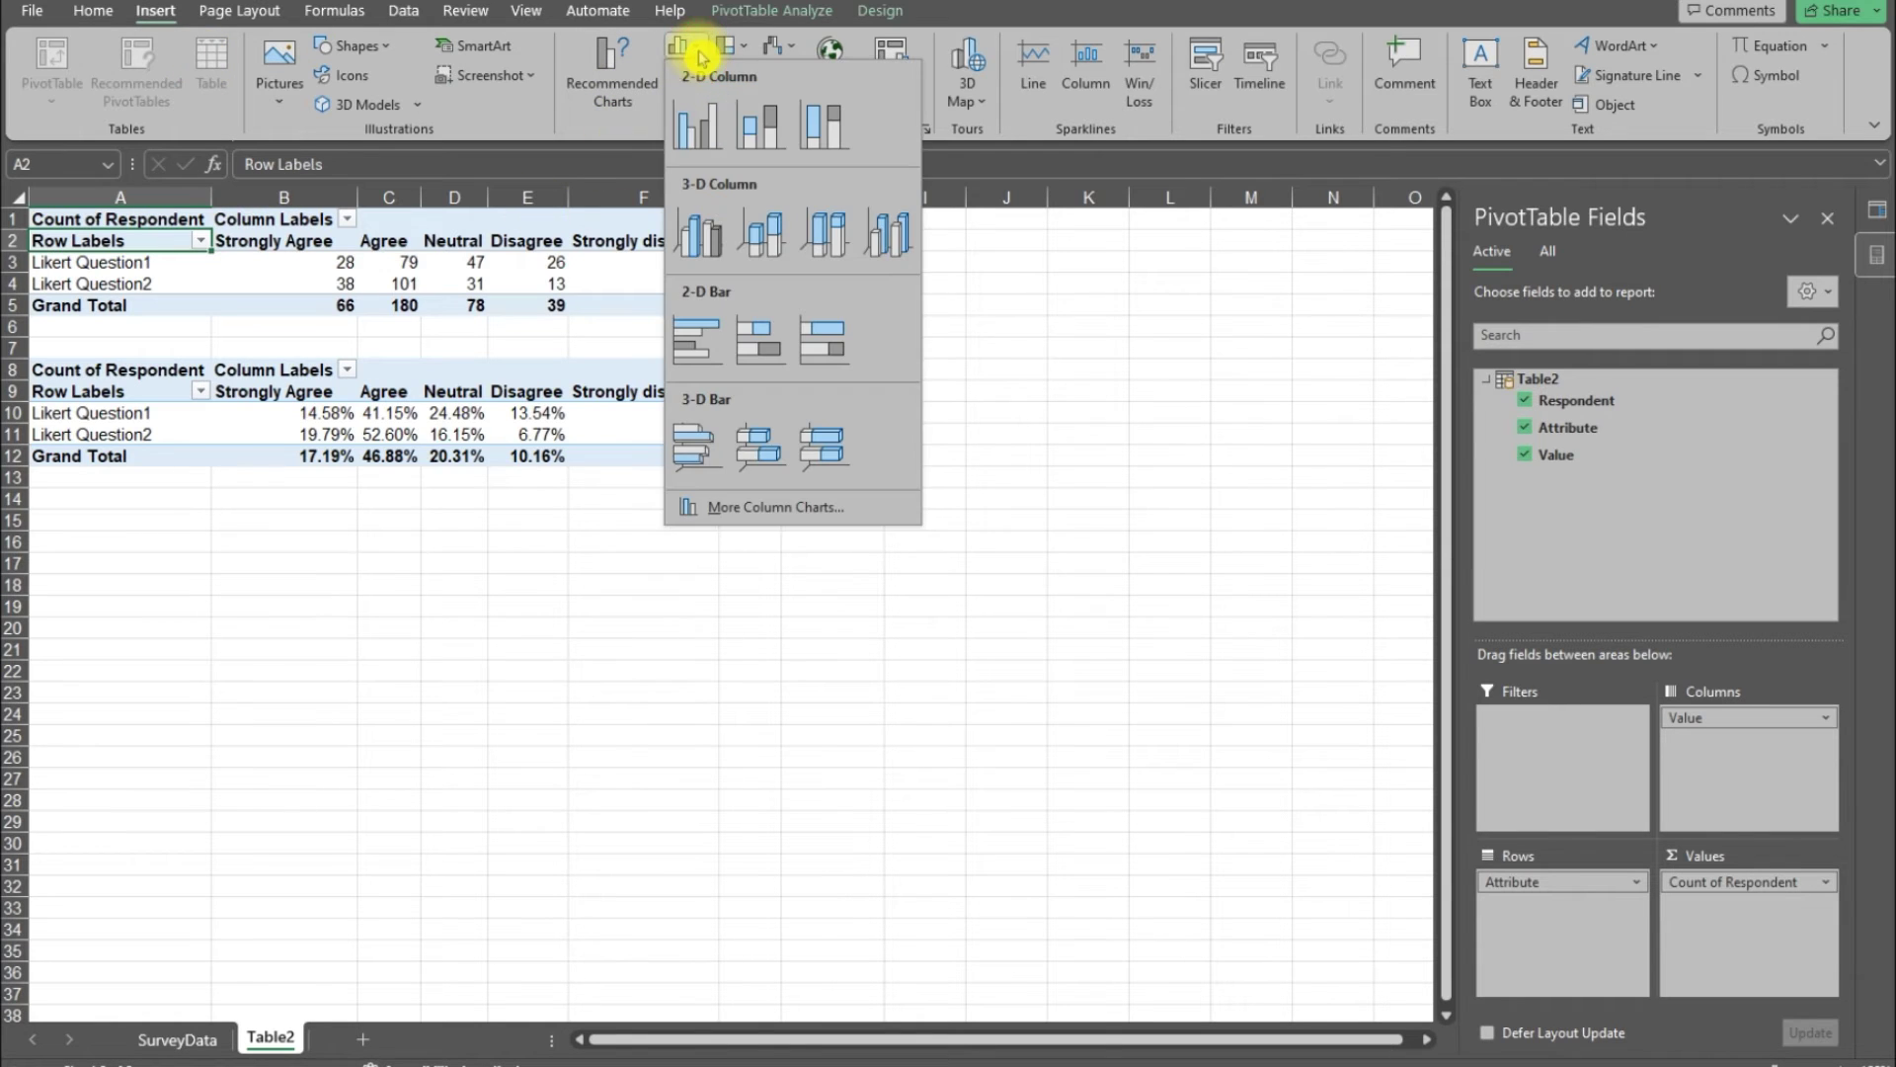
{"action": "left_click", "coordinate": [700, 141]}
{"action": "left_click_drag", "start_coordinate": [874, 504], "coordinate": [745, 387]}
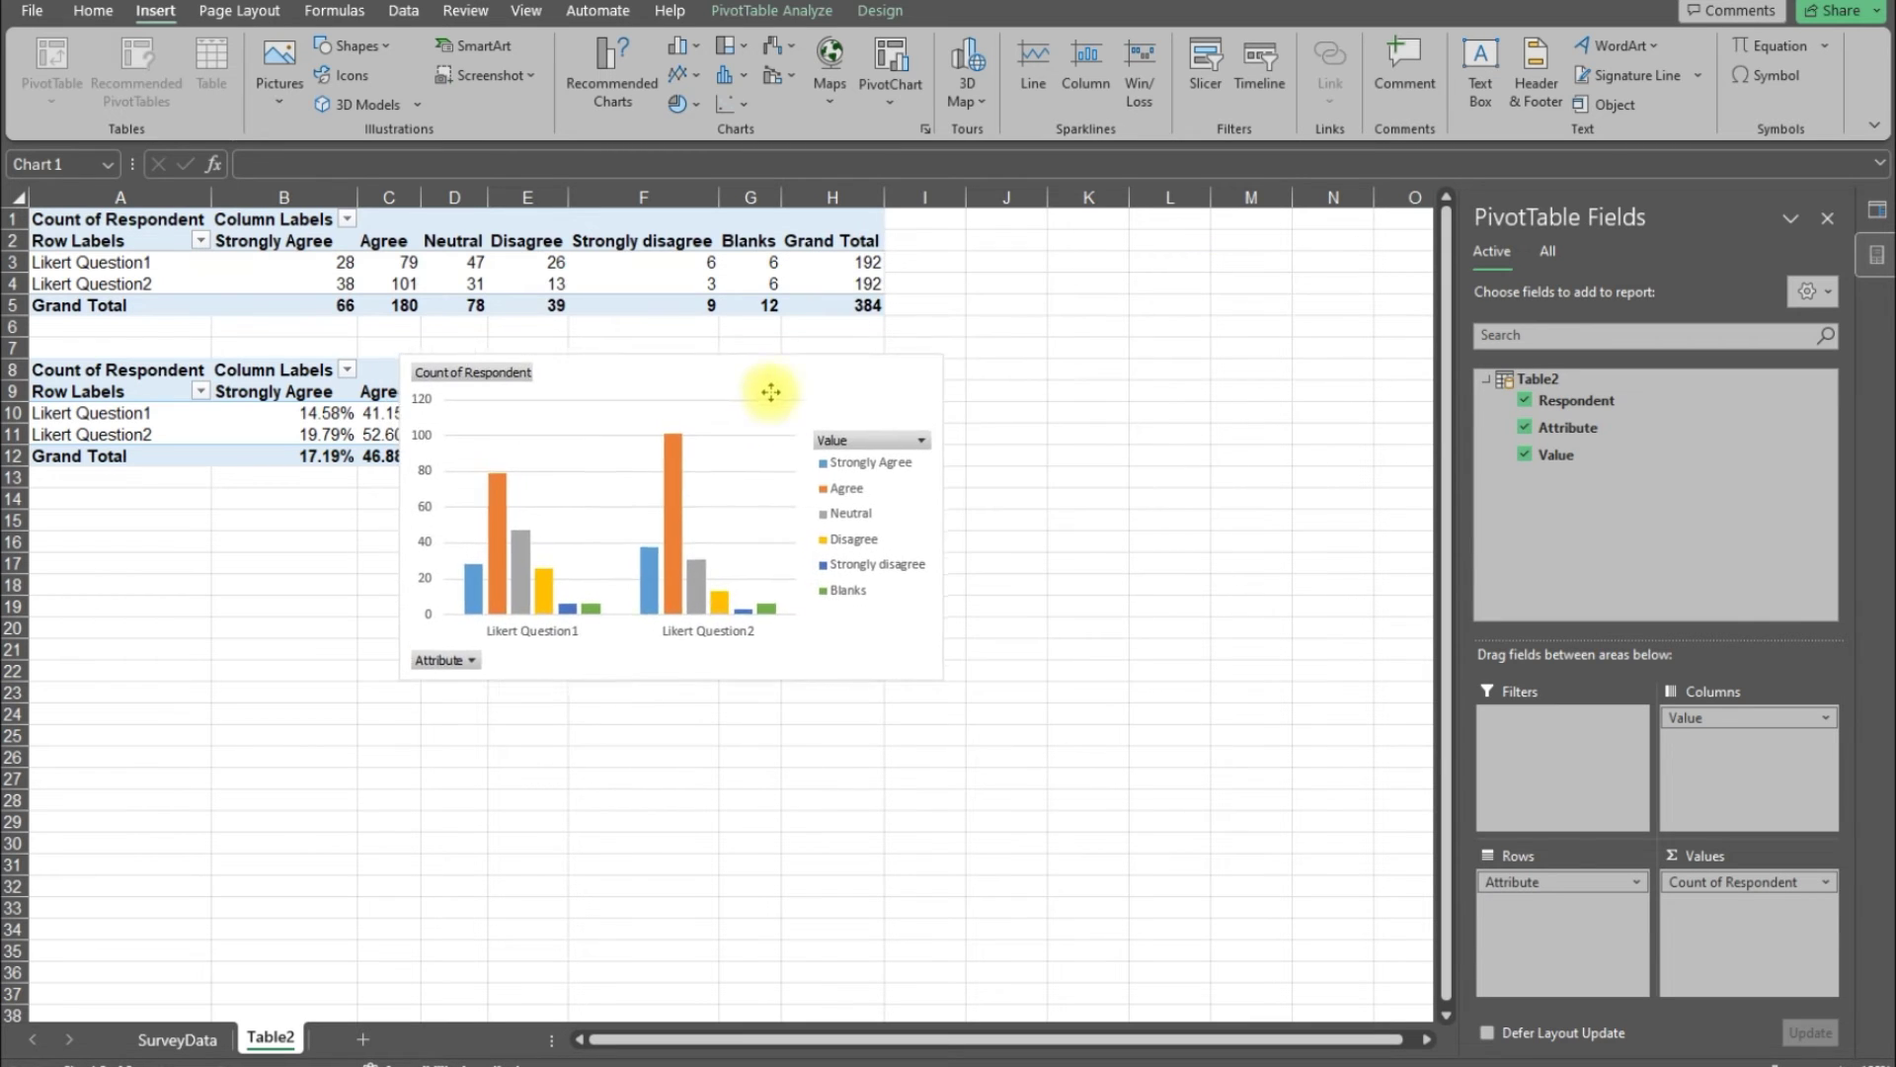
{"action": "left_click_drag", "start_coordinate": [745, 386], "coordinate": [854, 374]}
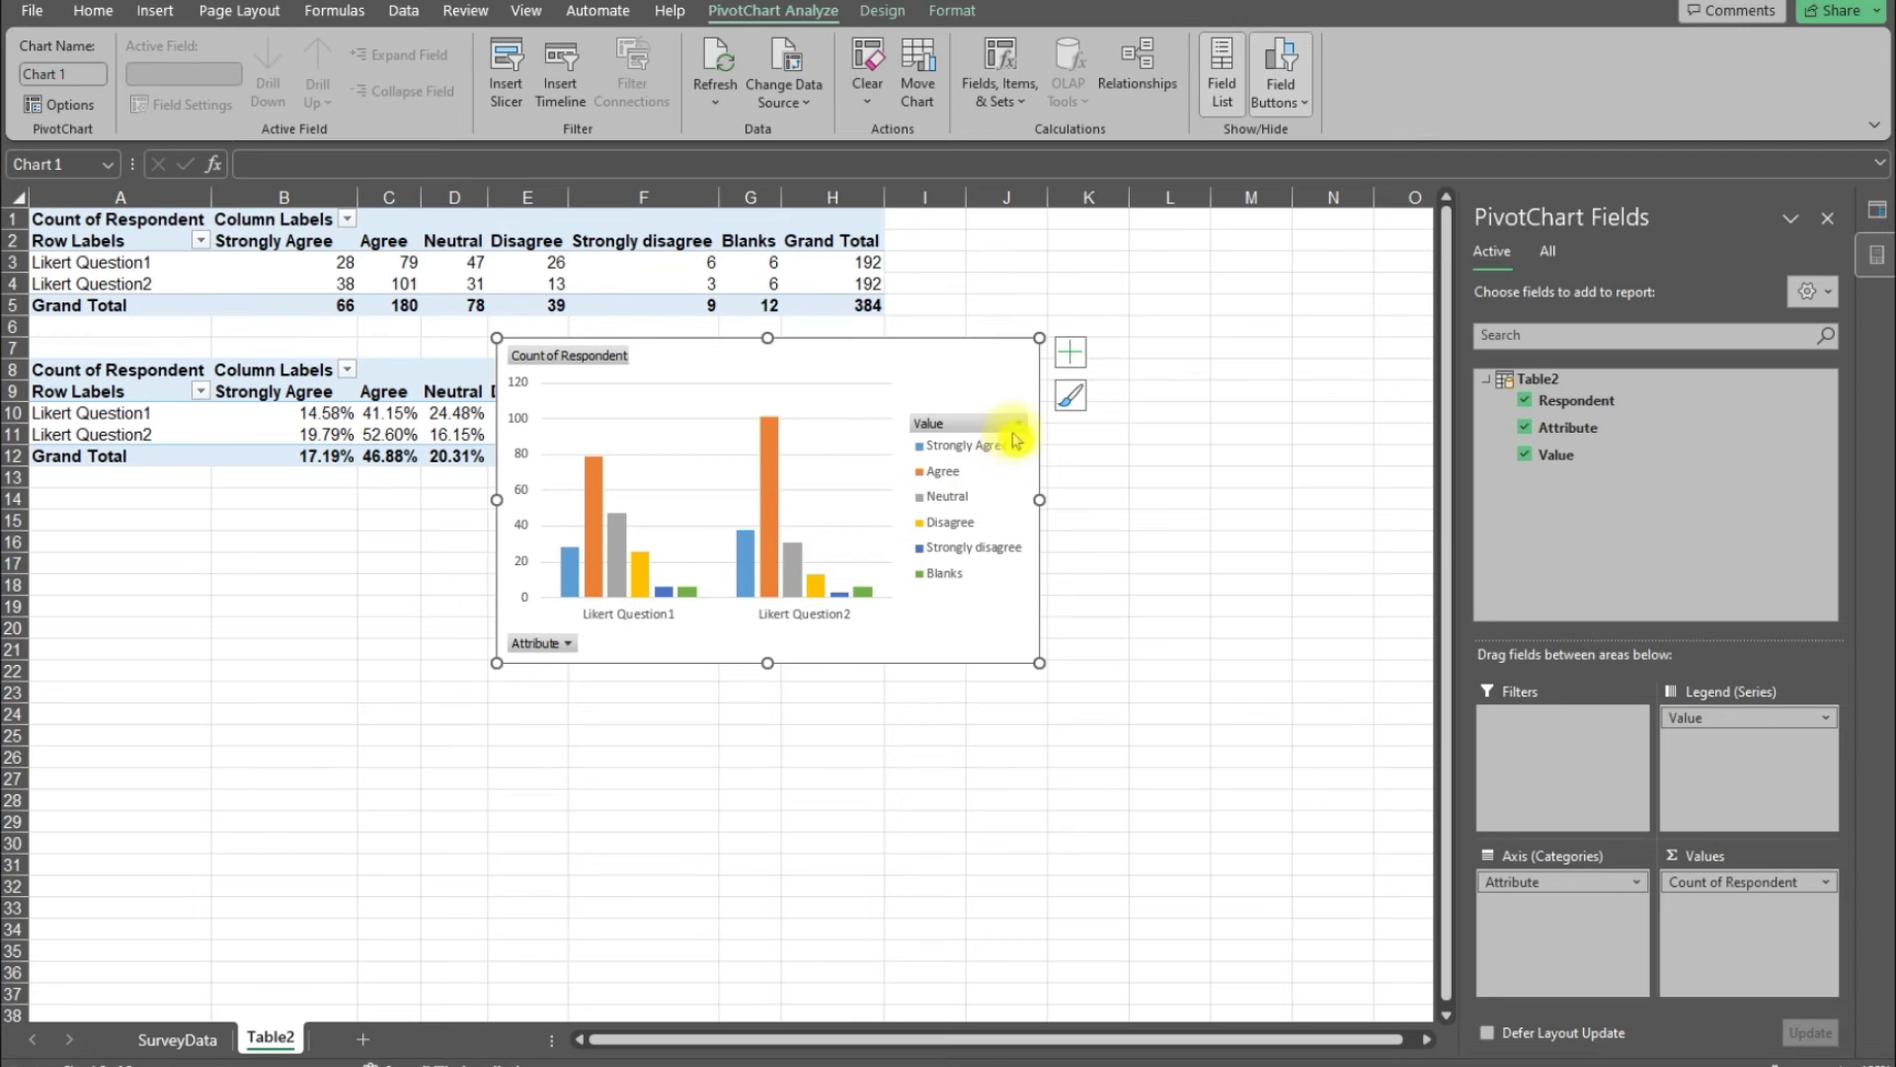
{"action": "right_click", "coordinate": [961, 363]}
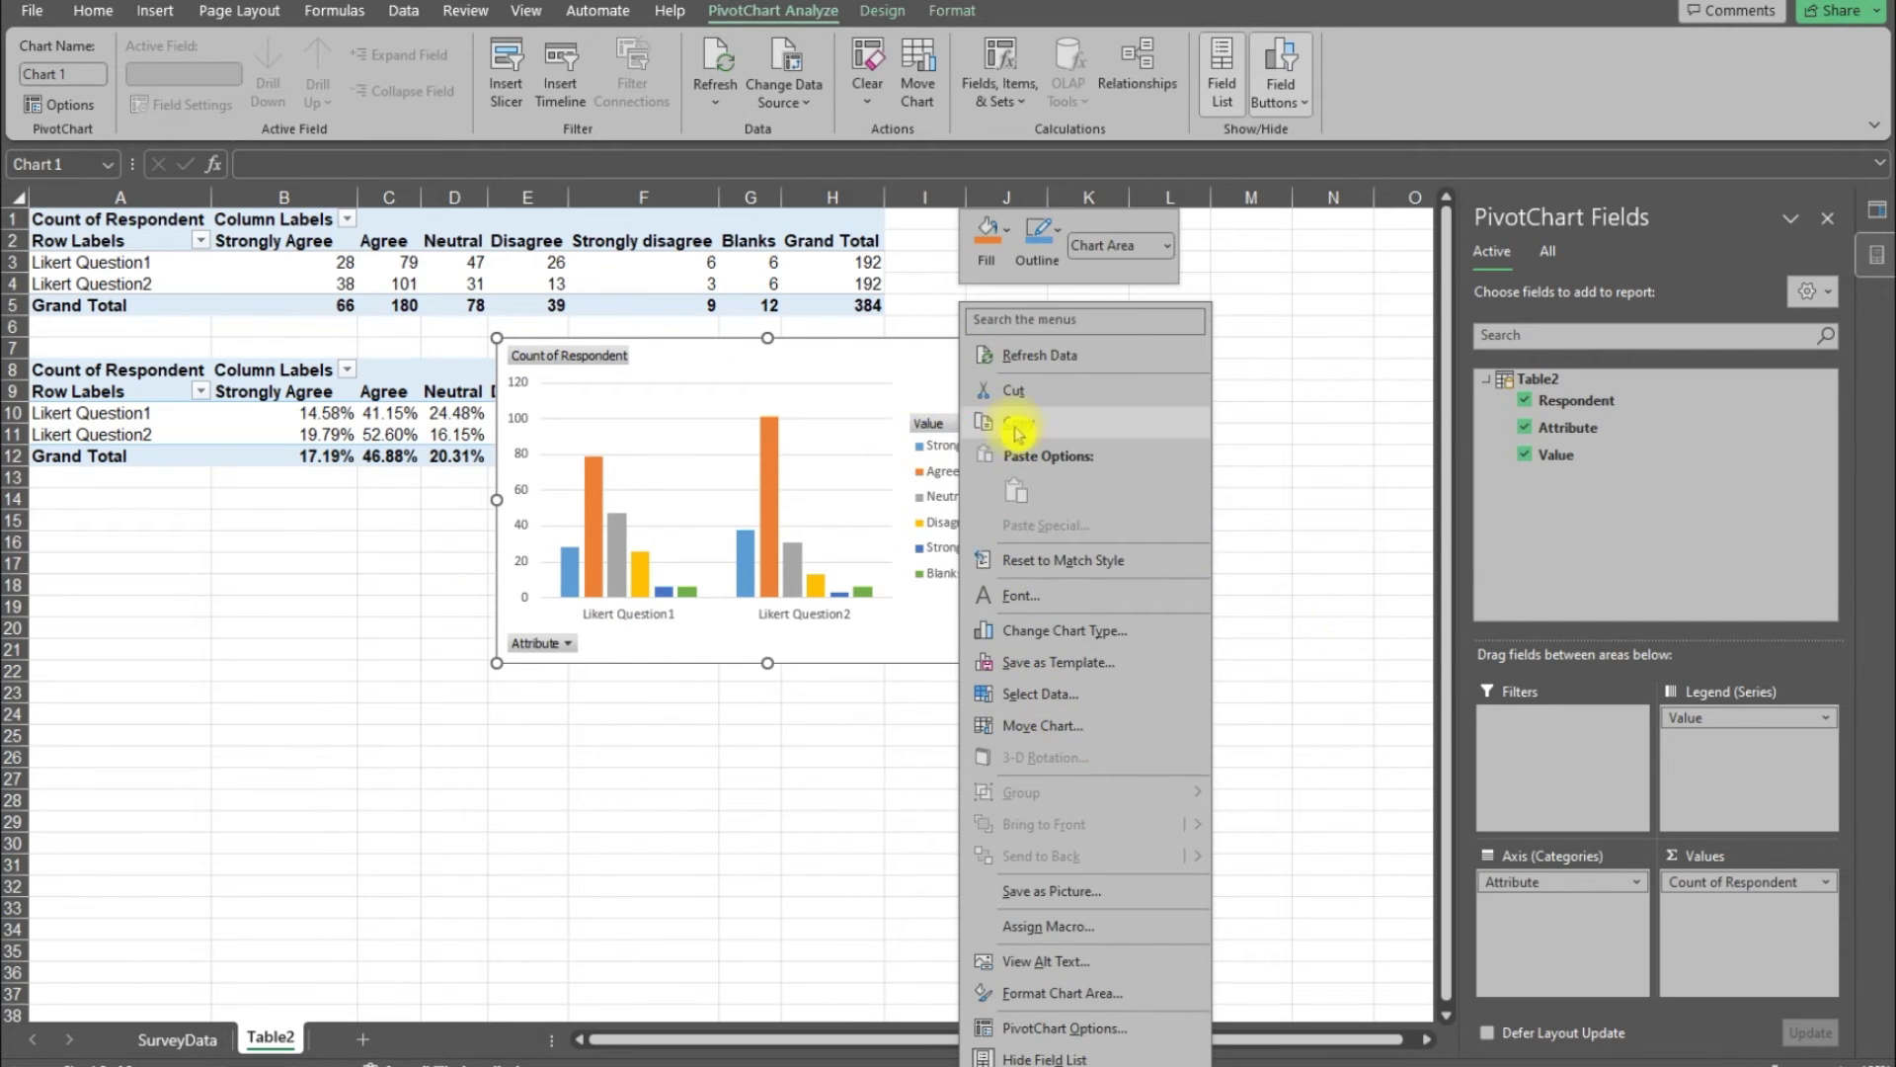
{"action": "left_click", "coordinate": [1013, 389]}
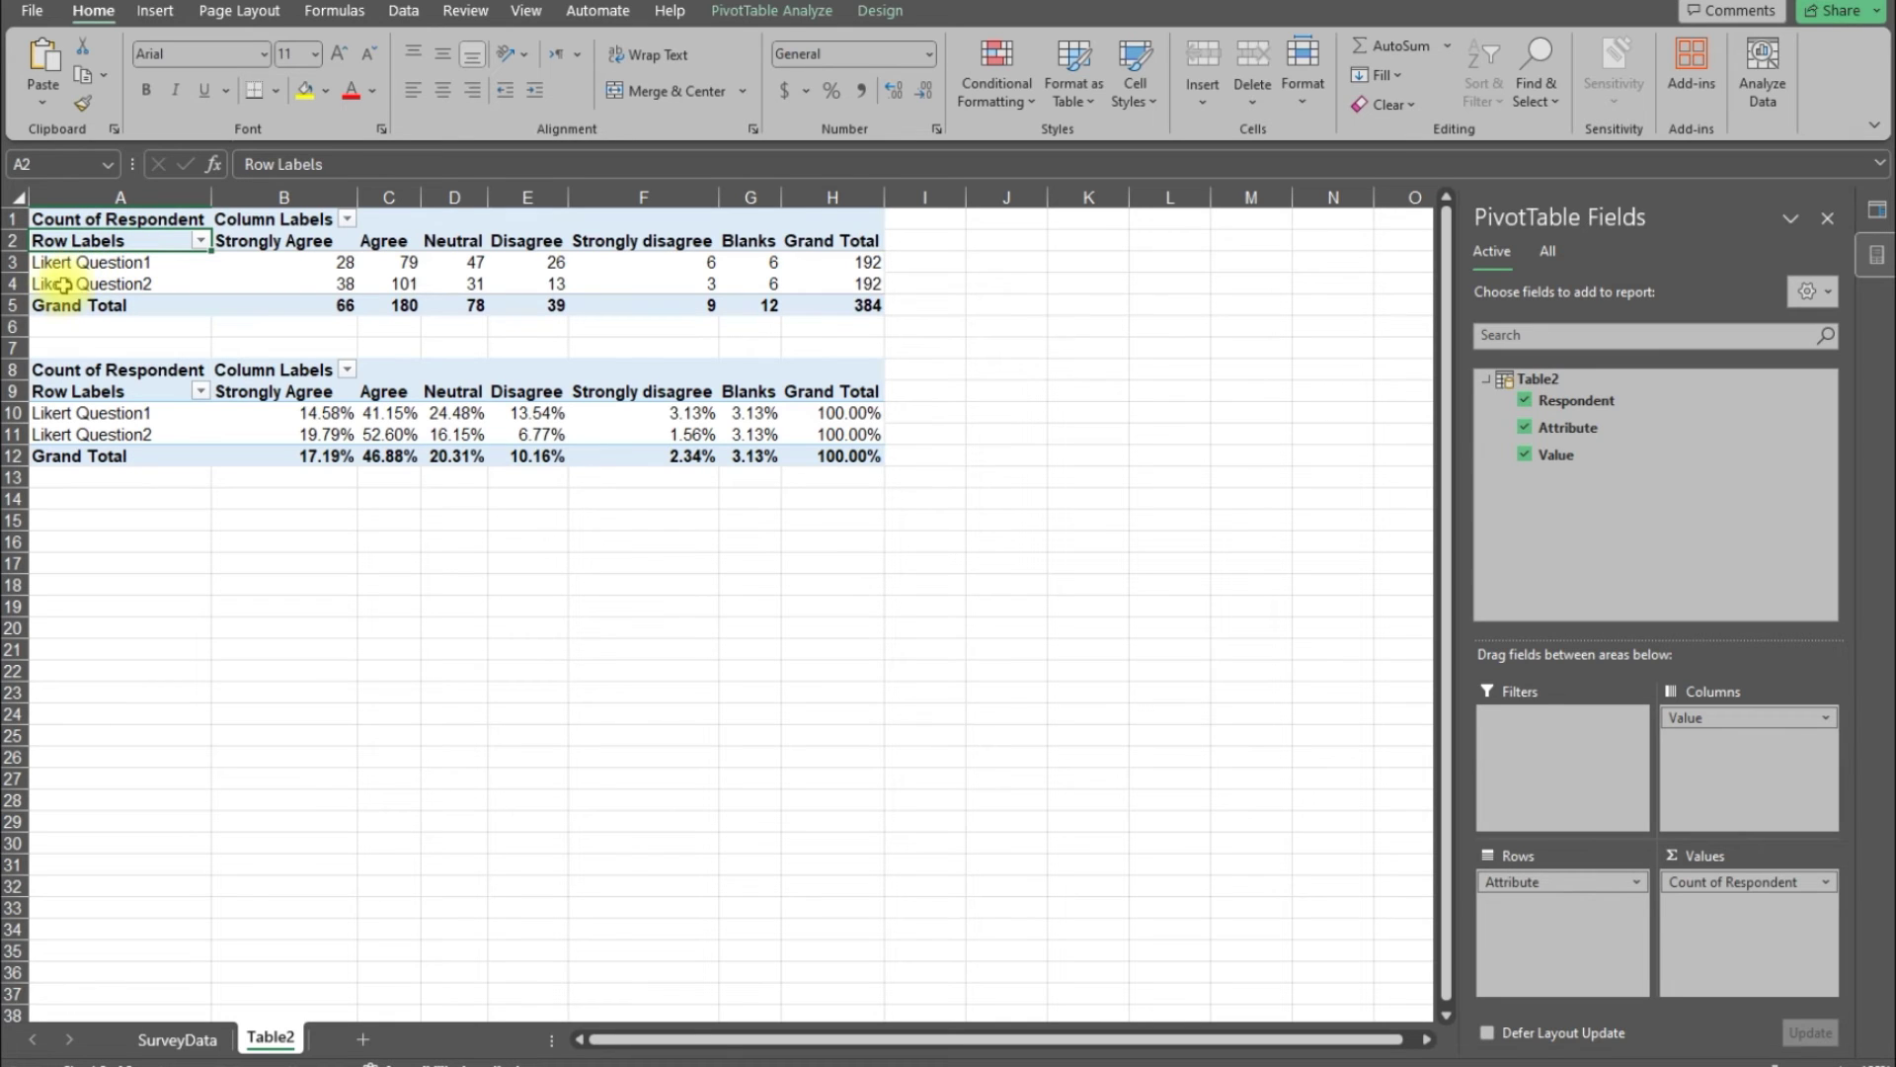
Copy header row A2:G2 and Likert Question2 row A4:G4 to A16
{"action": "left_click_drag", "start_coordinate": [92, 240], "coordinate": [747, 238]}
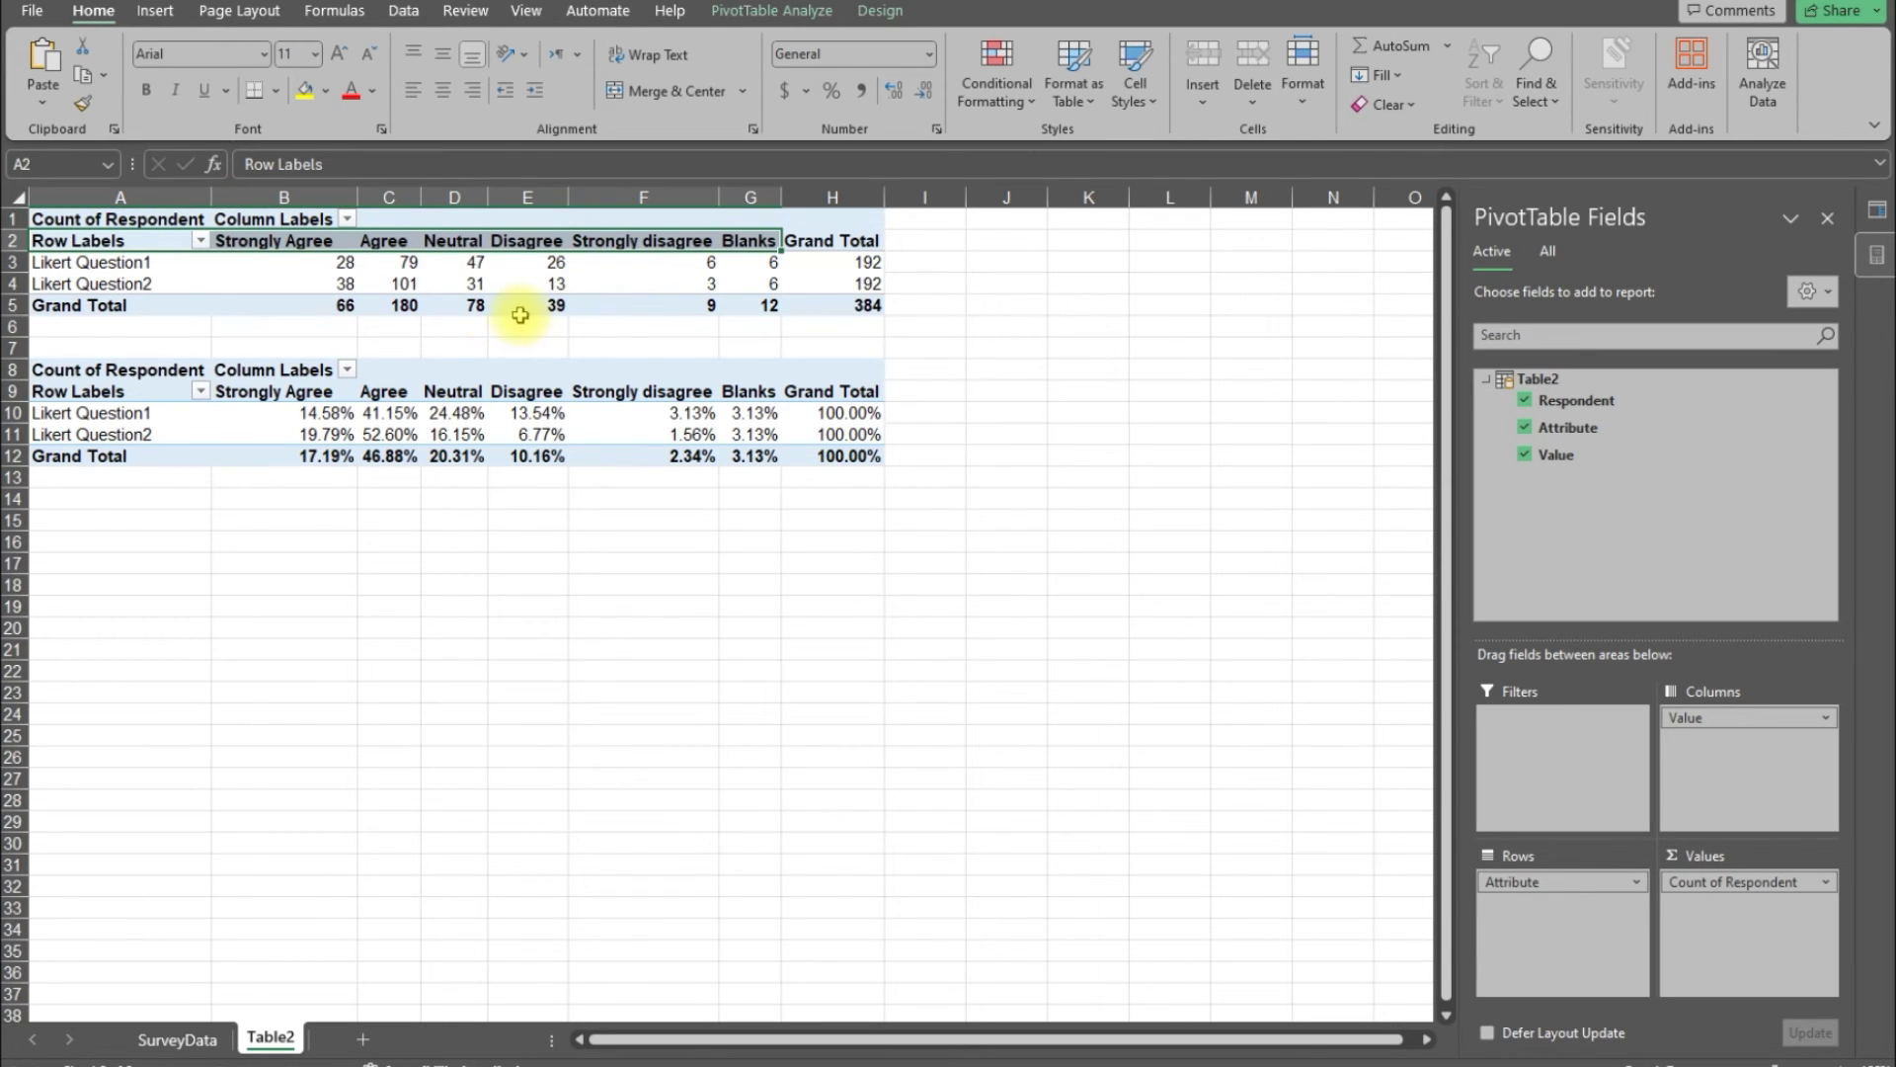
{"action": "left_click_drag", "start_coordinate": [84, 283], "coordinate": [763, 282]}
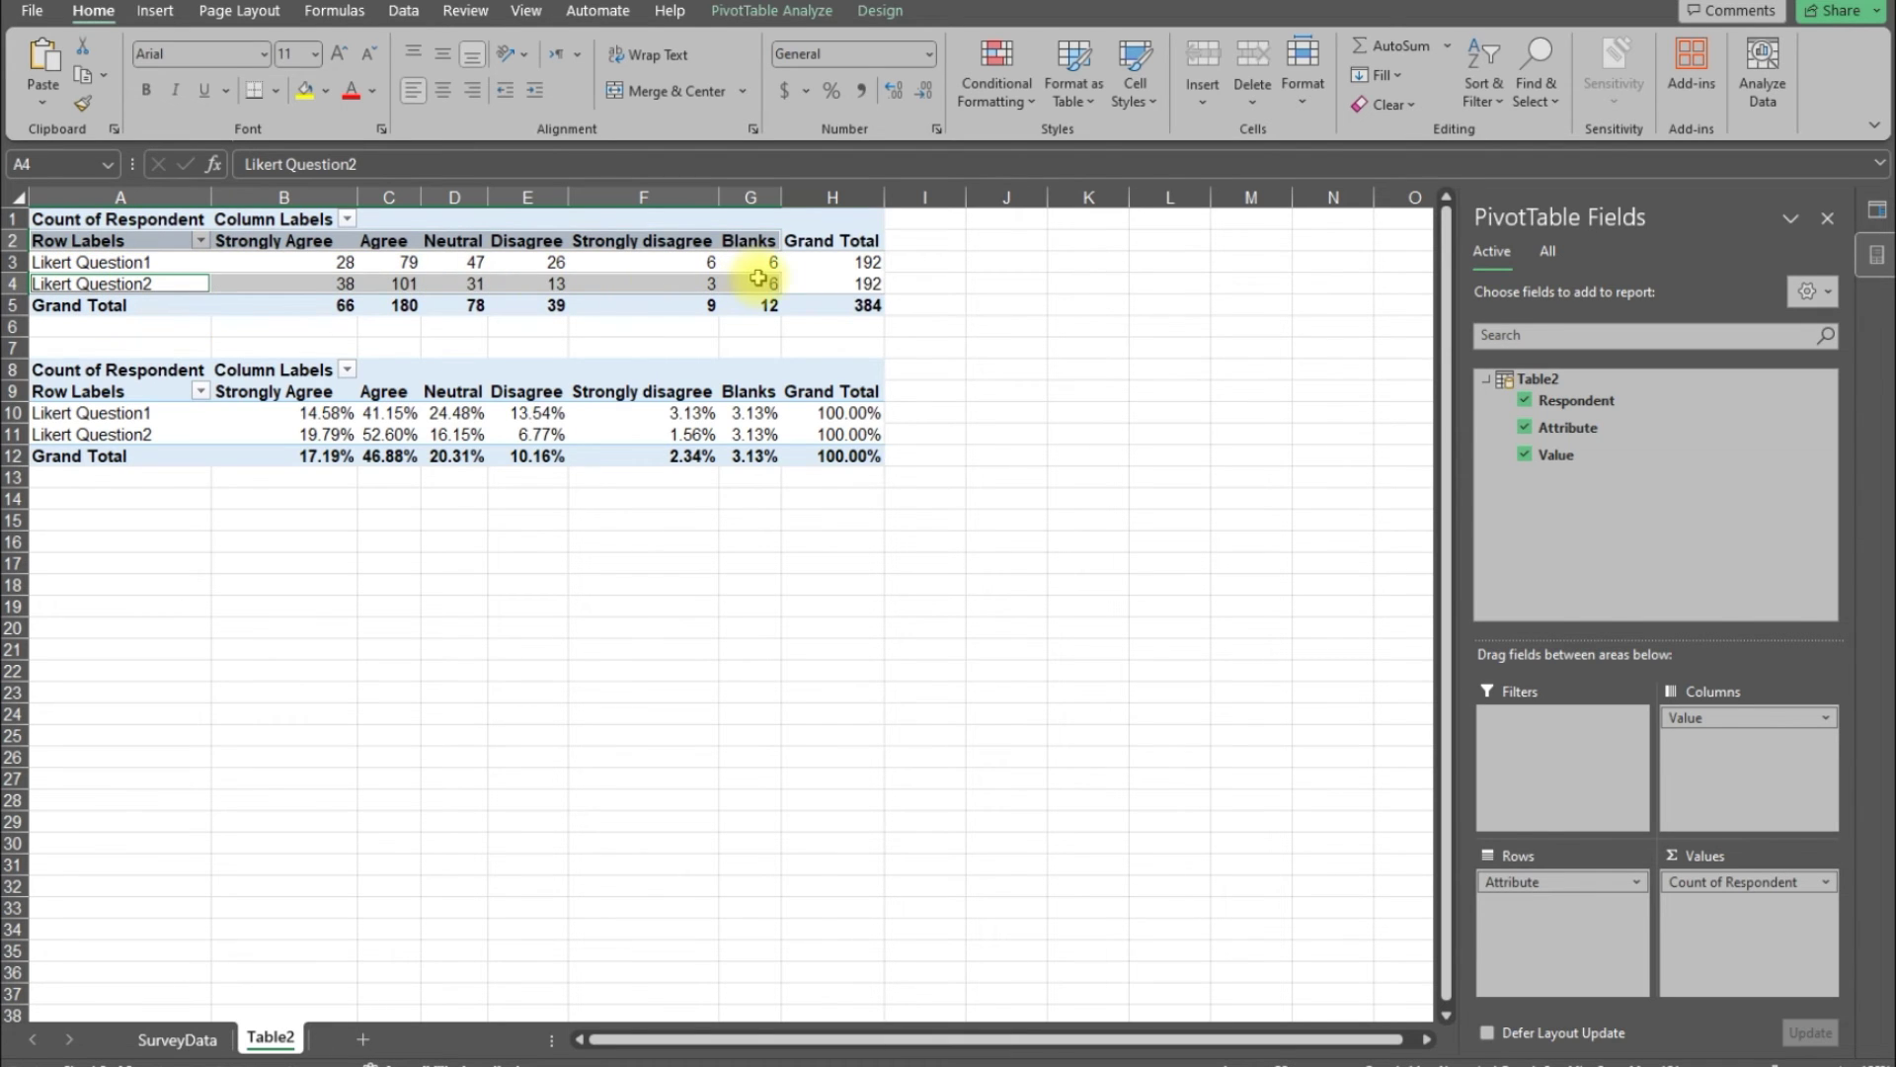
{"action": "key", "text": "ctrl+c"}
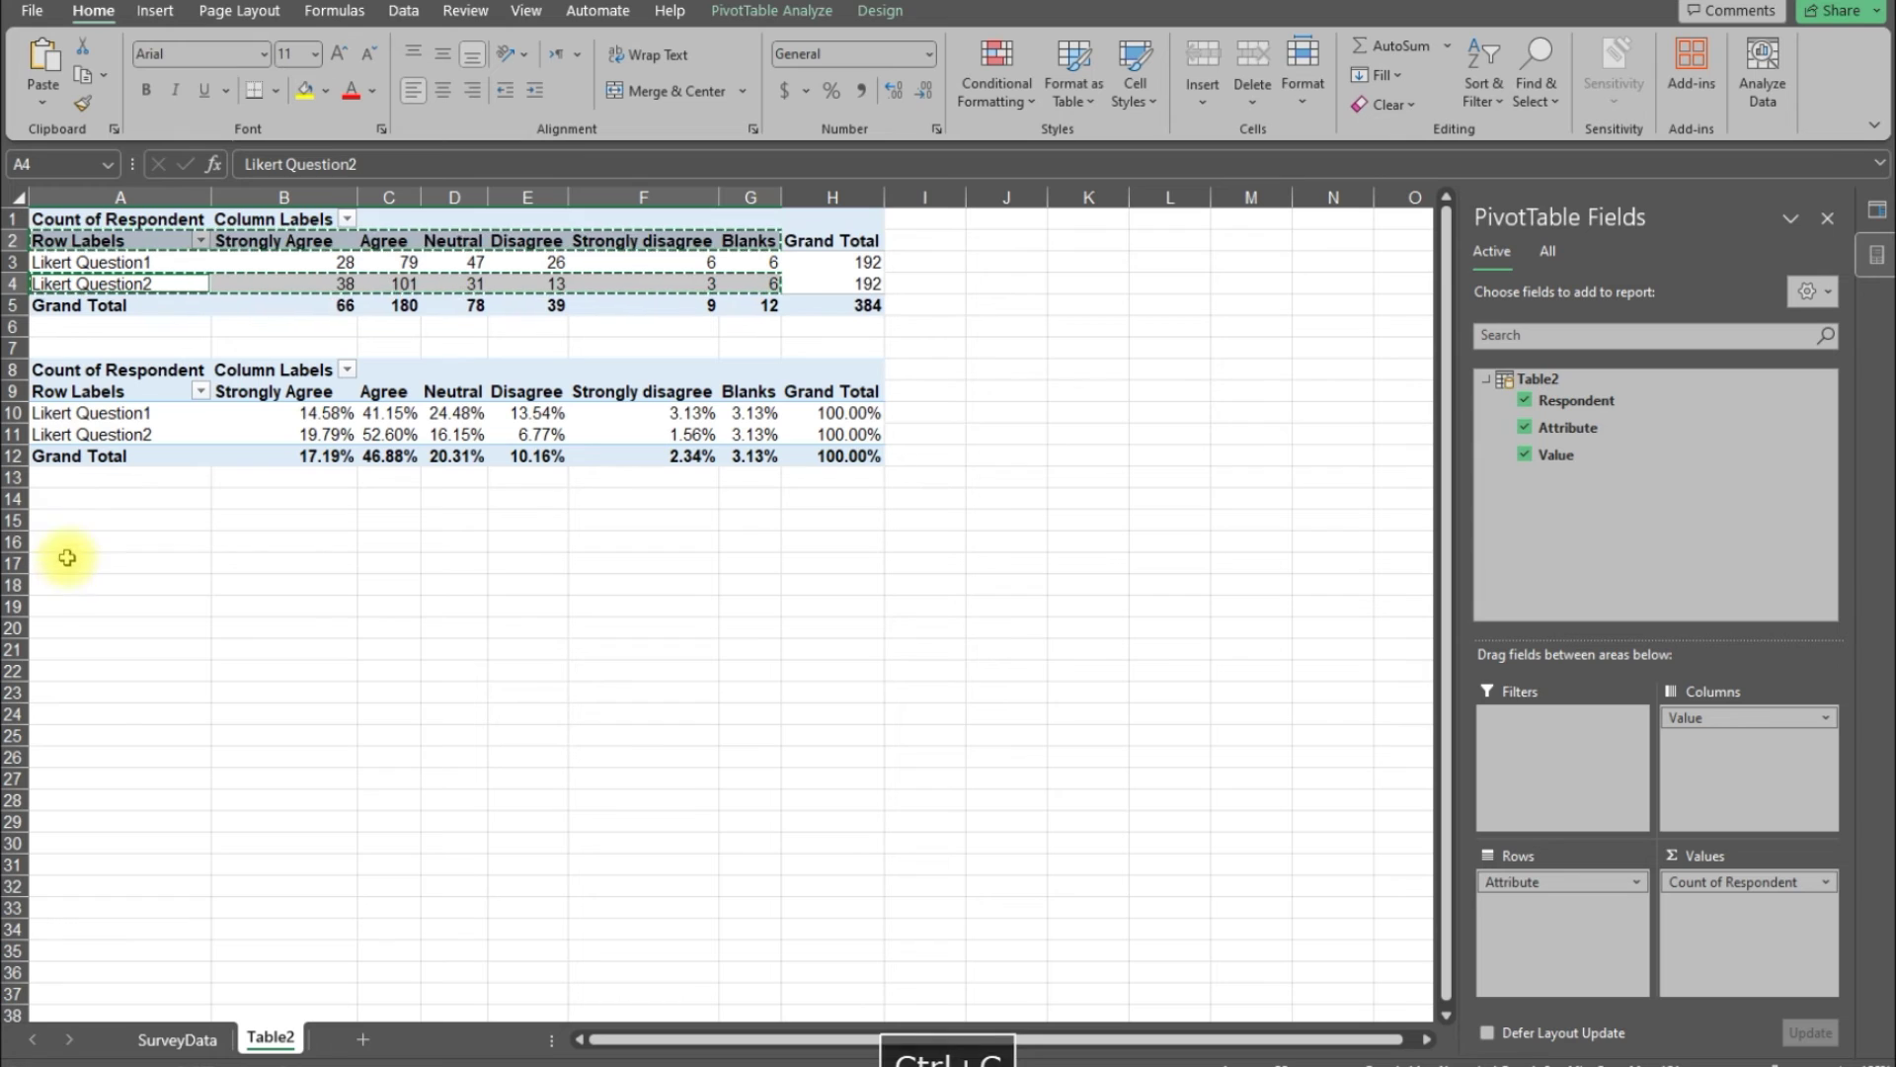
{"action": "left_click", "coordinate": [59, 544]}
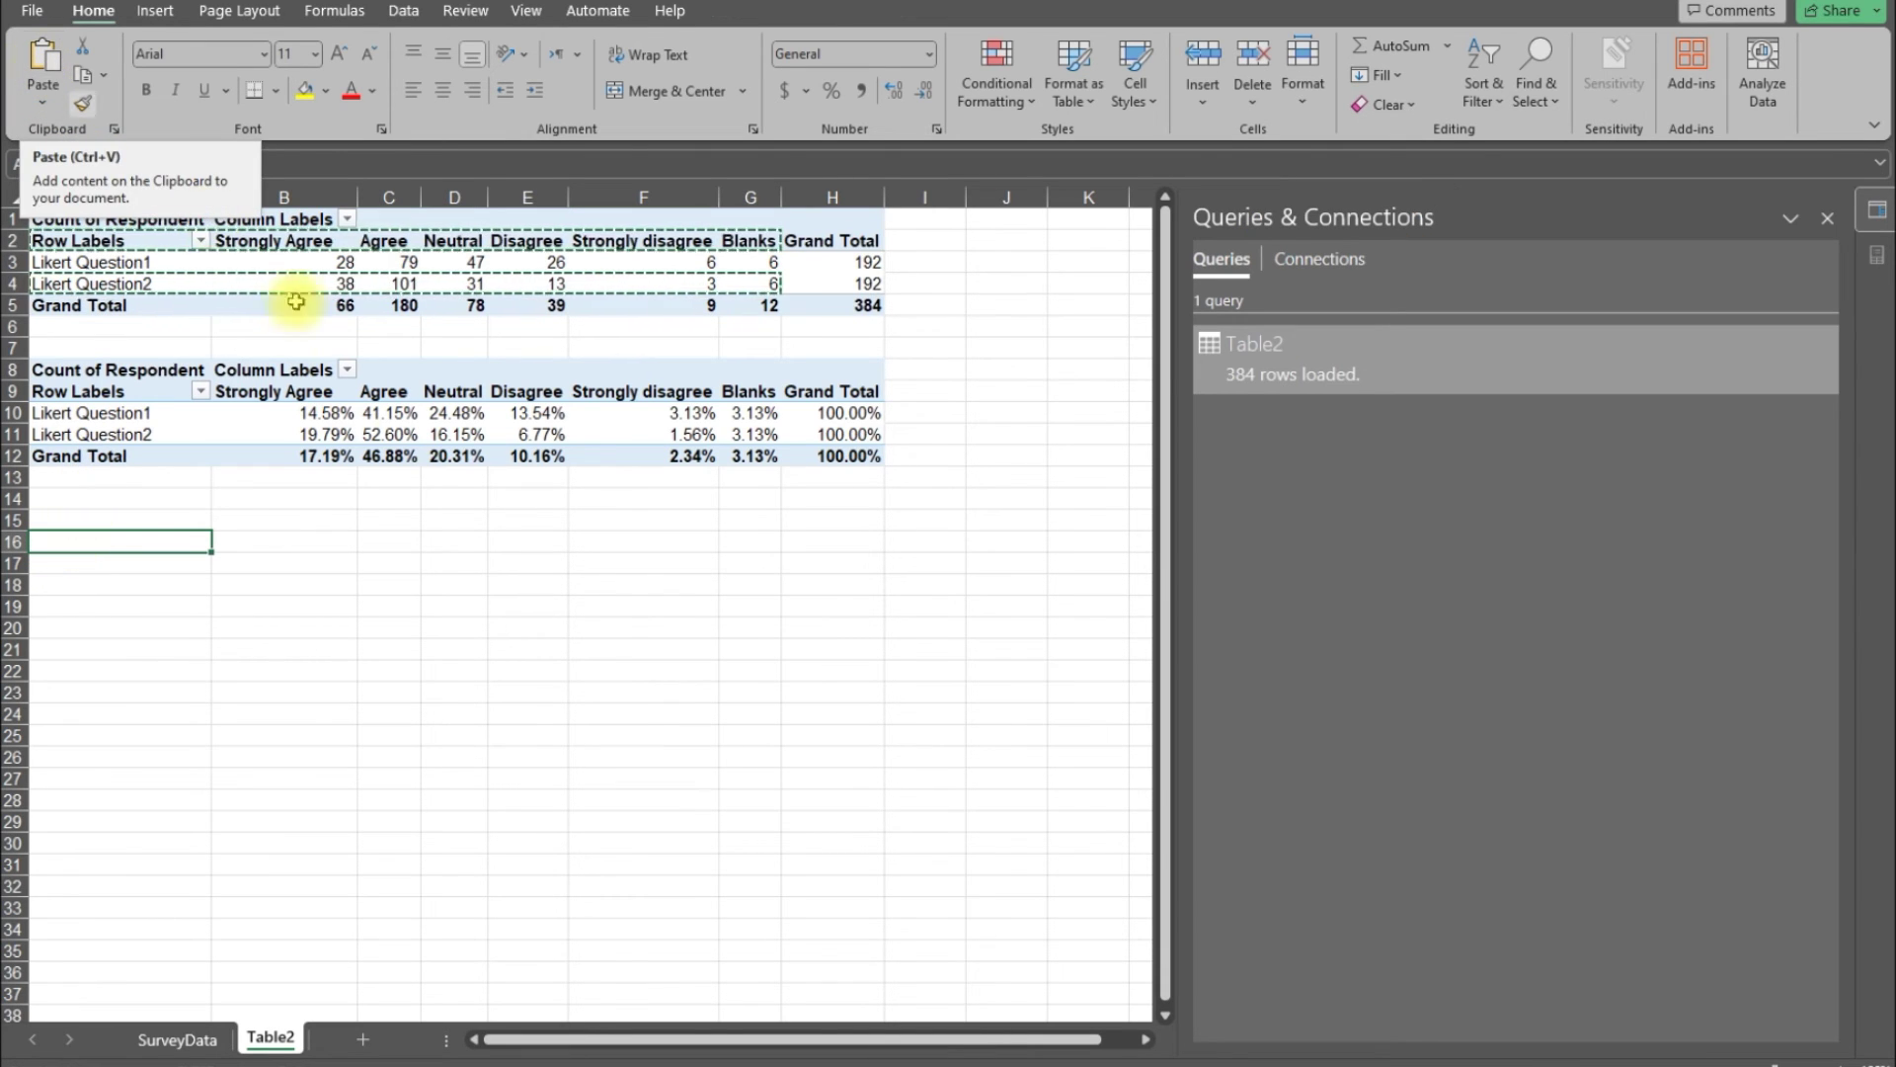
{"action": "key", "text": "Return"}
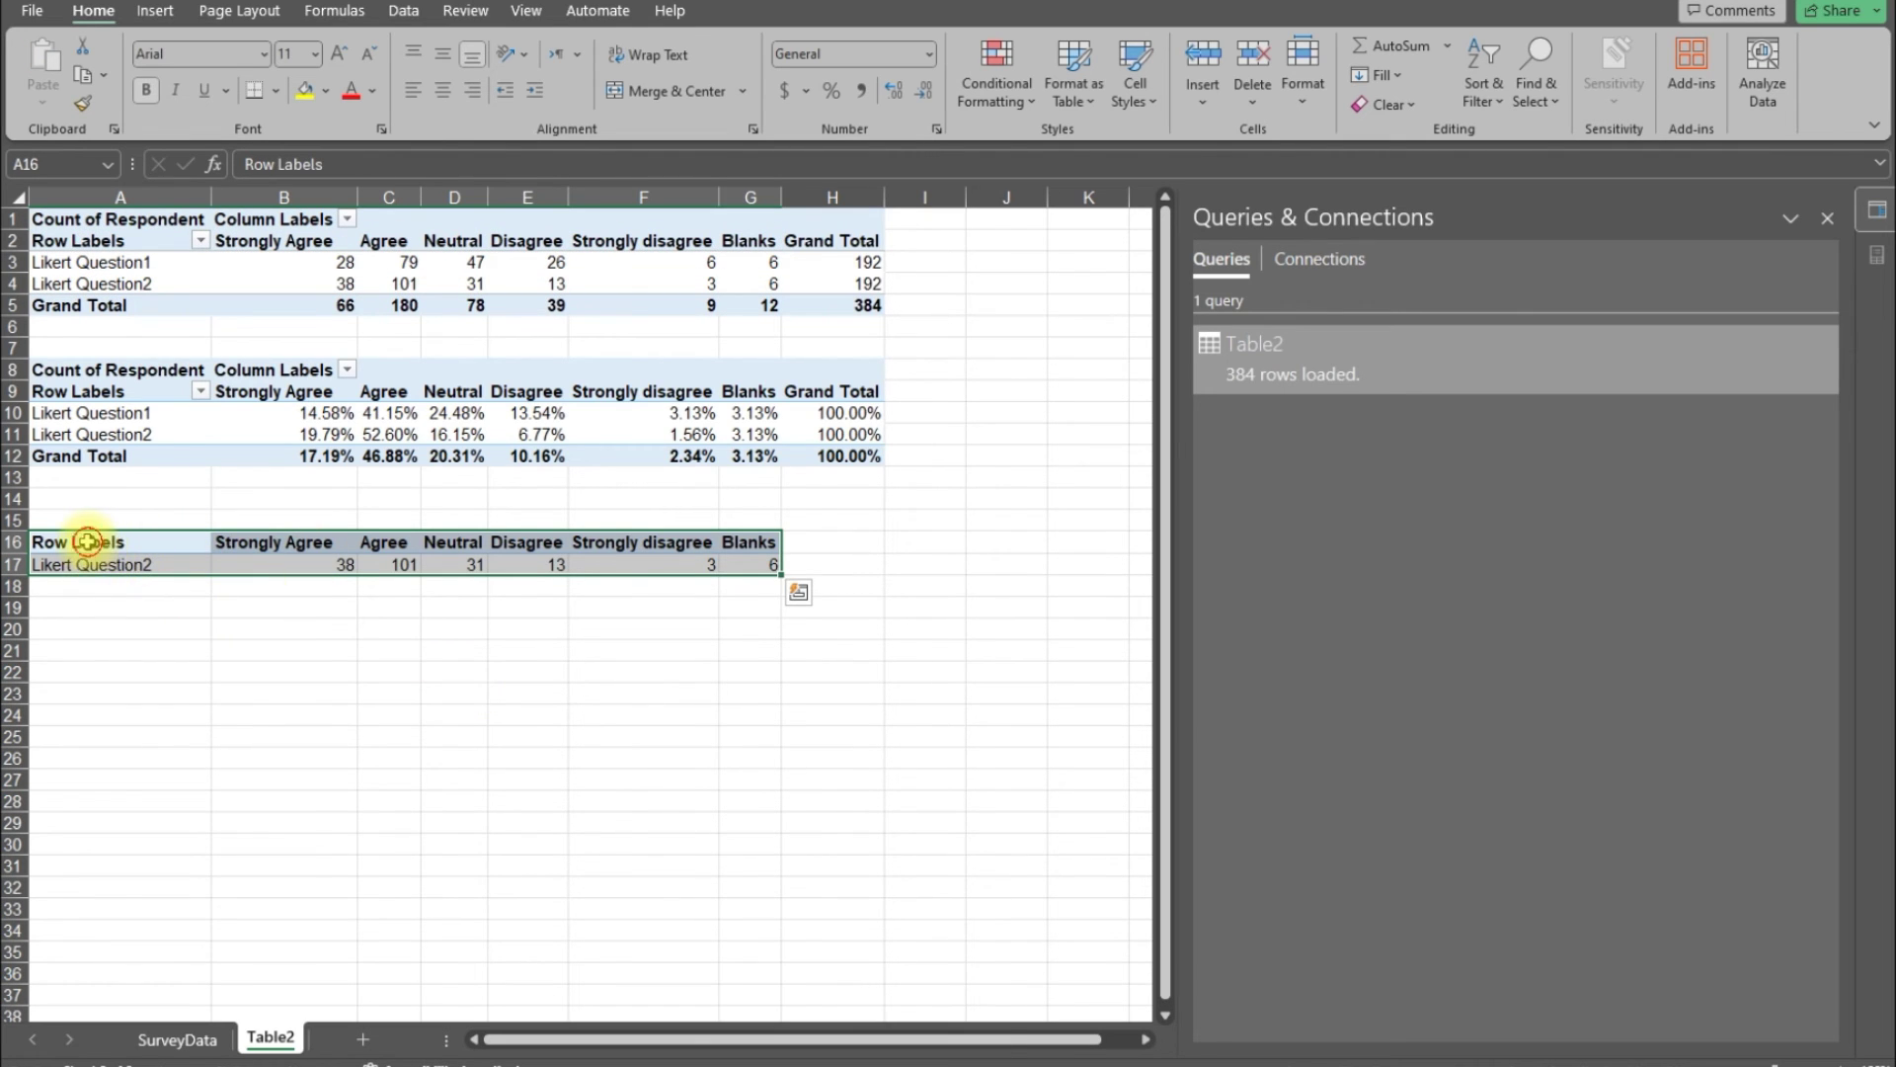
{"action": "left_click_drag", "start_coordinate": [87, 543], "coordinate": [758, 571]}
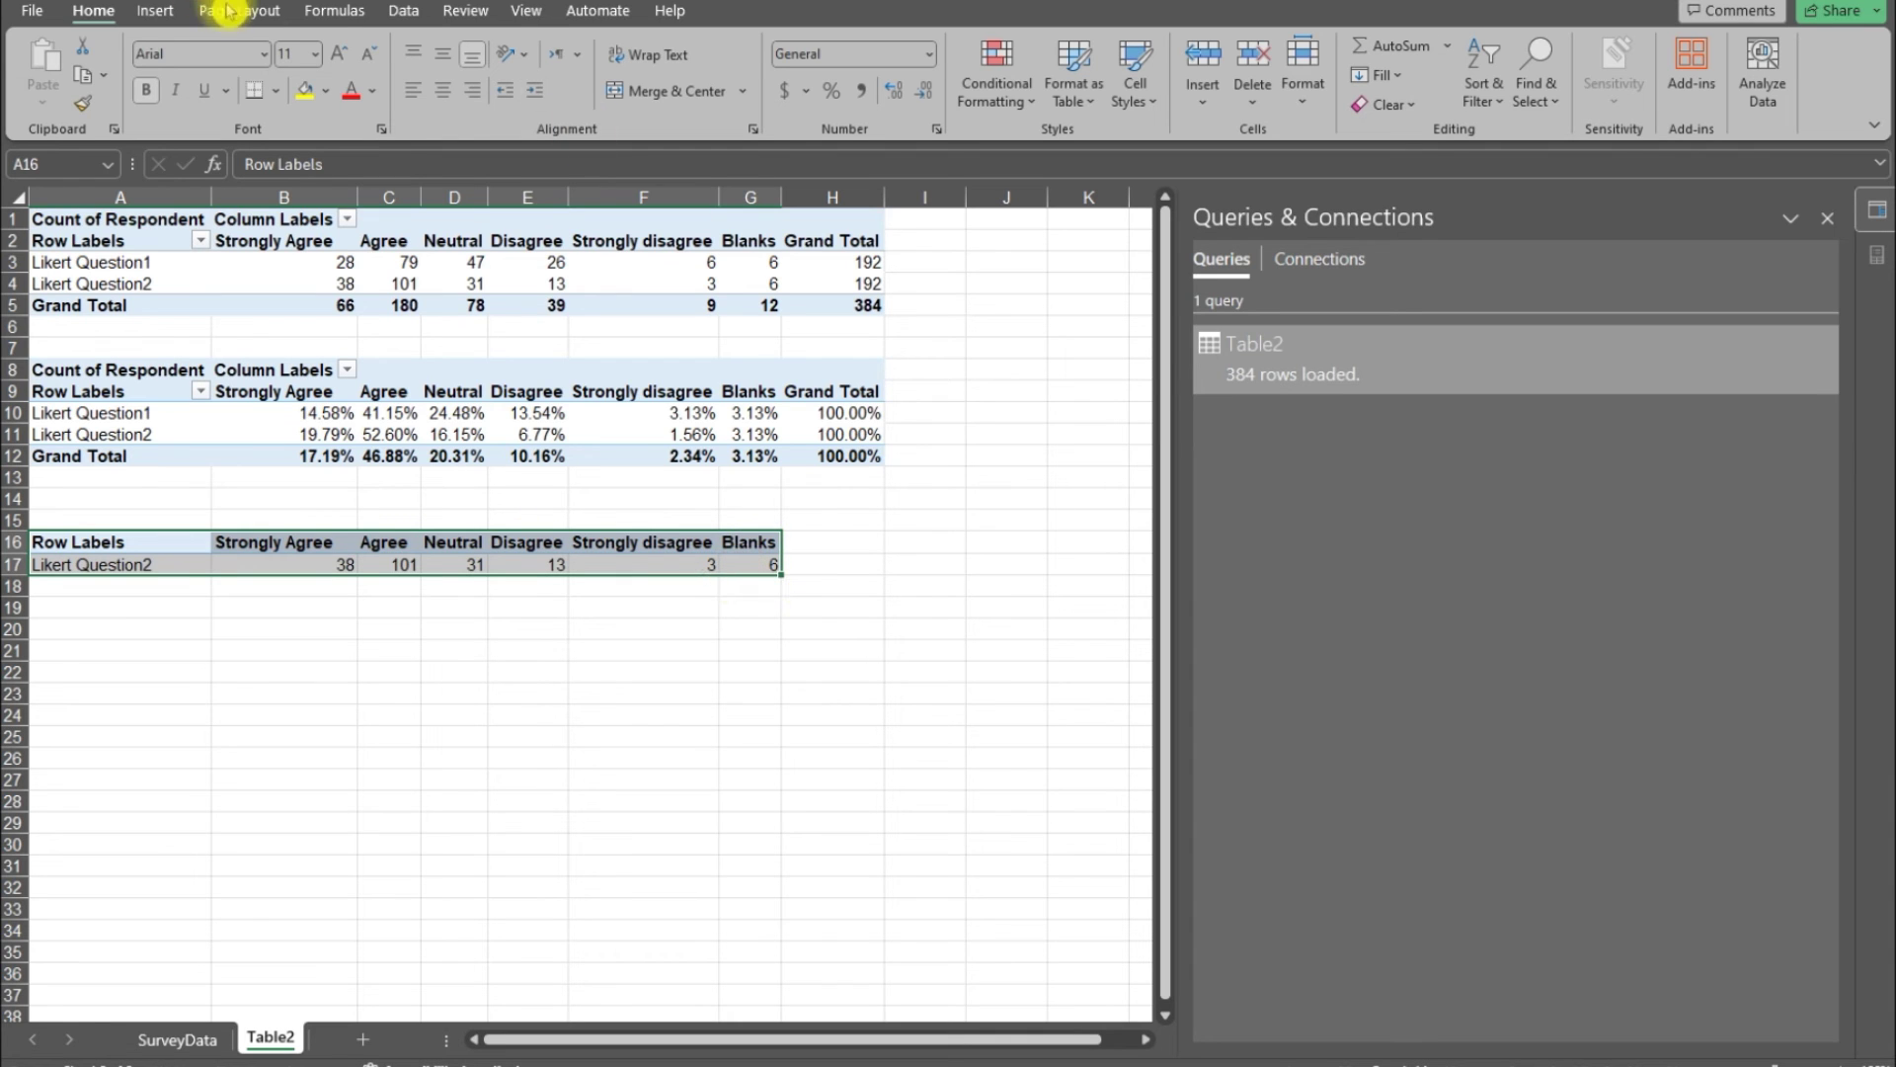
Insert a 2-D Clustered Bar chart from A16:G17 and select its Likert Question2 title
{"action": "left_click", "coordinate": [161, 10]}
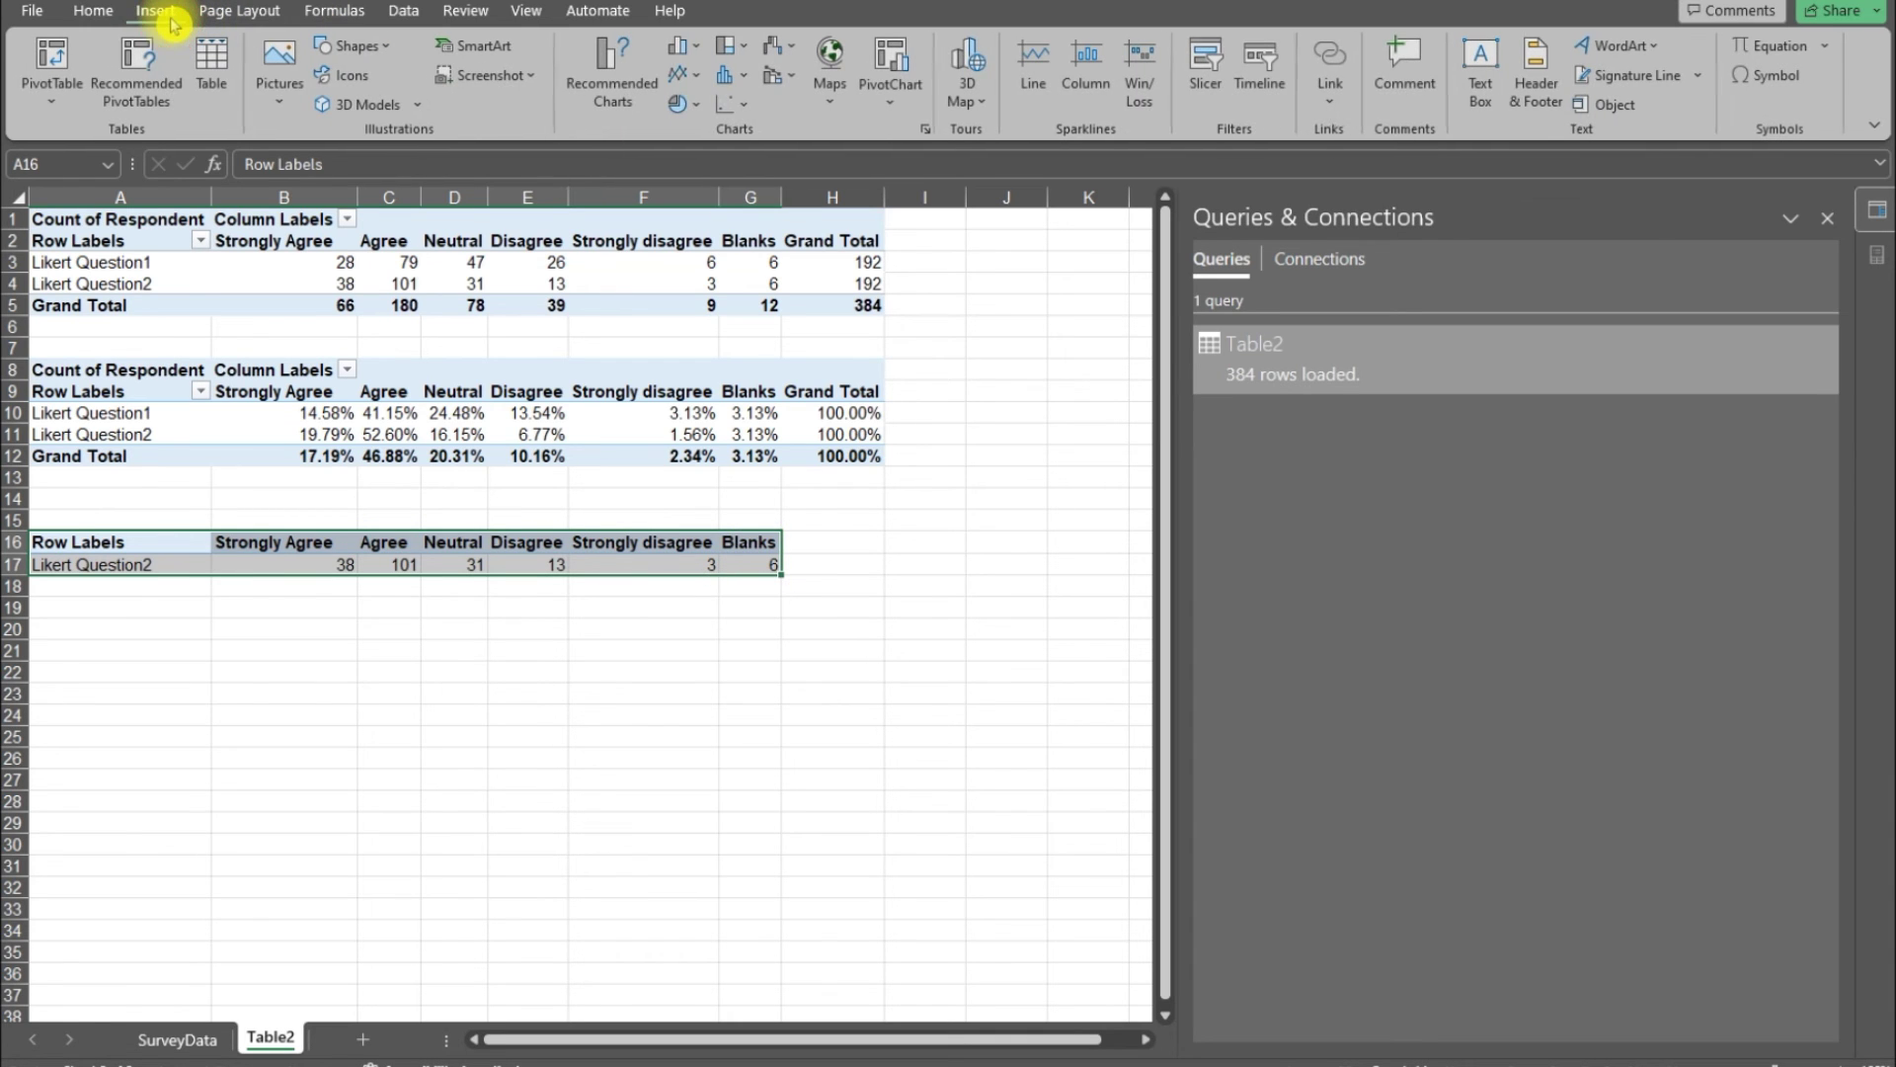
{"action": "left_click", "coordinate": [699, 52]}
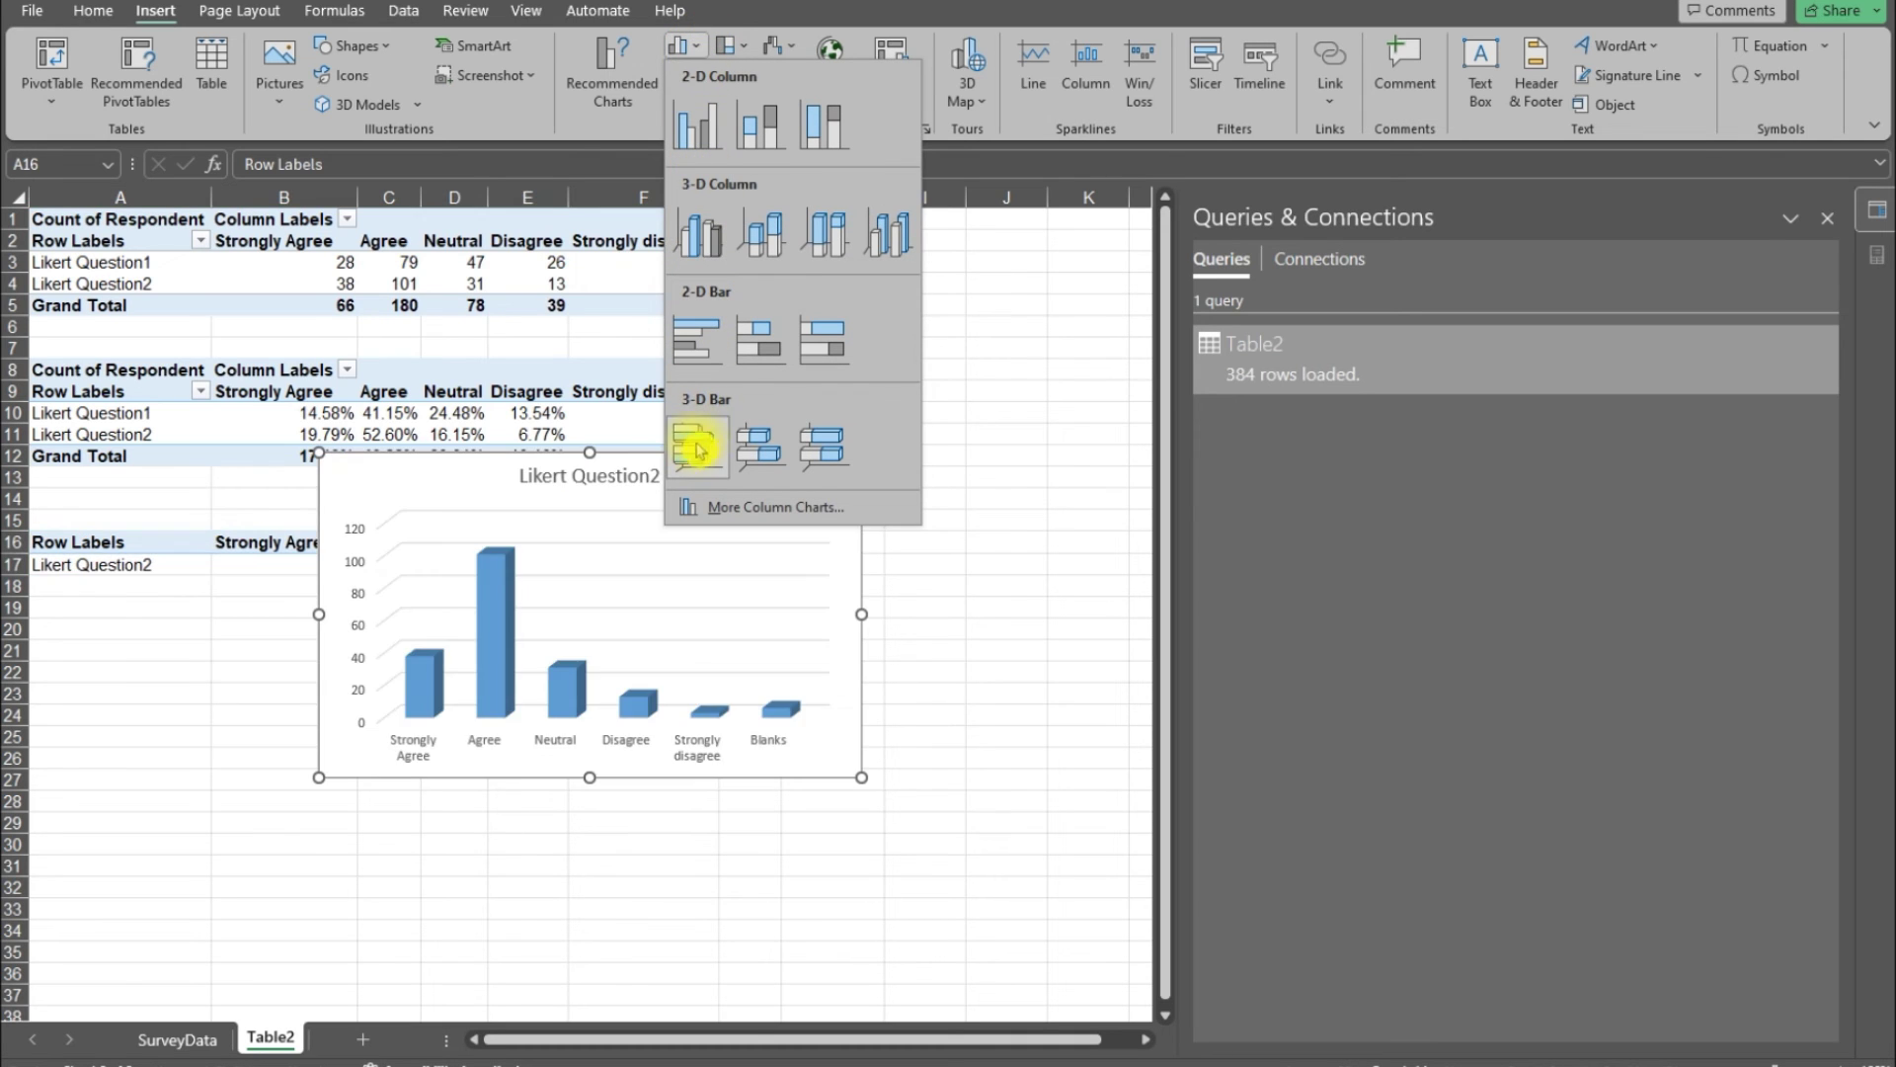
{"action": "left_click", "coordinate": [702, 348]}
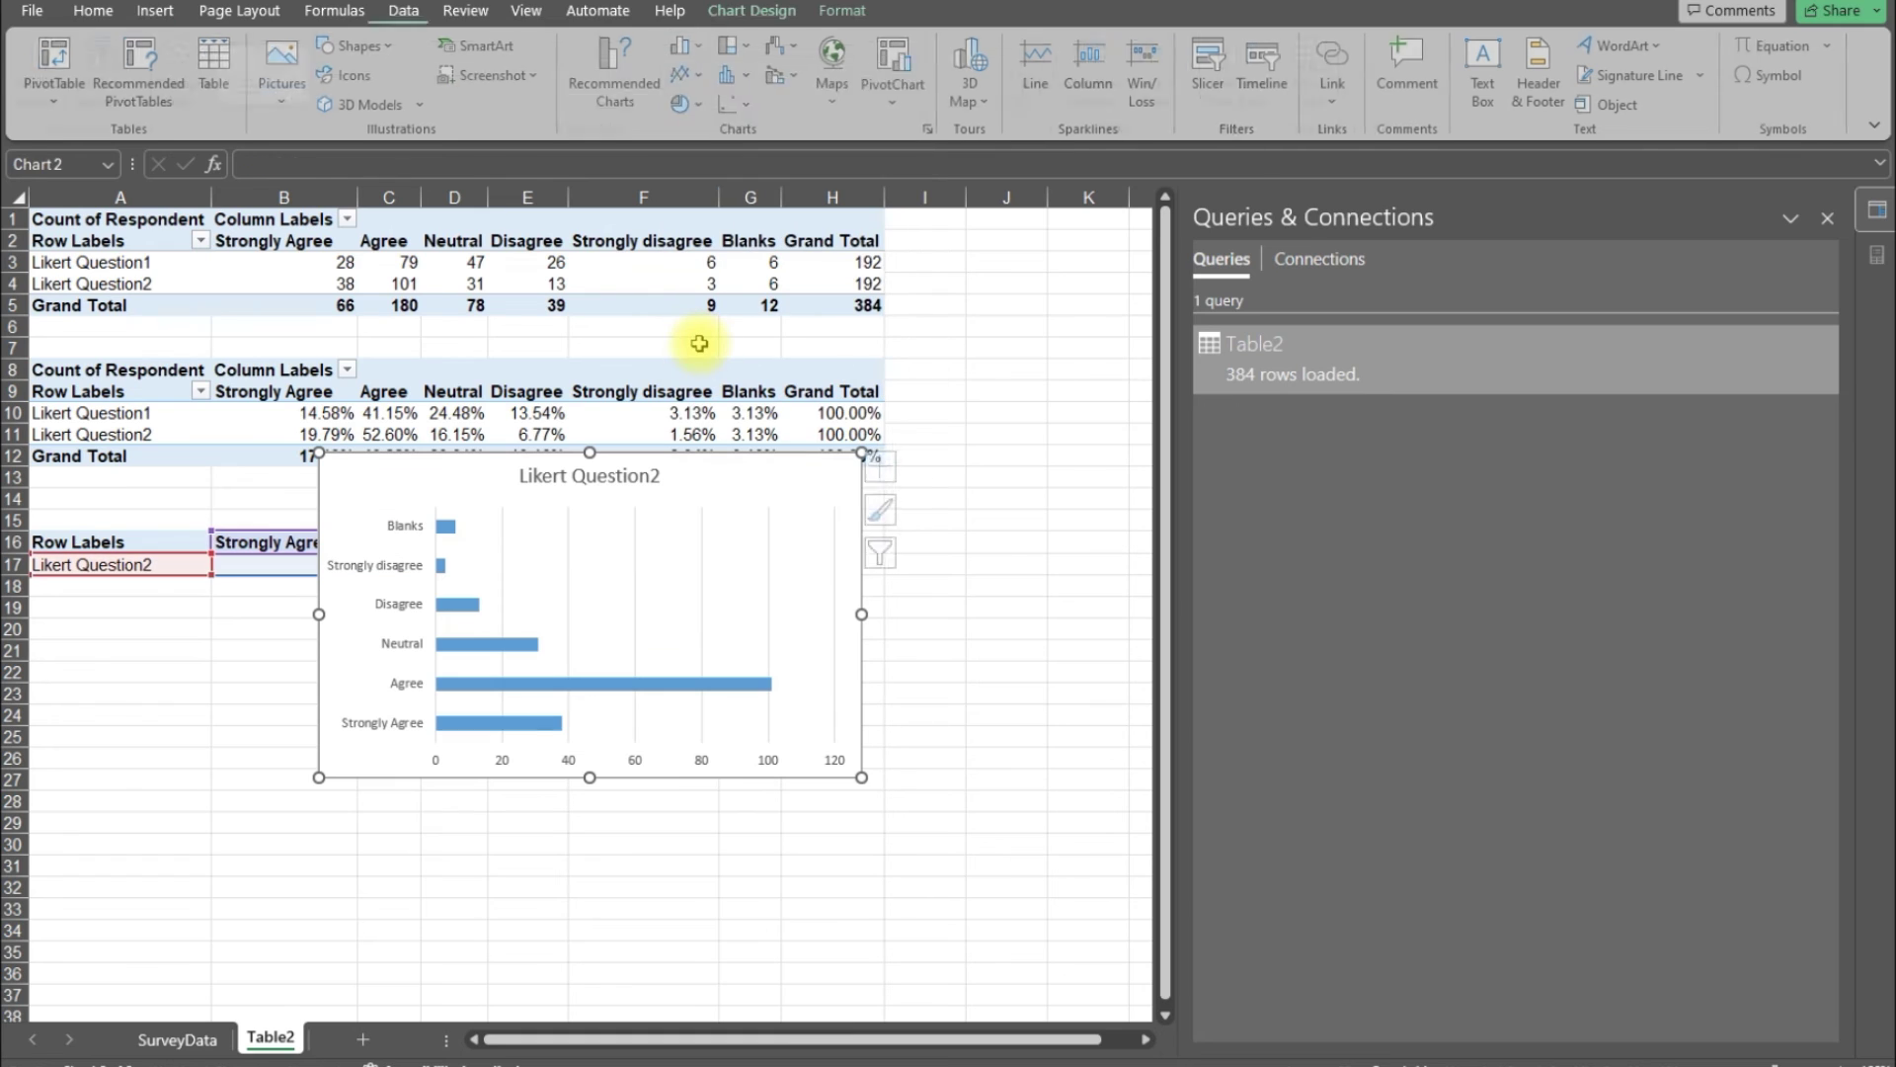
{"action": "left_click", "coordinate": [663, 477]}
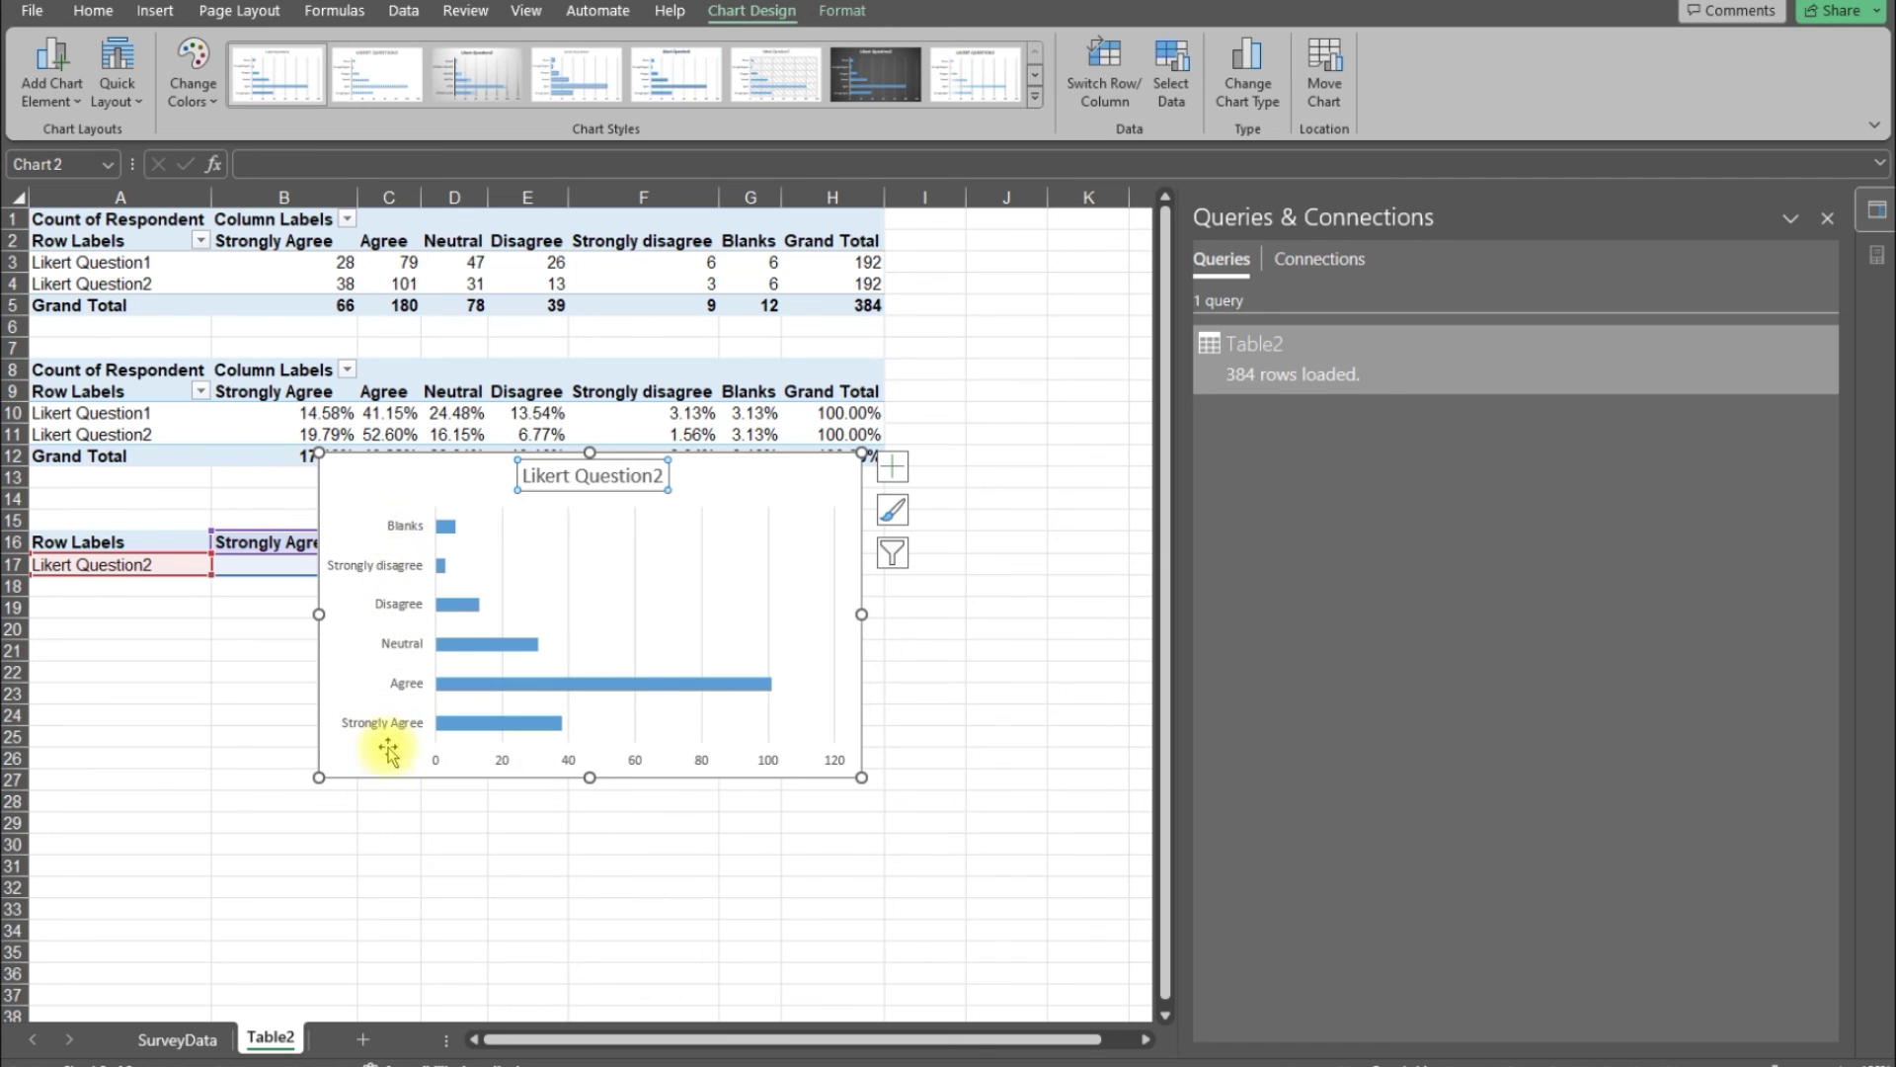
Enable 'Categories in reverse order' on the vertical axis and drag the chart to the right of the tables
{"action": "left_click", "coordinate": [398, 572]}
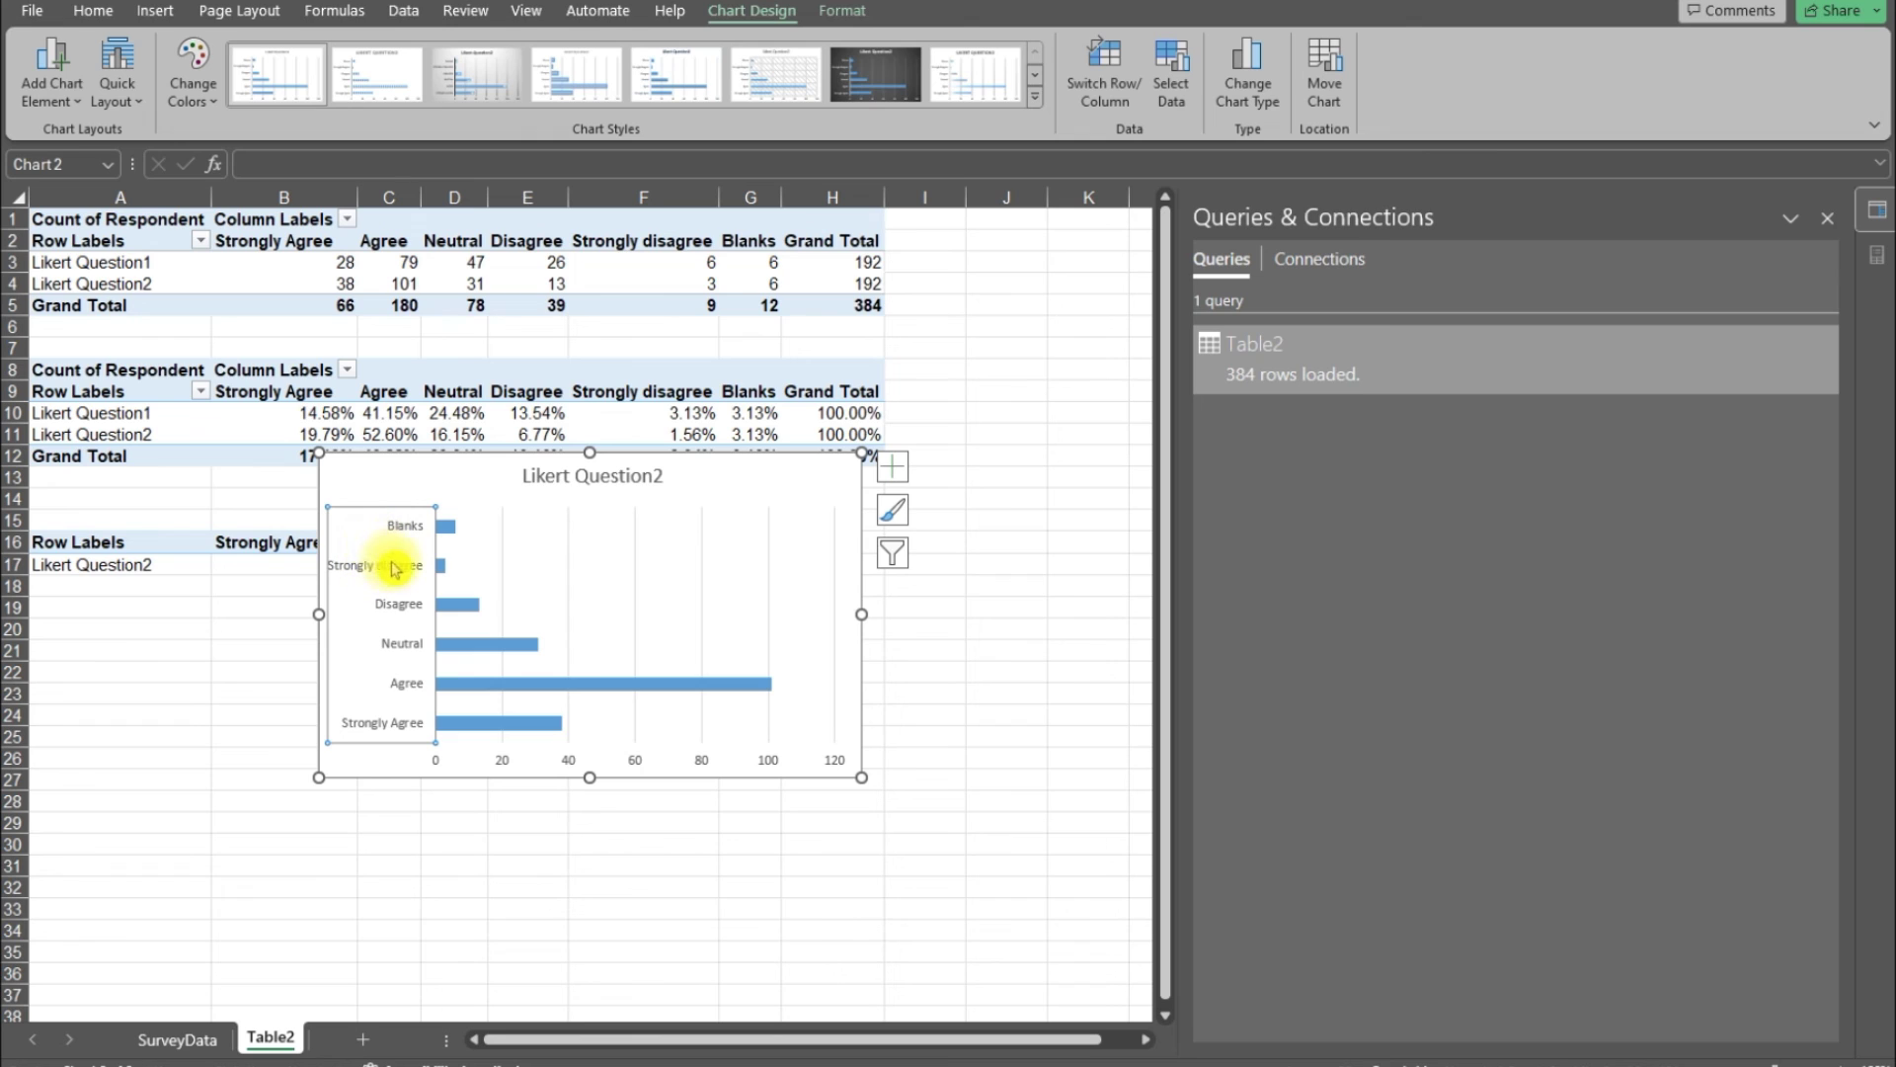
{"action": "right_click", "coordinate": [398, 565]}
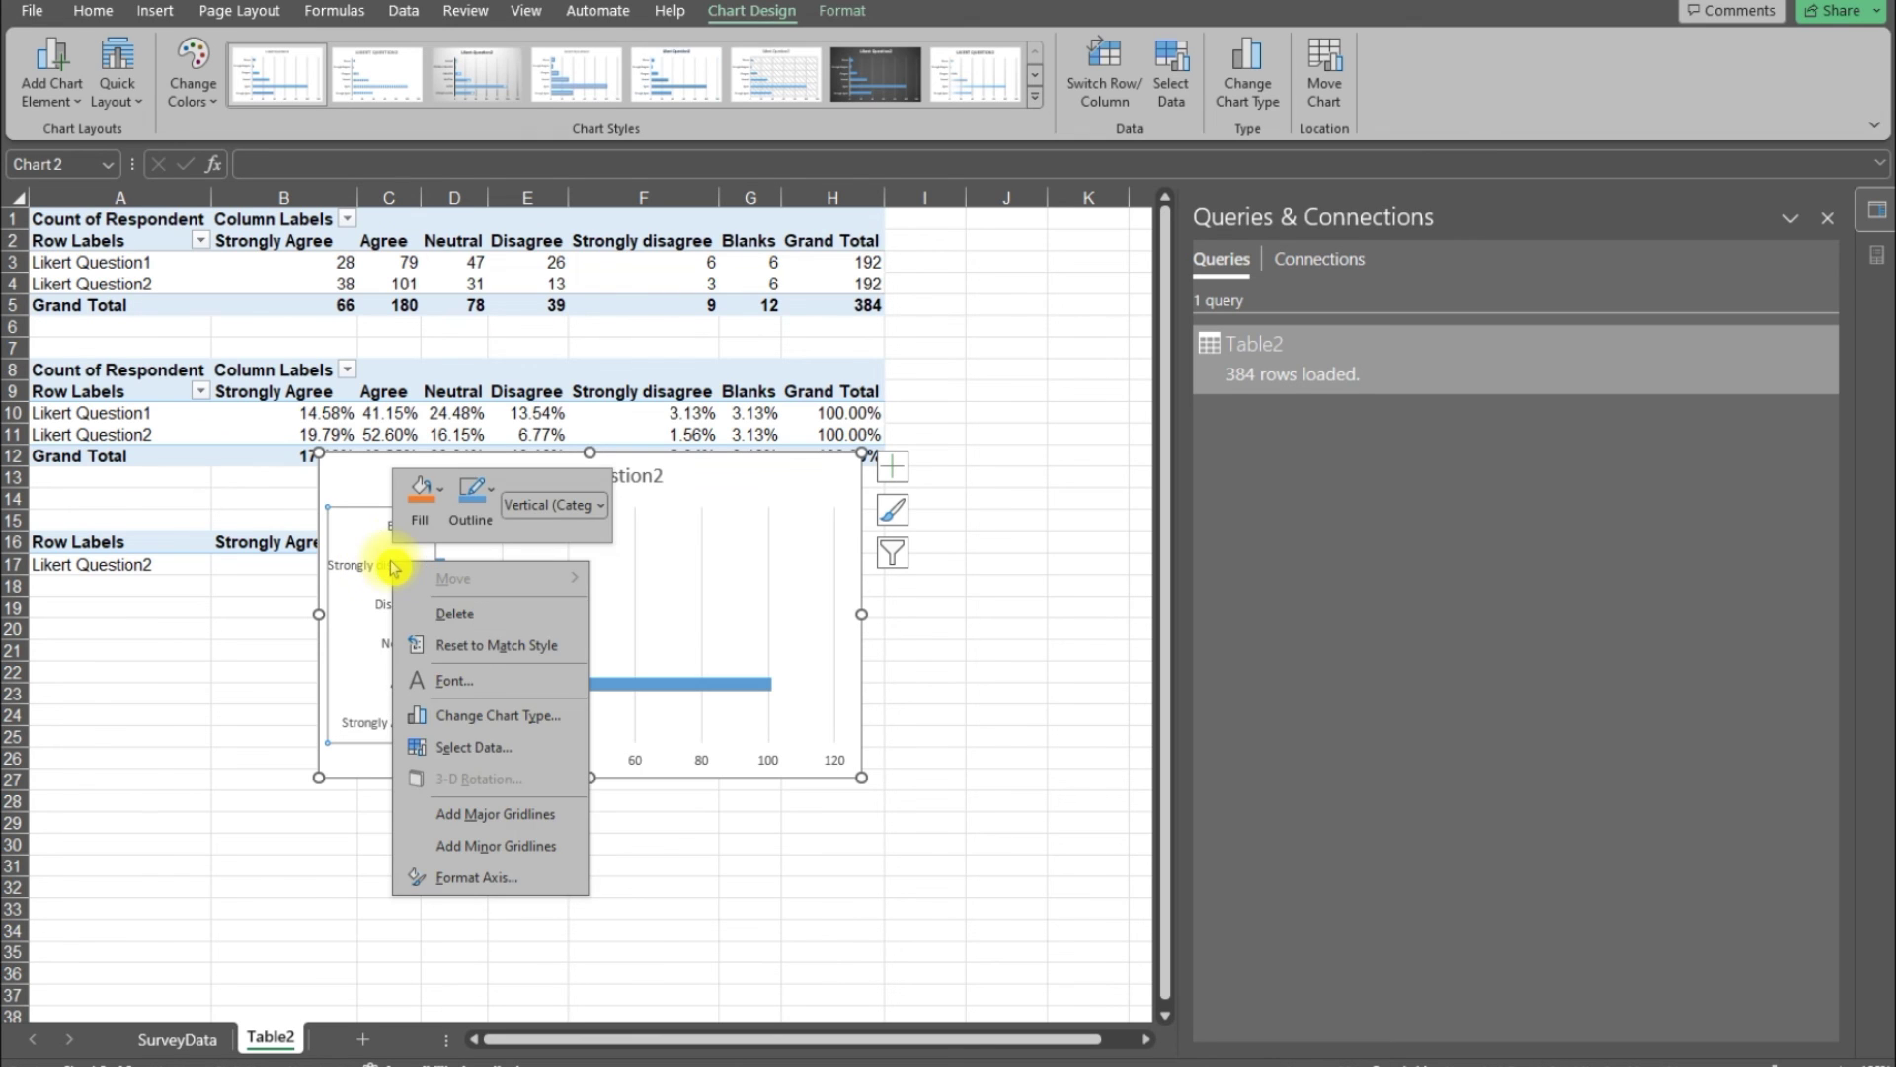
{"action": "left_click", "coordinate": [507, 883]}
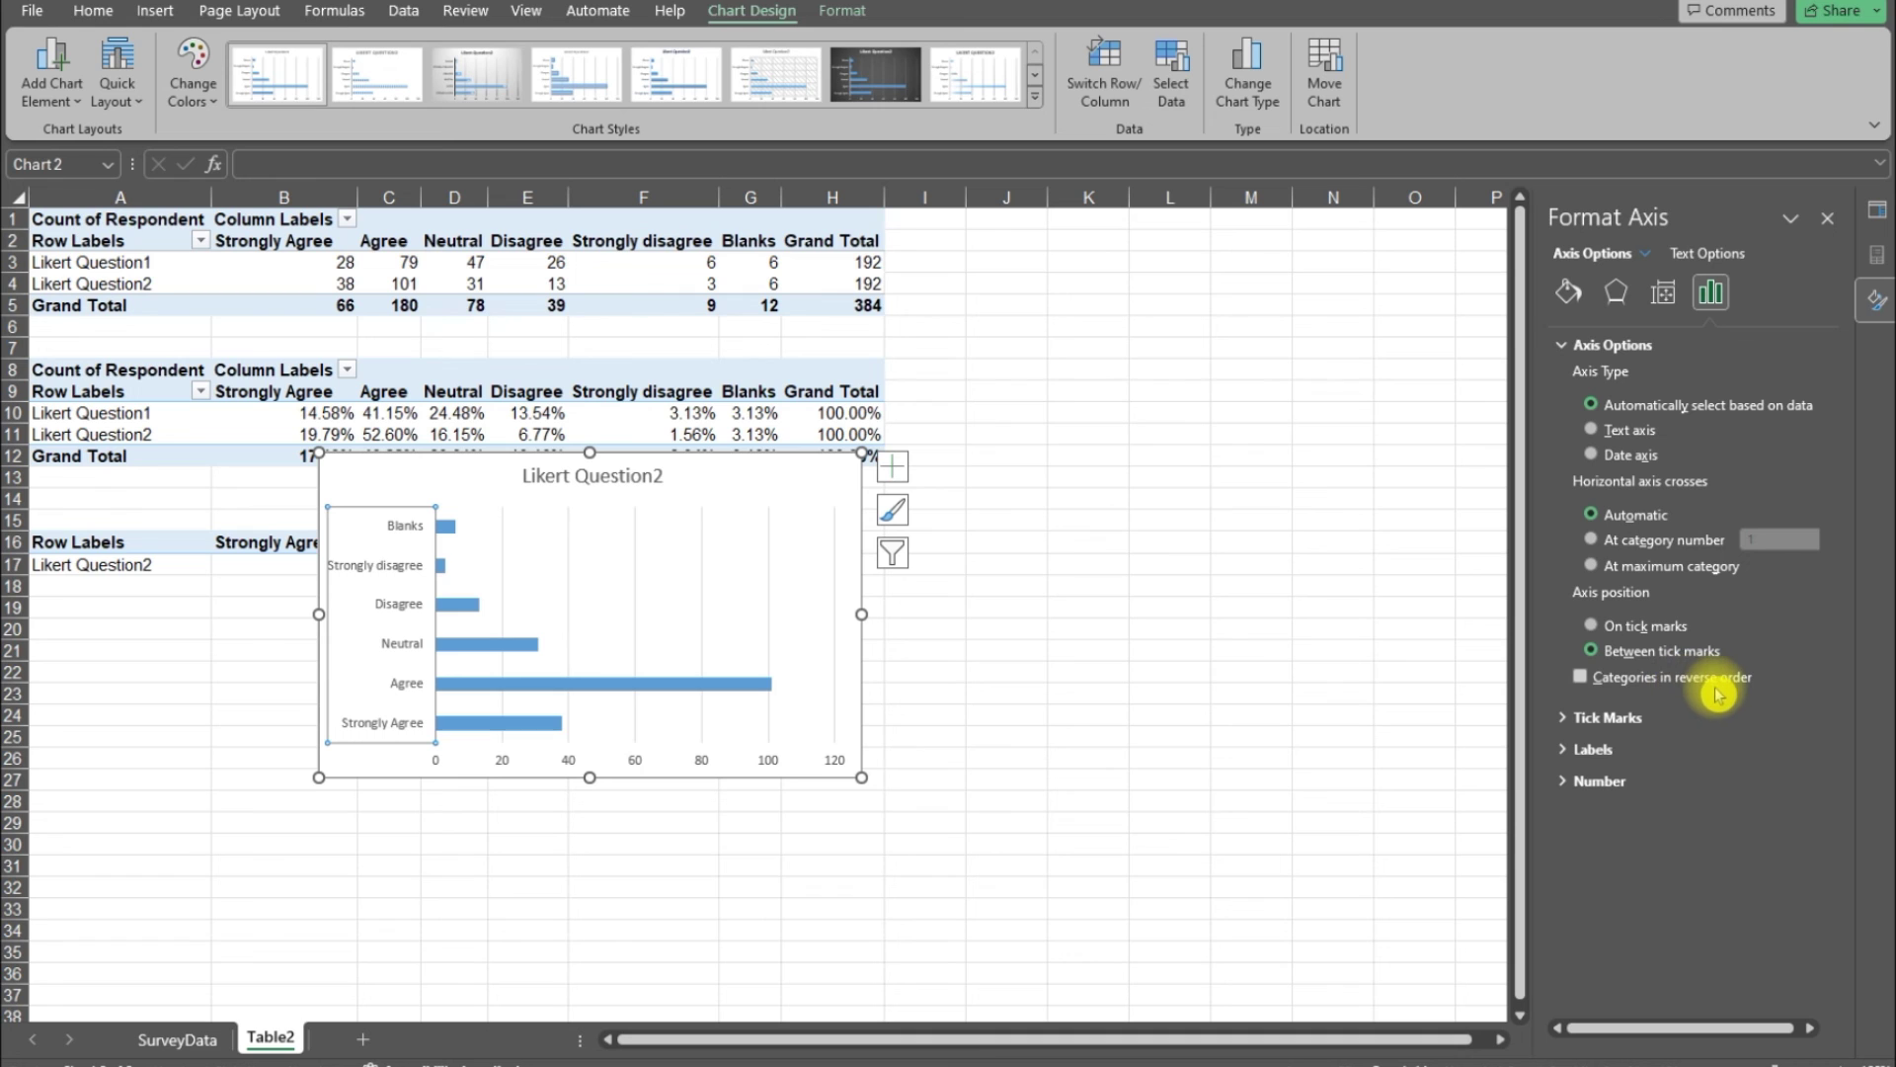
{"action": "left_click", "coordinate": [1582, 679]}
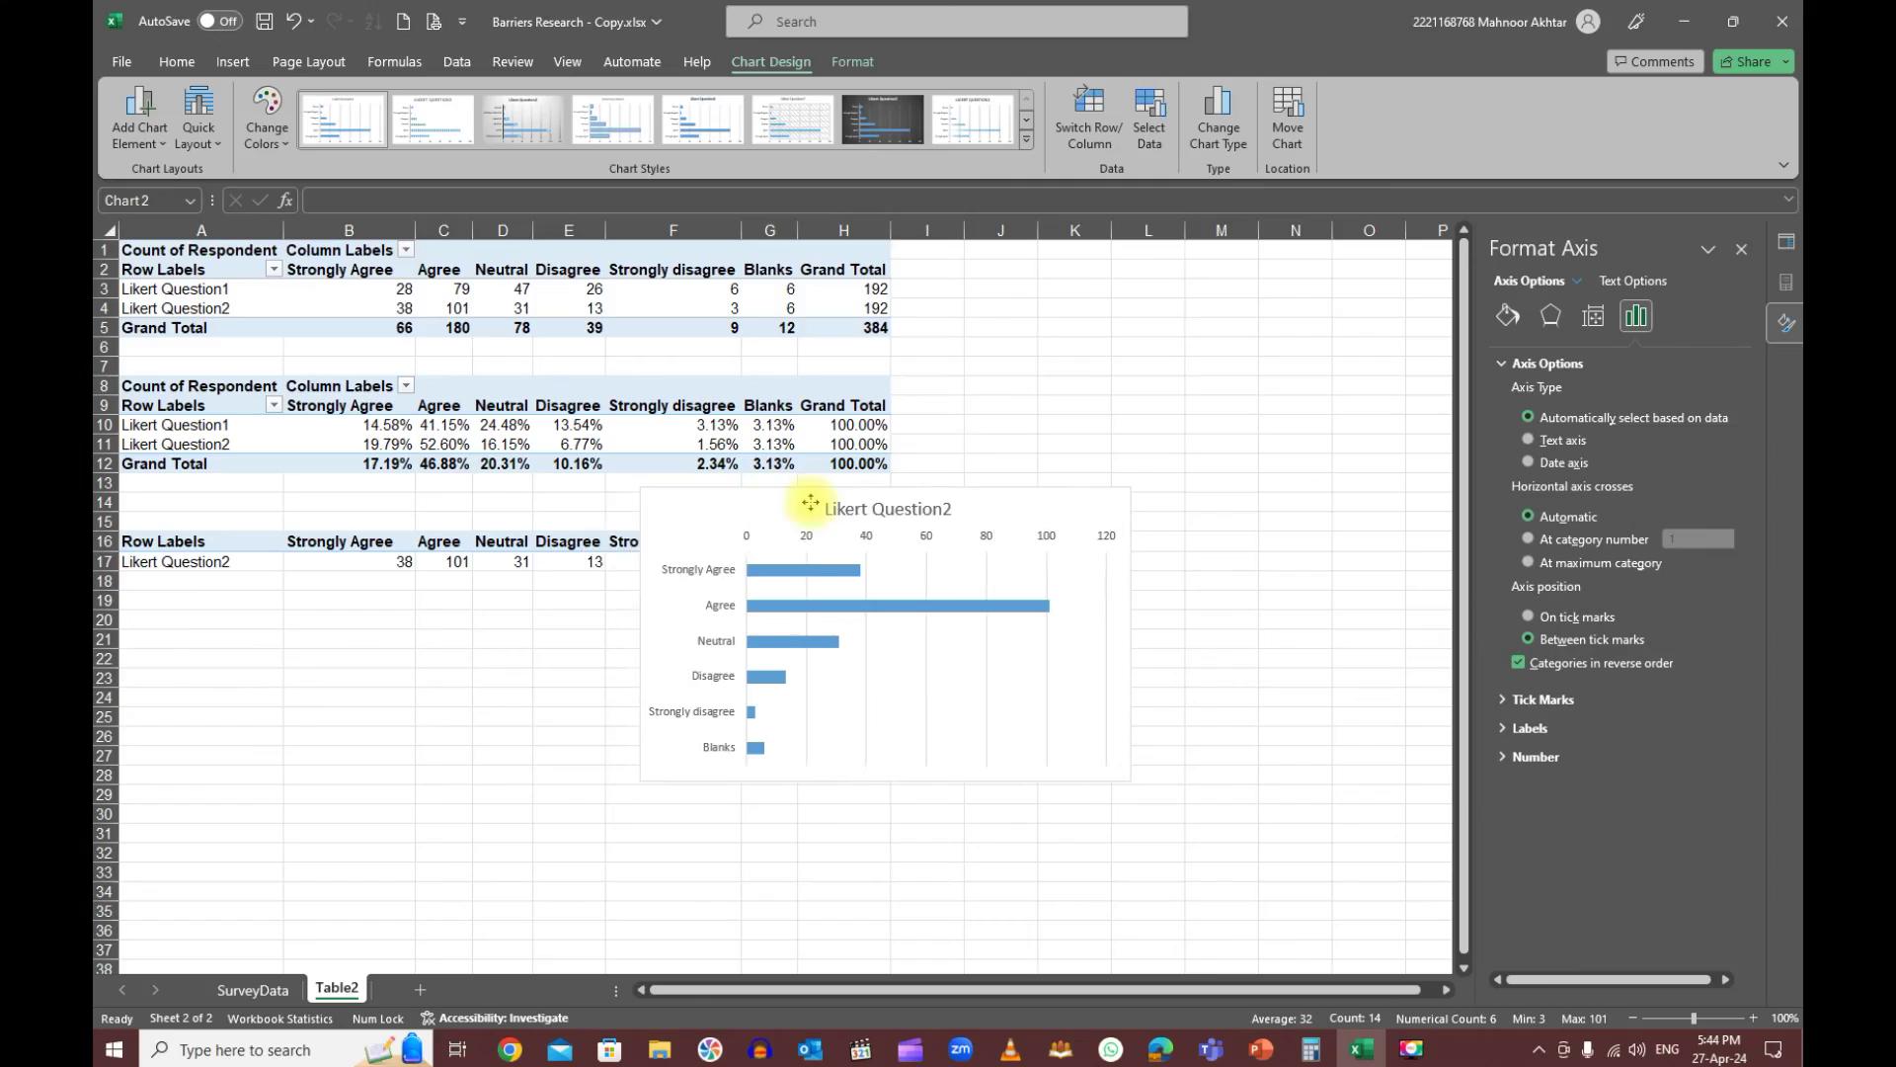
{"action": "left_click_drag", "start_coordinate": [825, 528], "coordinate": [1008, 281]}
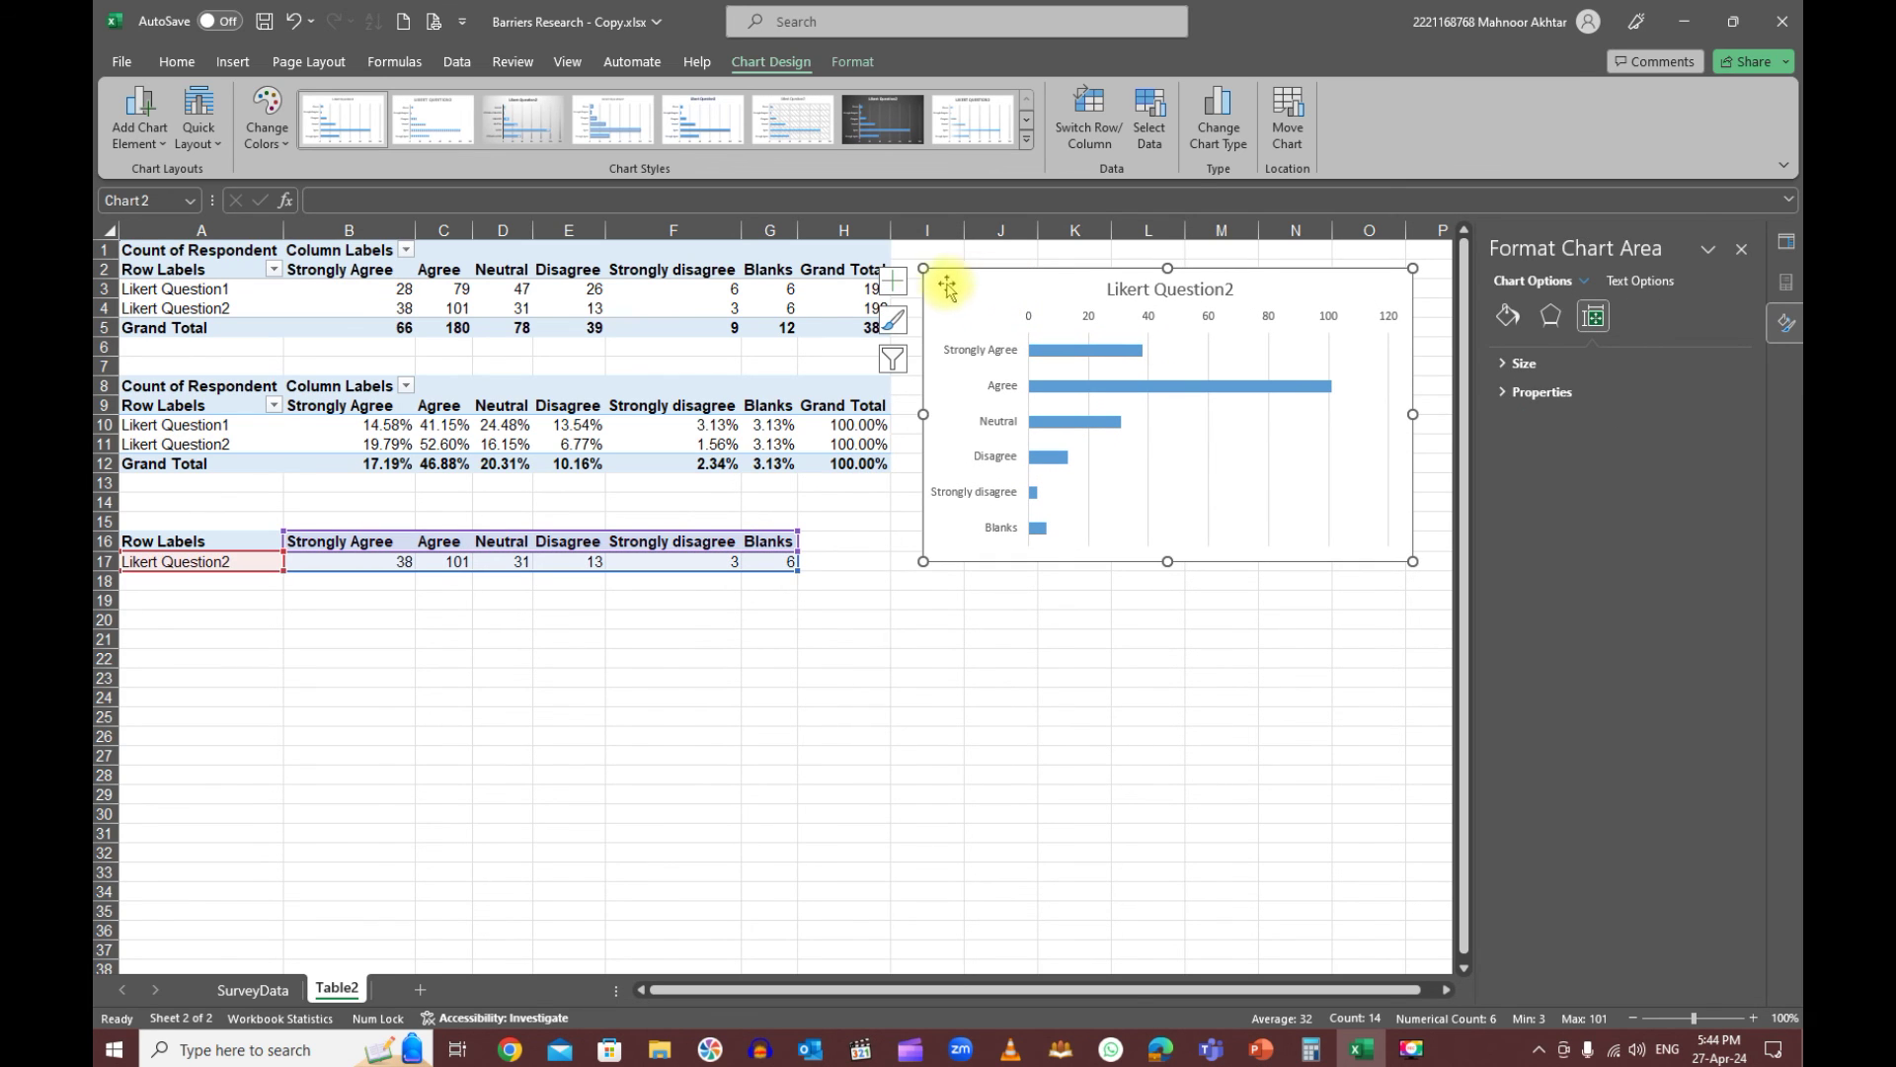